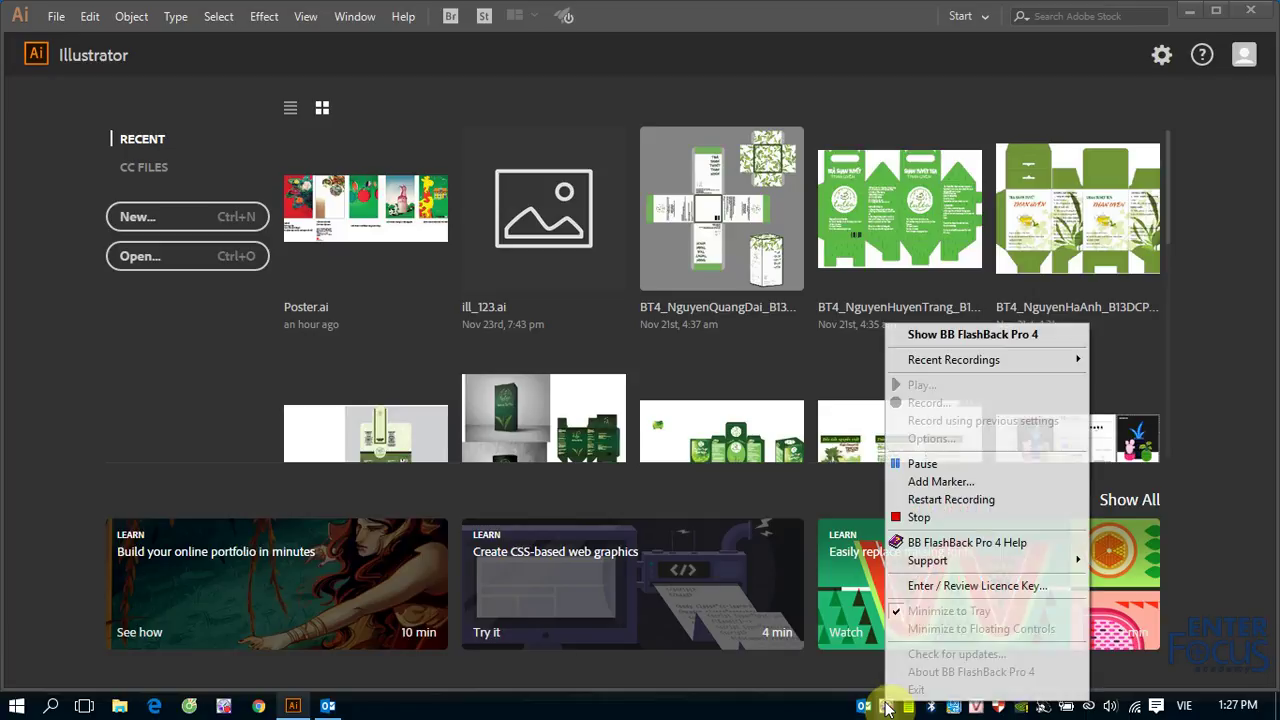
- Open the workspace list from the Start screen and close it without choosing one
left_click(930, 468)
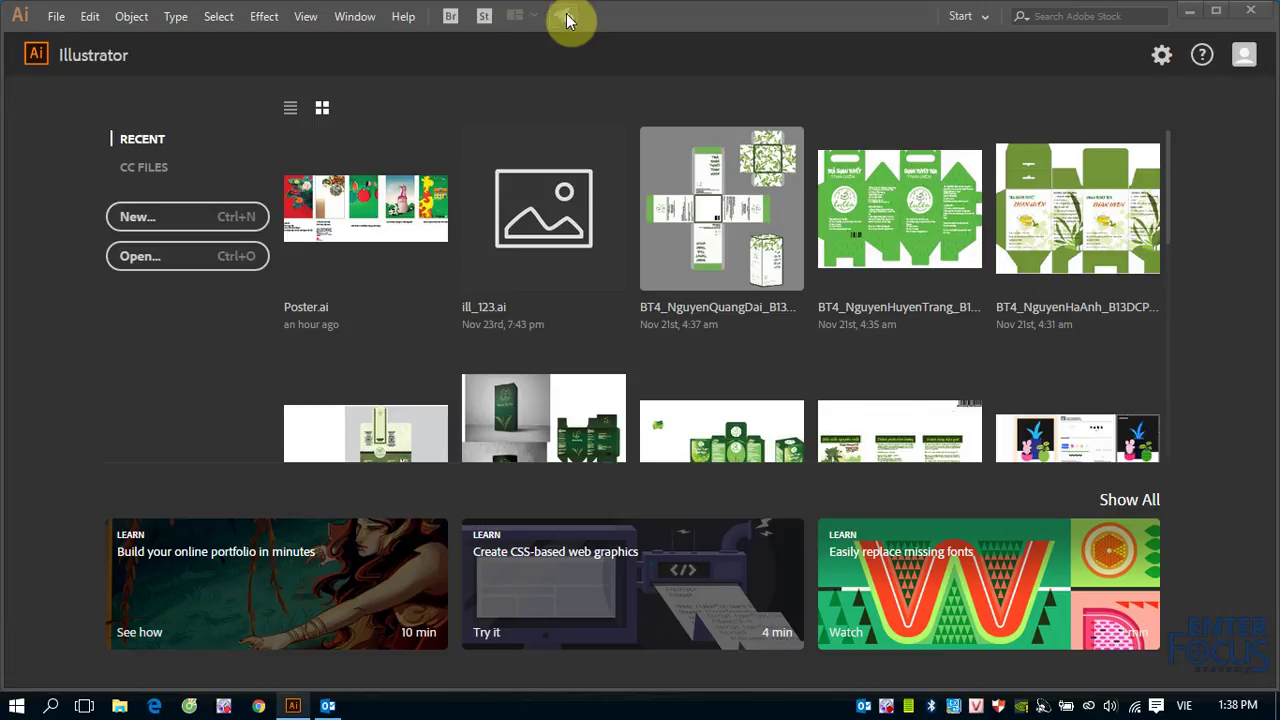
left_click(988, 18)
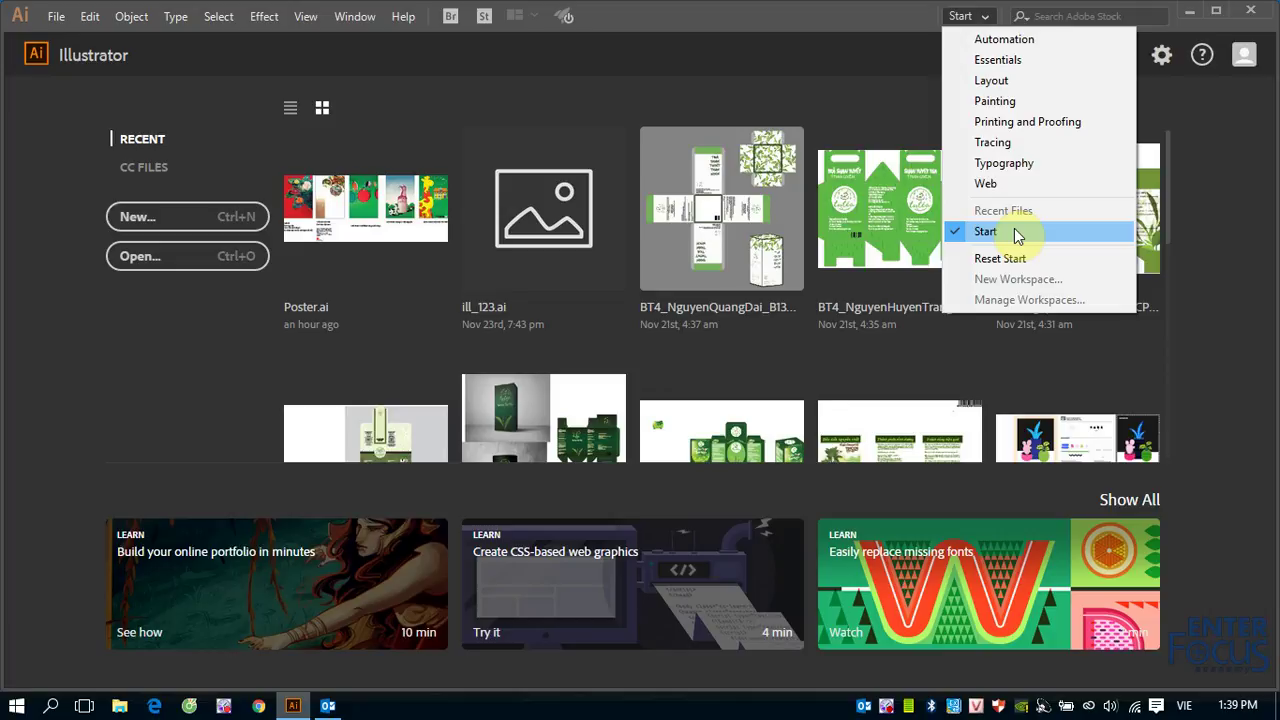
left_click(1214, 118)
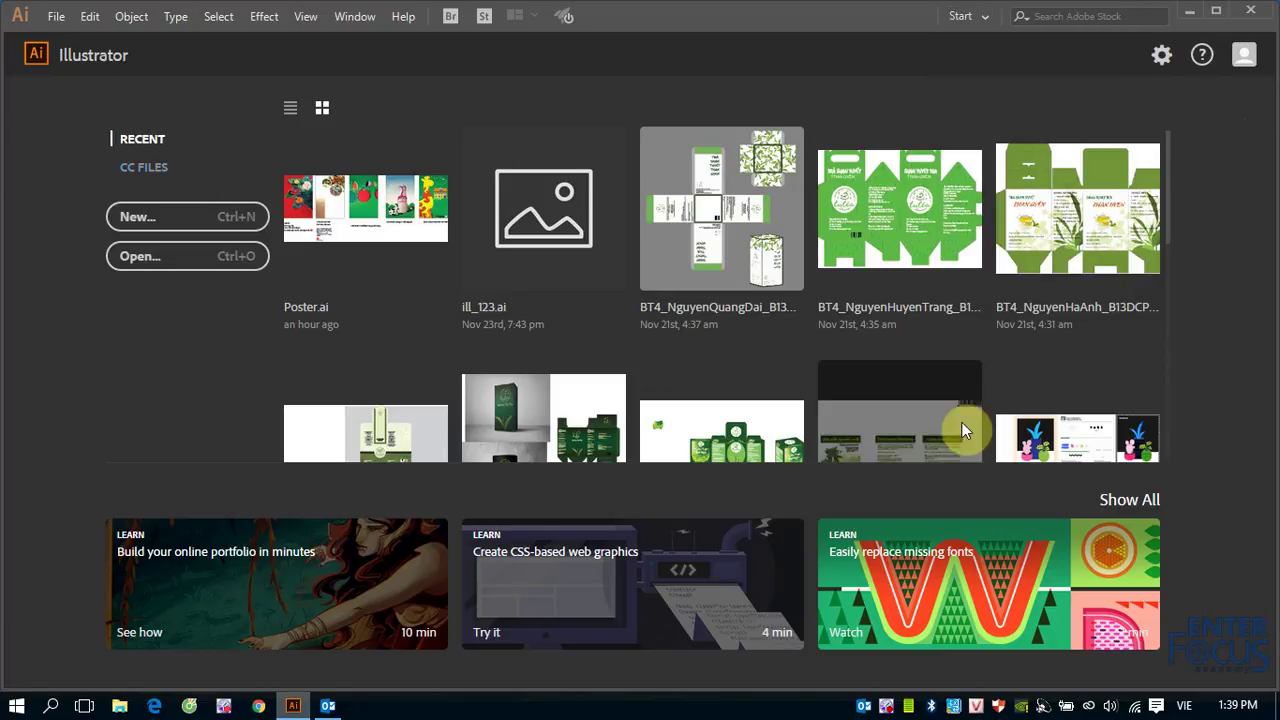
scroll(757, 323, "down", 5)
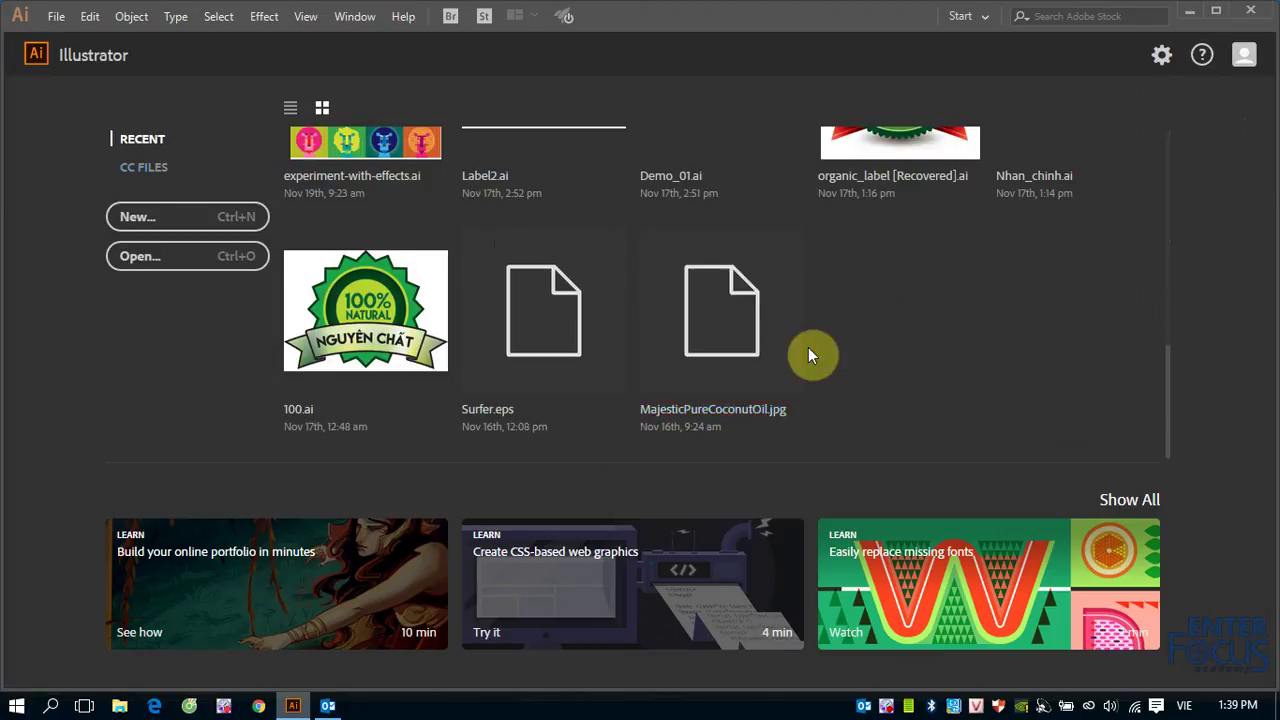
scroll(808, 347, "up", 4)
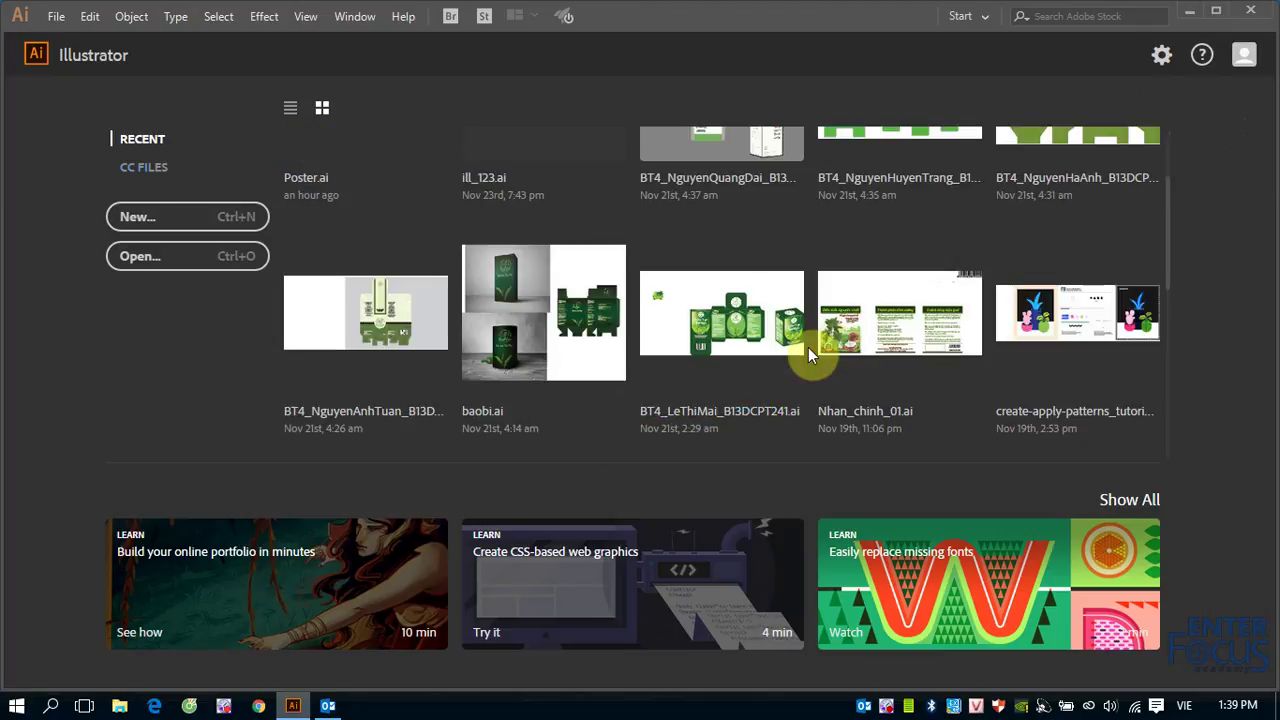
scroll(808, 347, "up", 2)
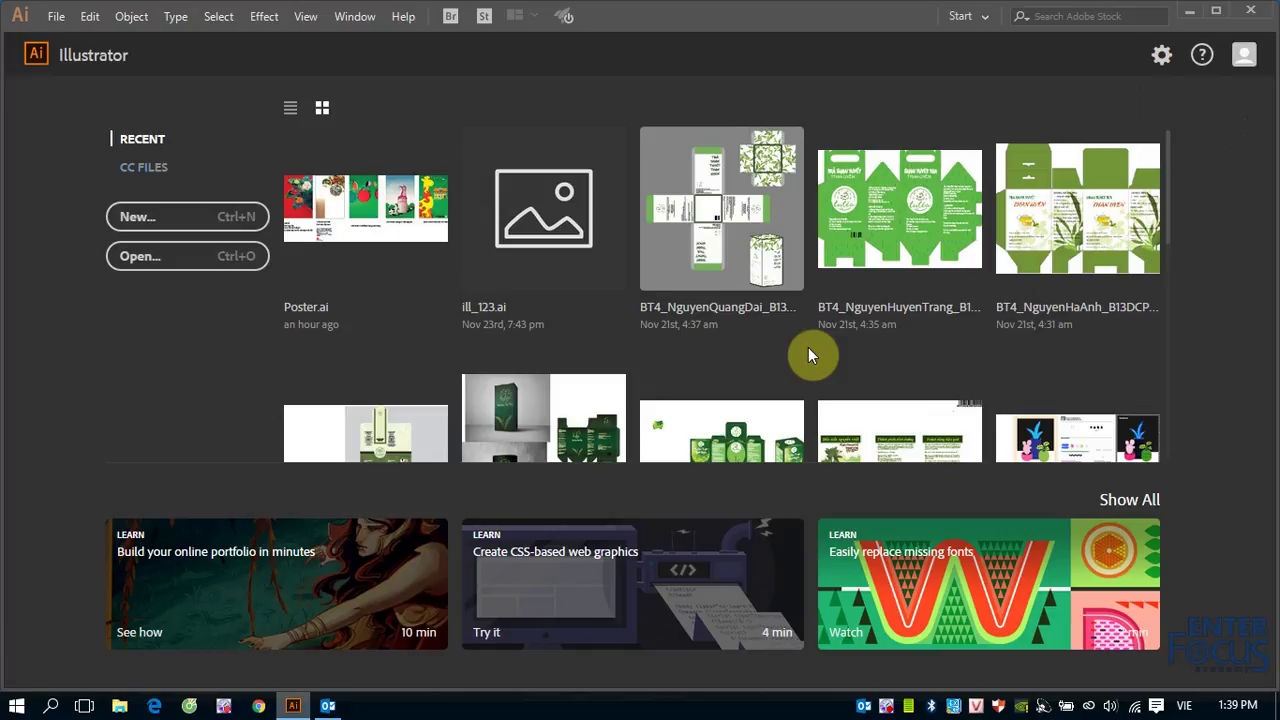
- Show the Start screen's recent files as a detailed list, then as thumbnails again
left_click(290, 108)
scroll(632, 262, "down", 3)
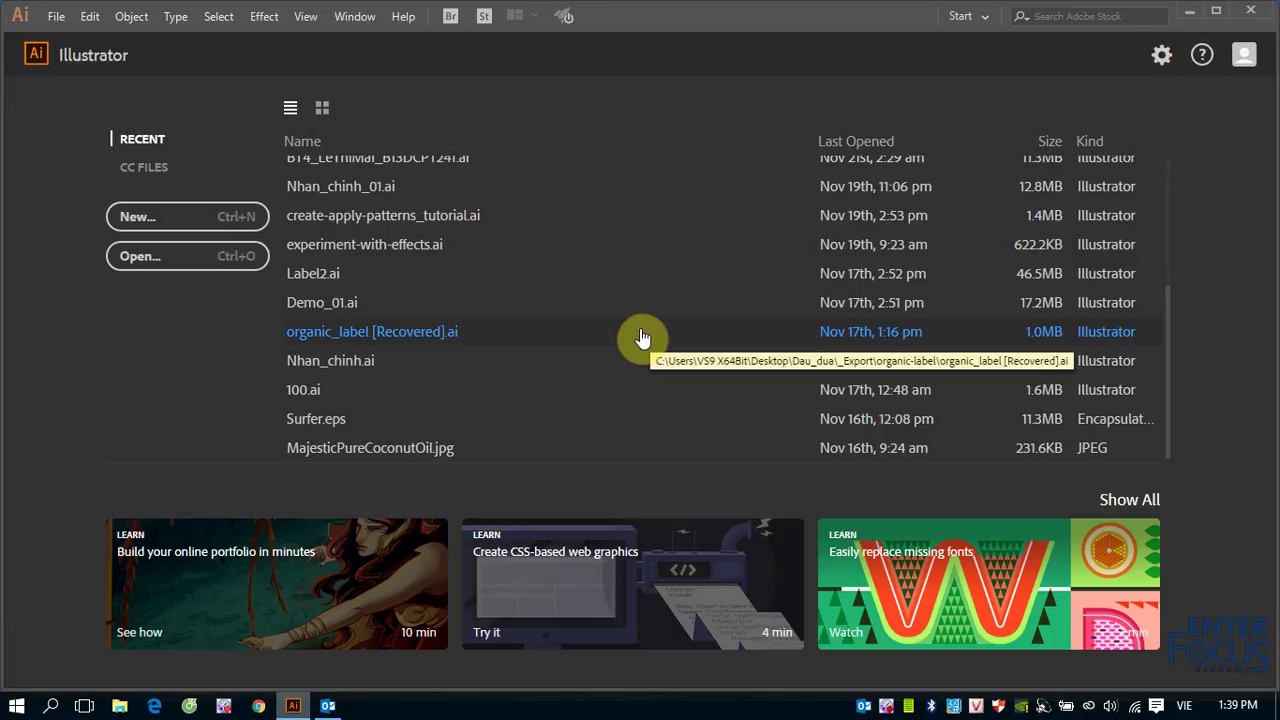
scroll(635, 325, "up", 3)
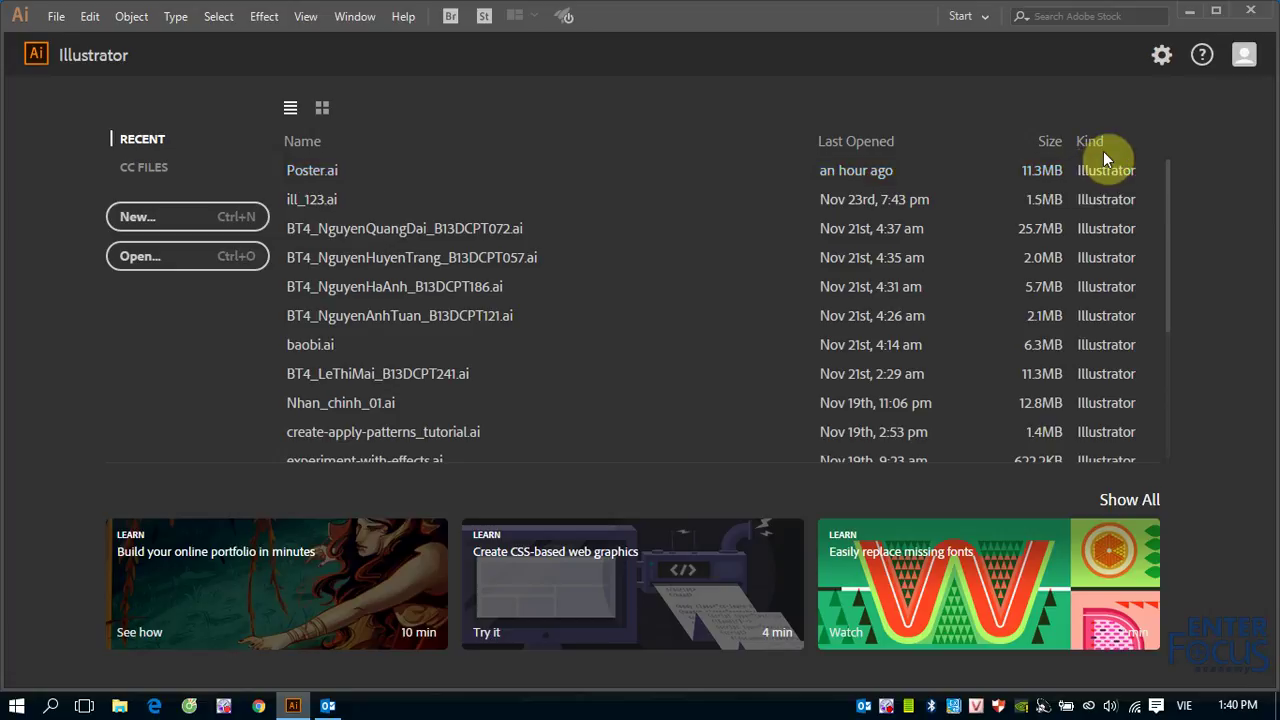
scroll(1098, 270, "down", 3)
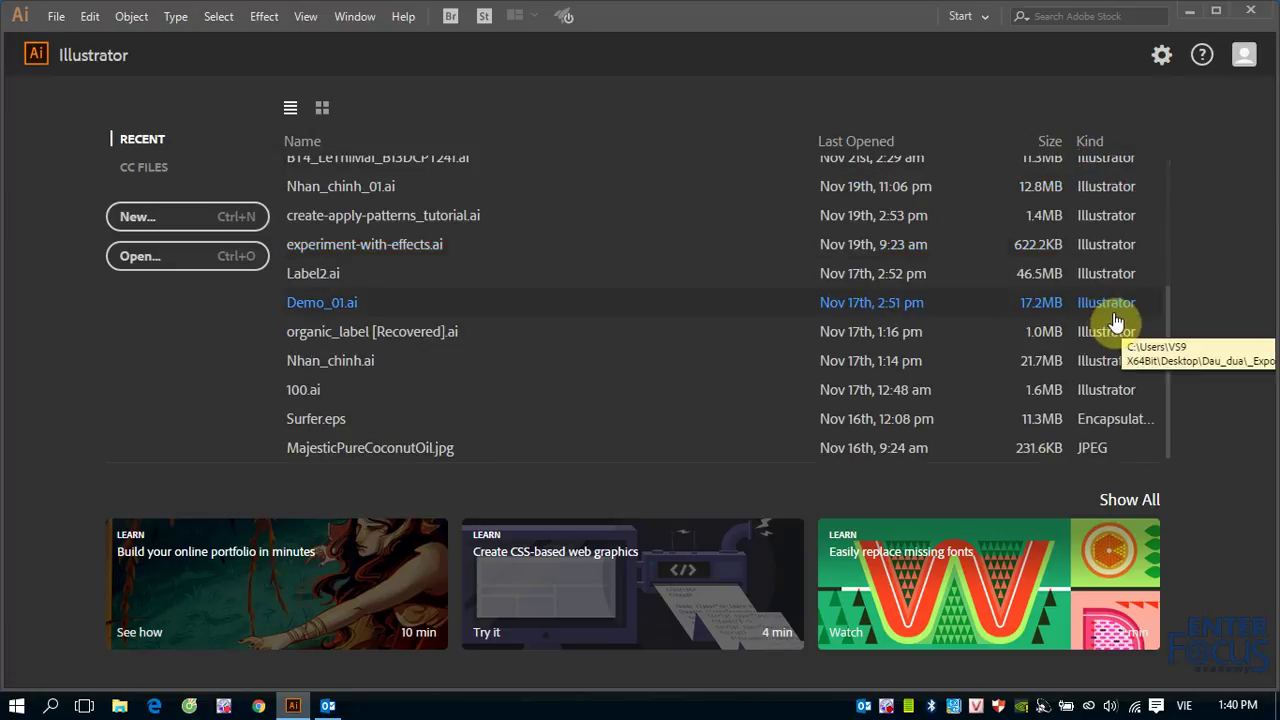
scroll(343, 195, "up", 3)
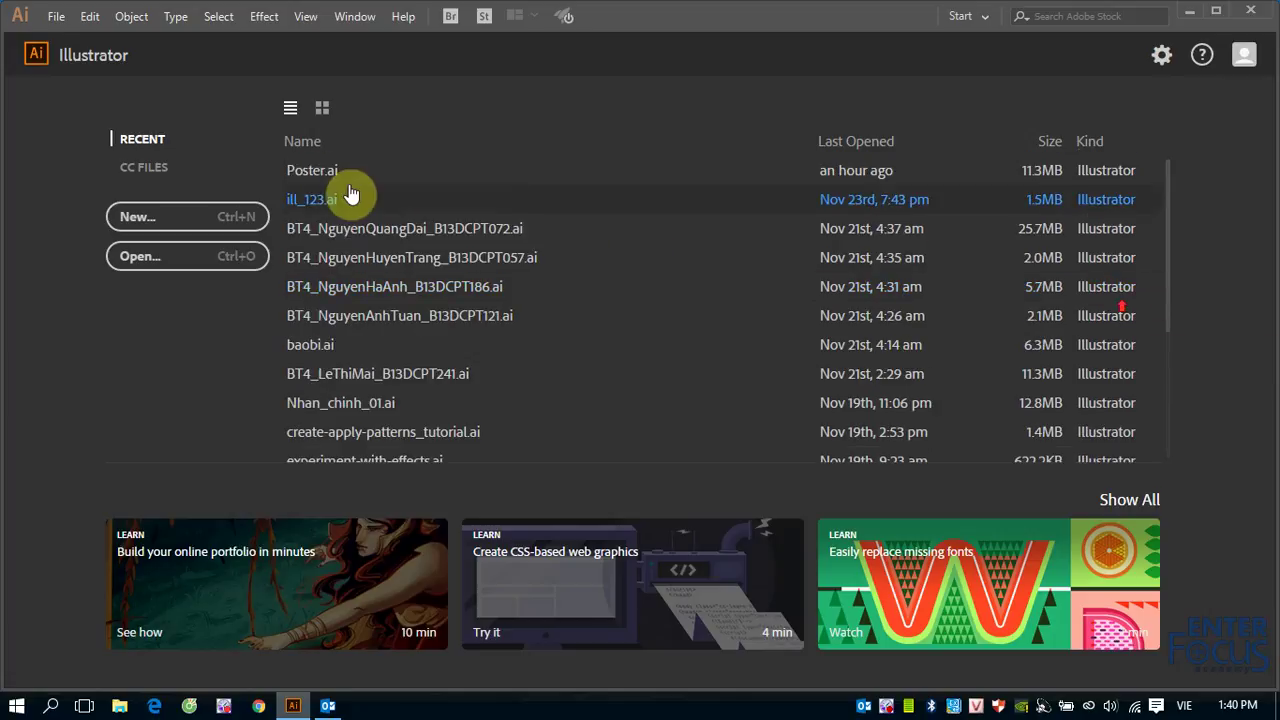
left_click(324, 110)
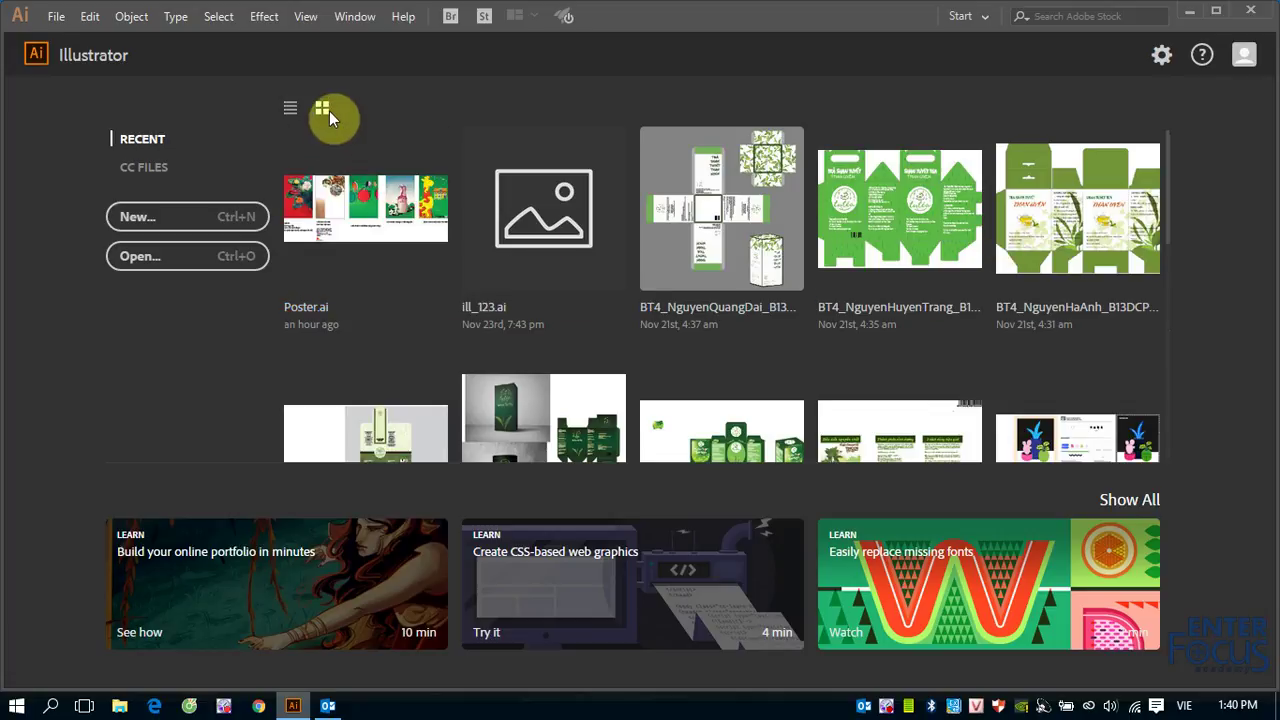
scroll(940, 230, "down", 5)
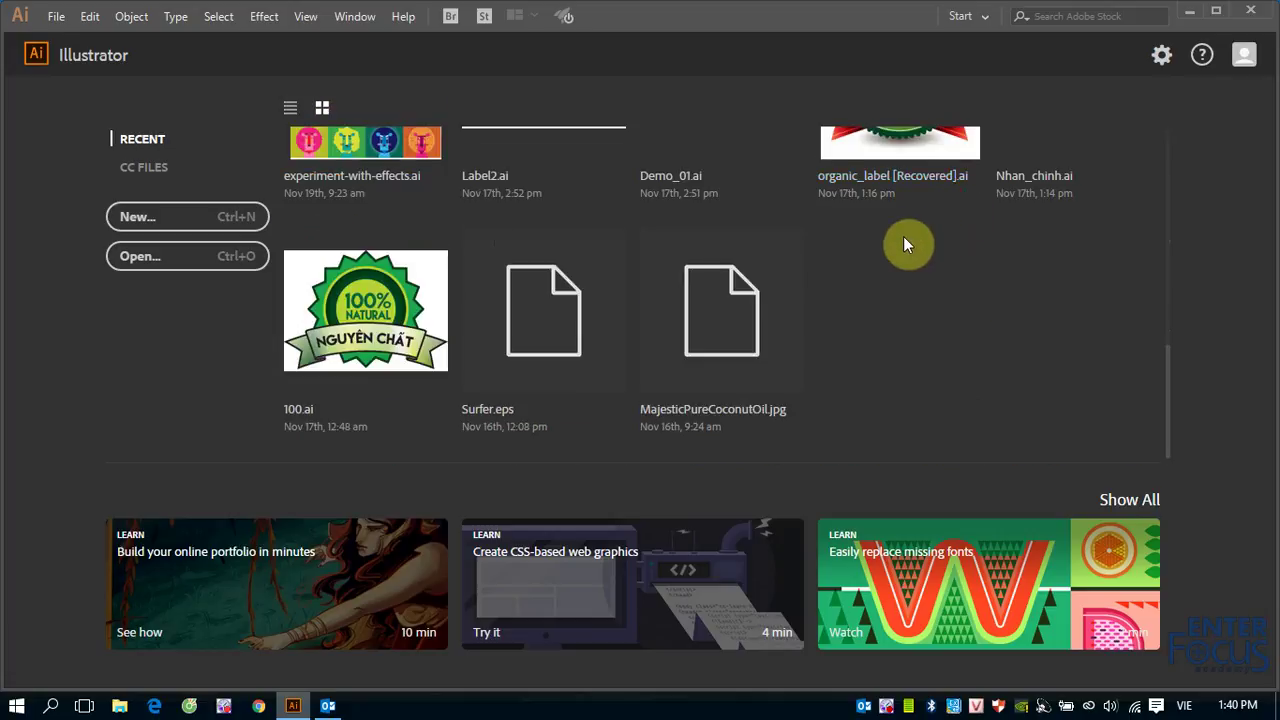
scroll(903, 245, "up", 5)
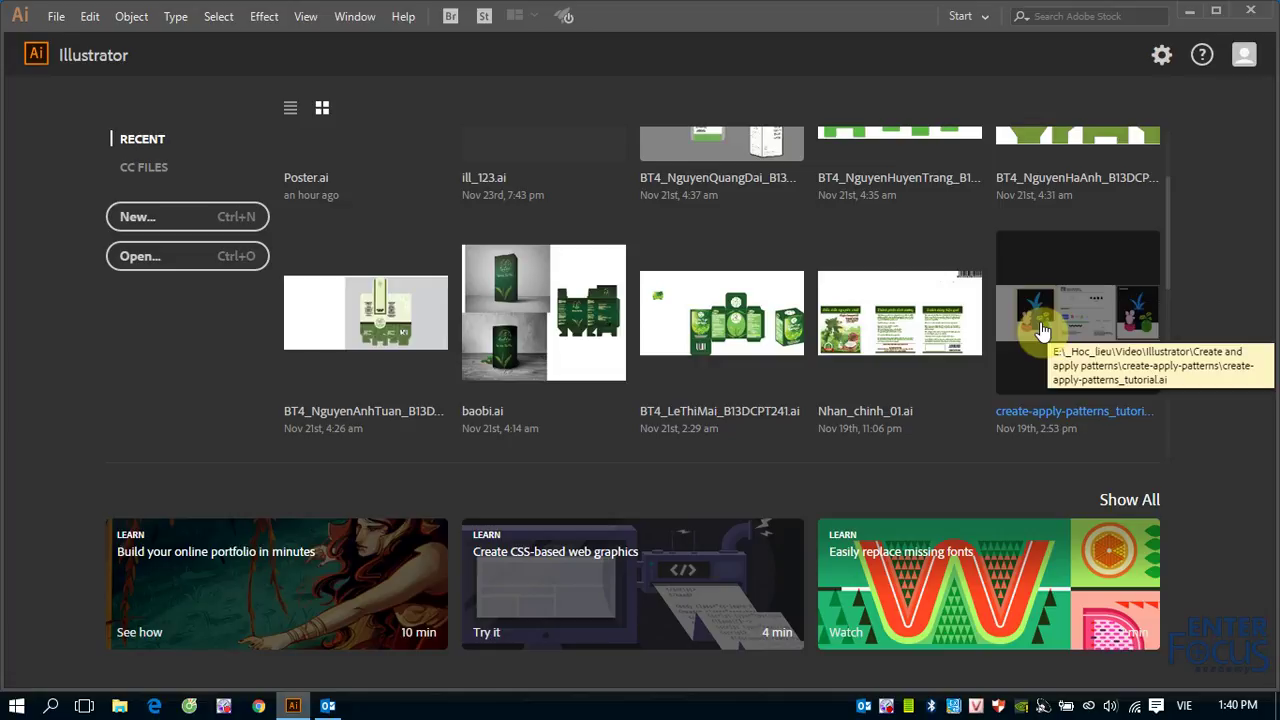
scroll(915, 343, "up", 2)
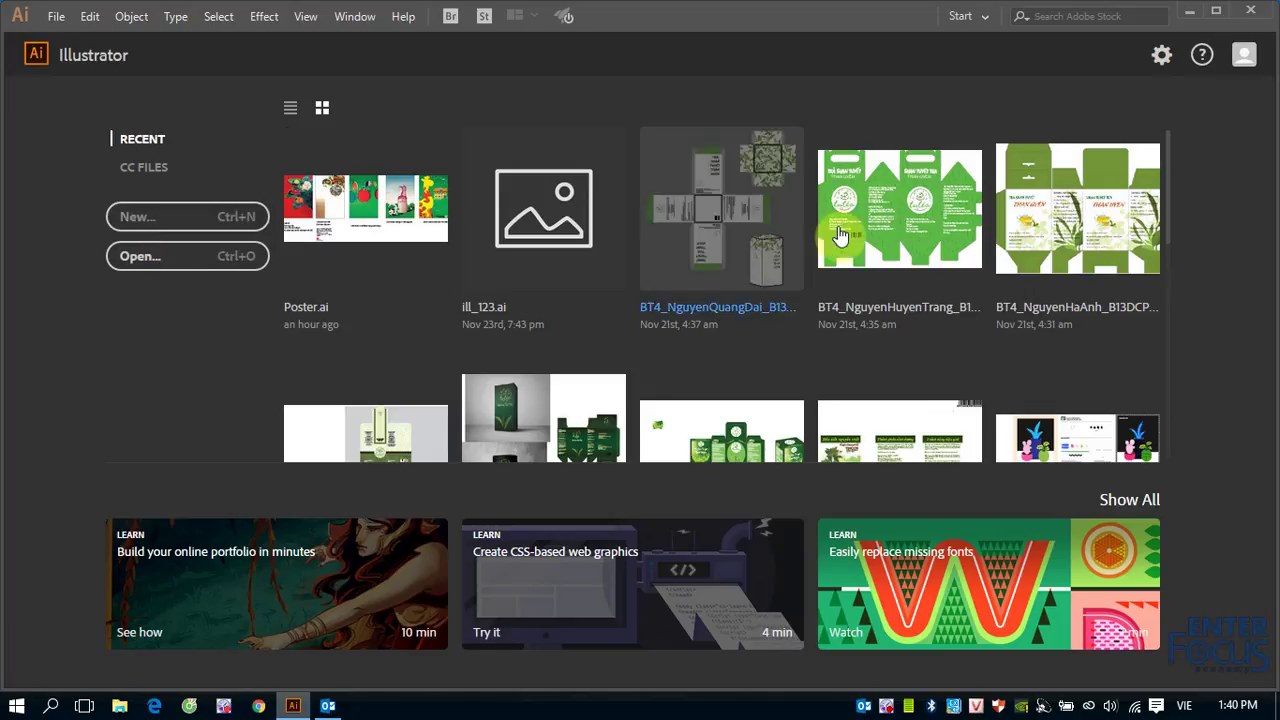
scroll(1057, 275, "down", 5)
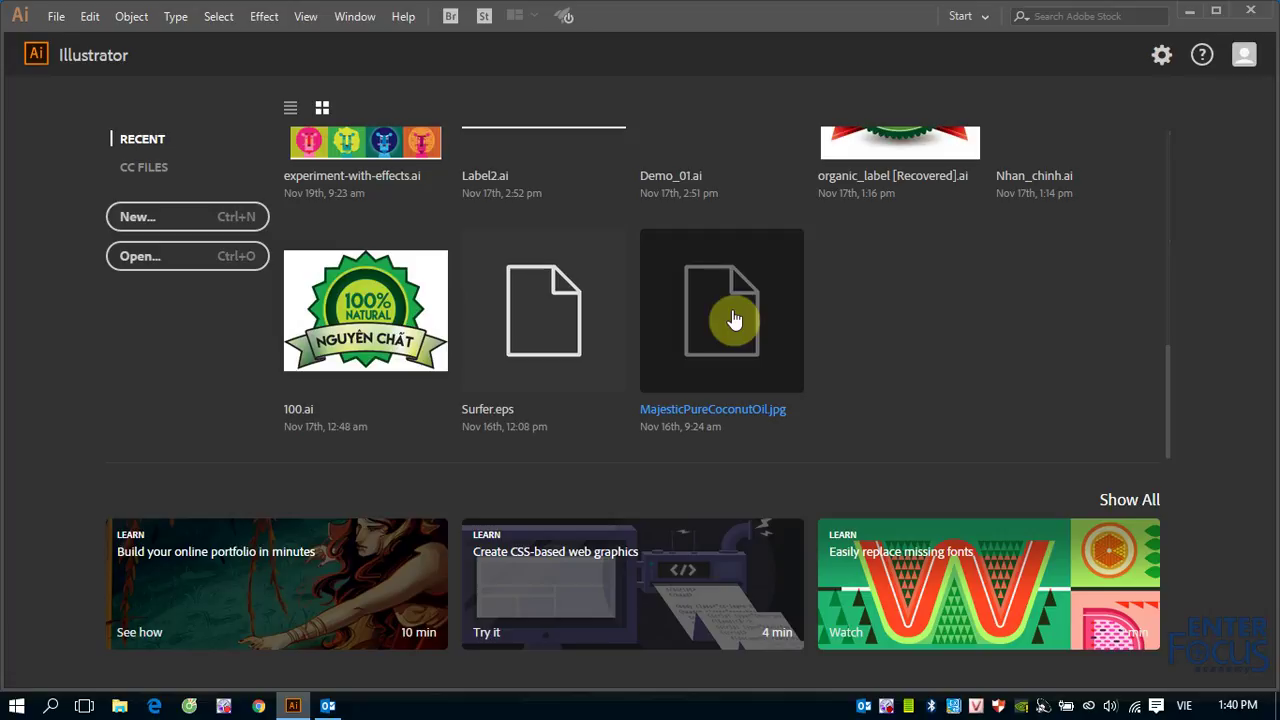
scroll(733, 318, "up", 5)
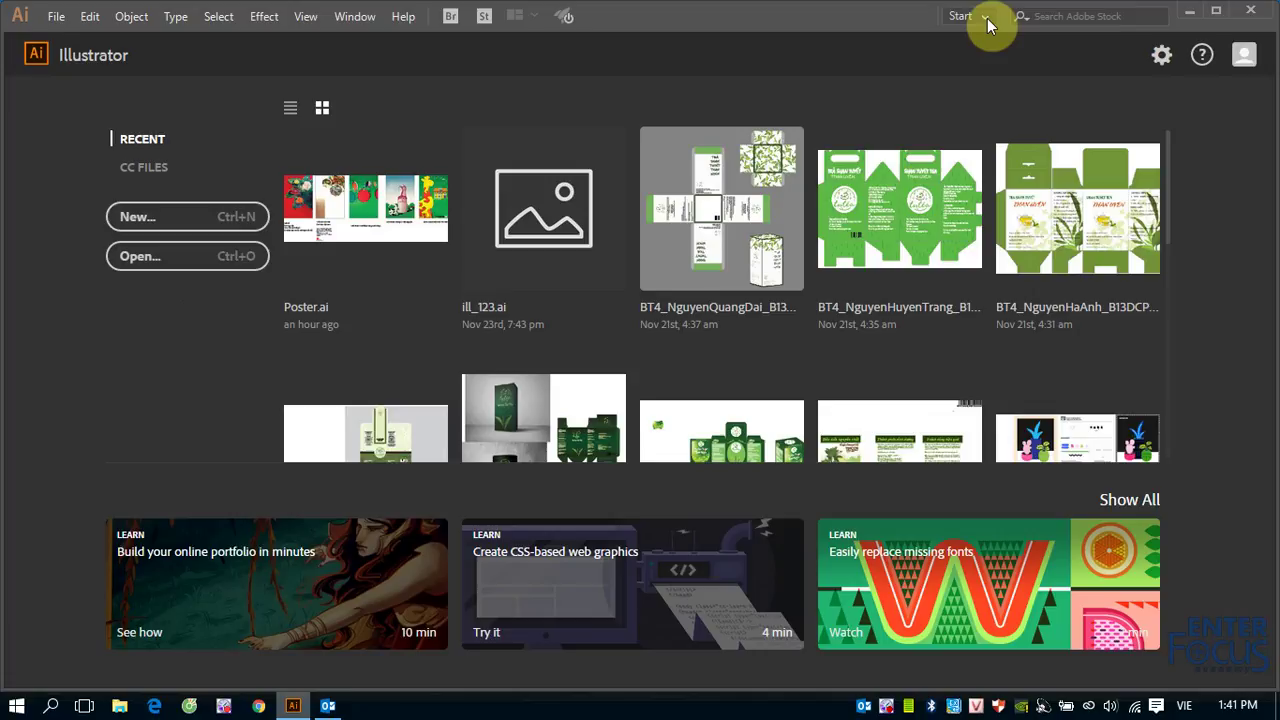
- Switch to the Automation workspace from the workspace switcher
left_click(987, 18)
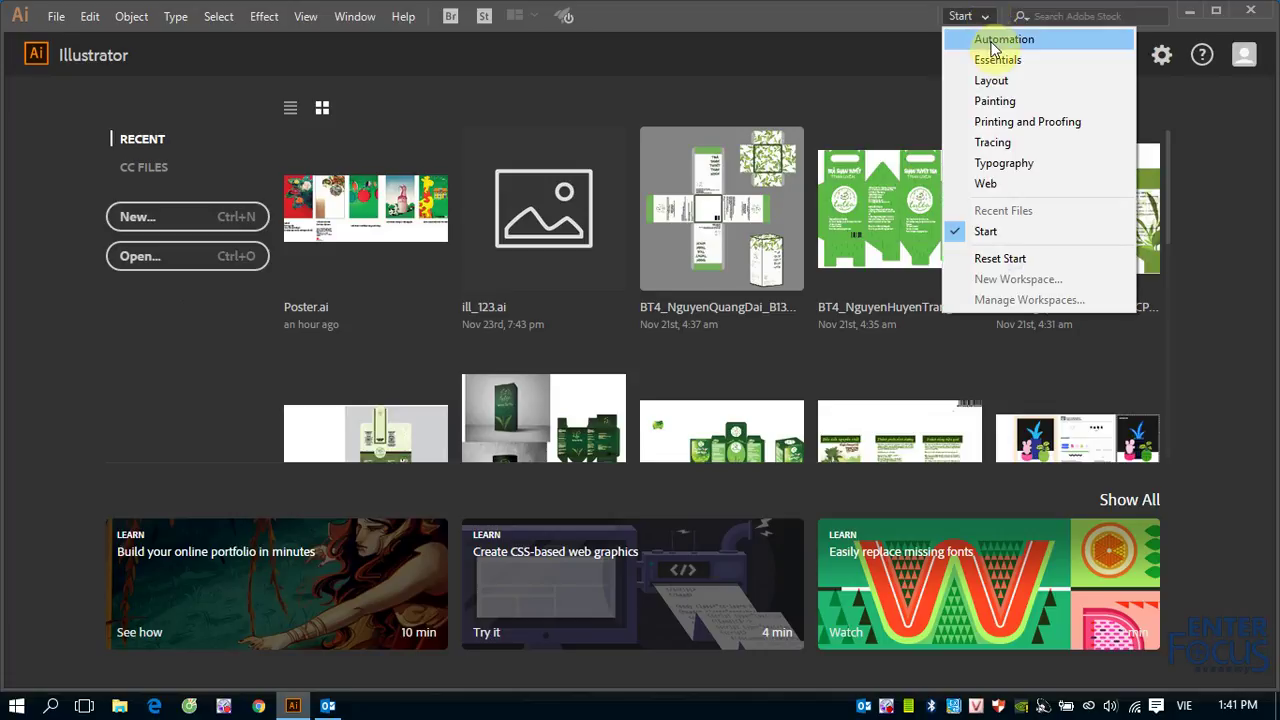
left_click(995, 40)
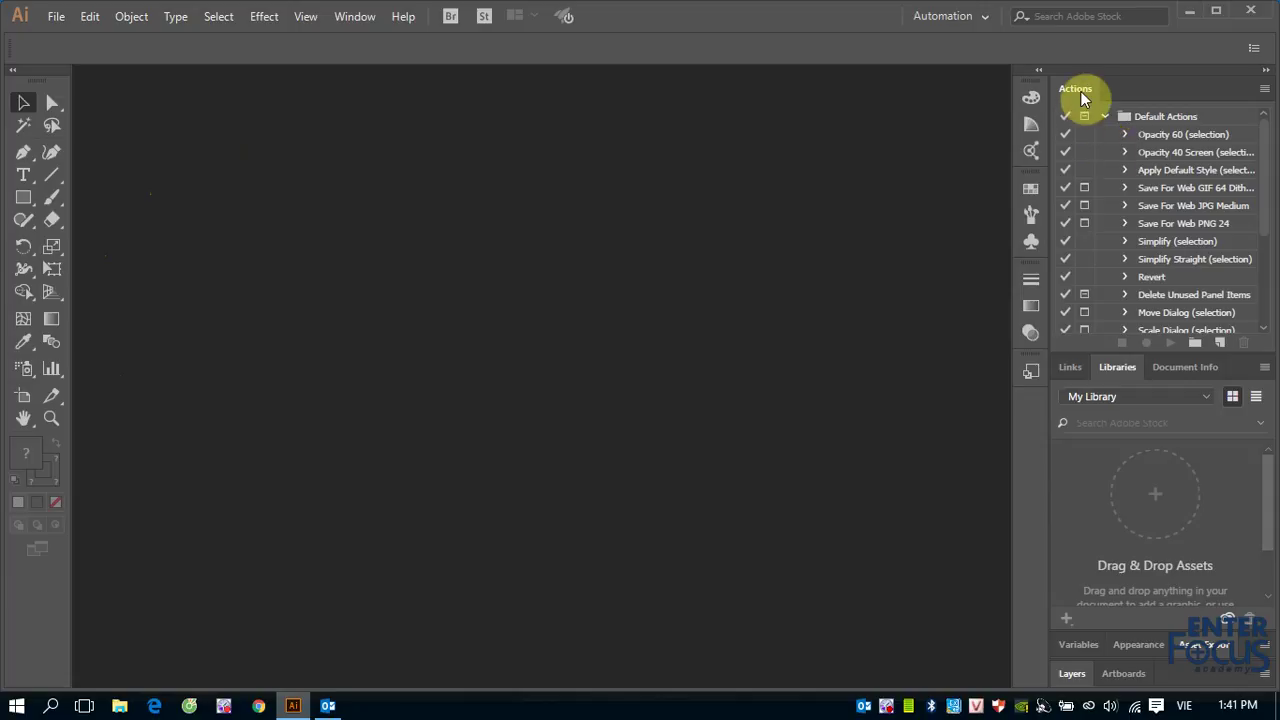
left_click(986, 20)
- Choose the Essentials workspace, then open the File menu's recent files list
left_click(982, 61)
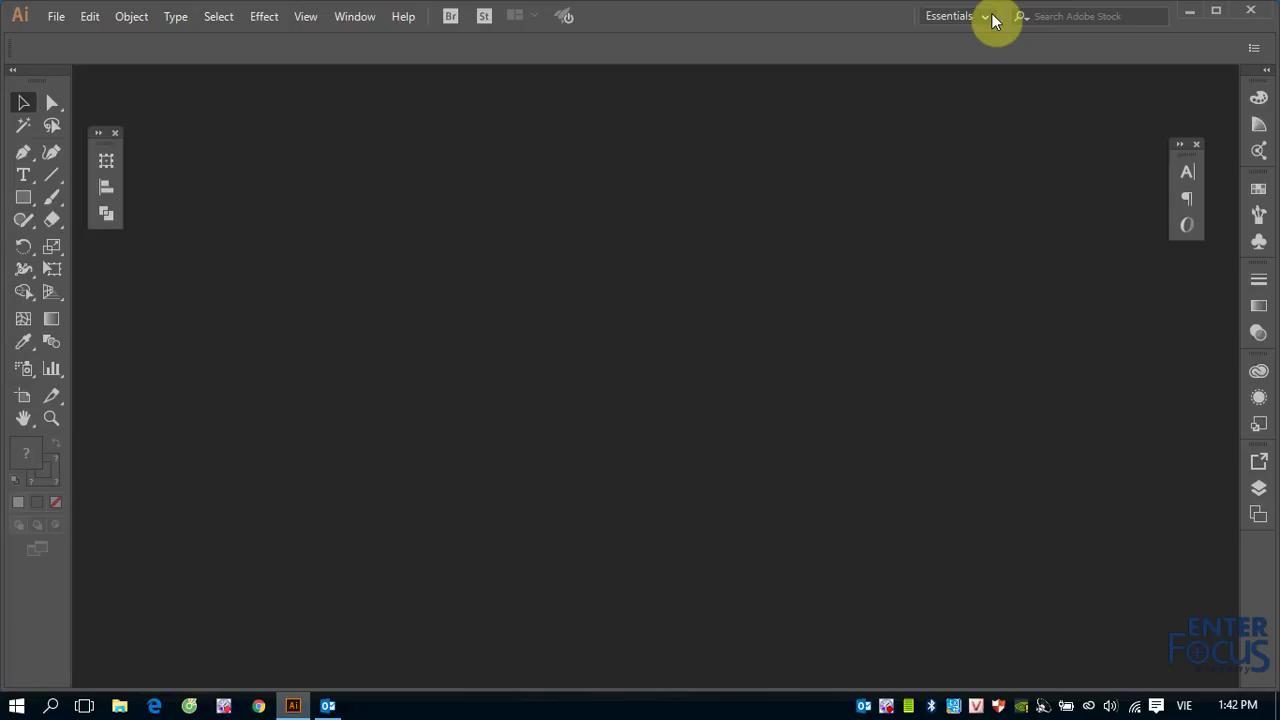
left_click(57, 18)
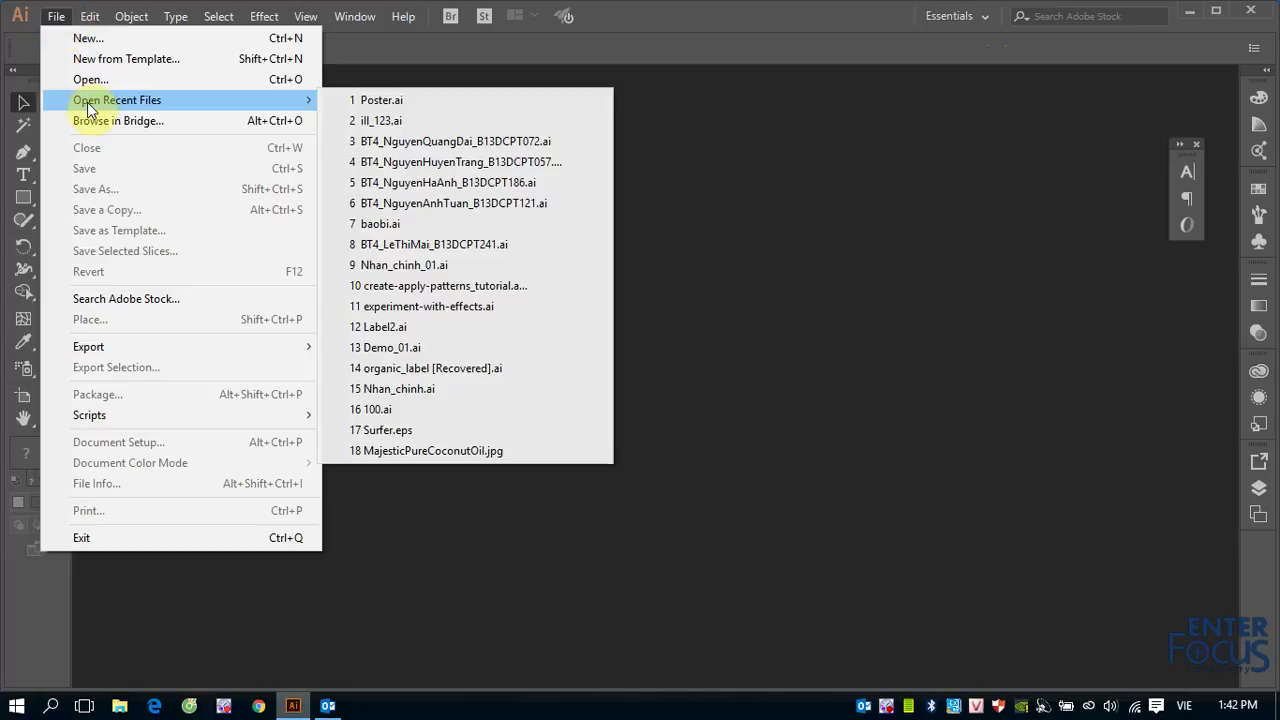
mouse_move(117, 100)
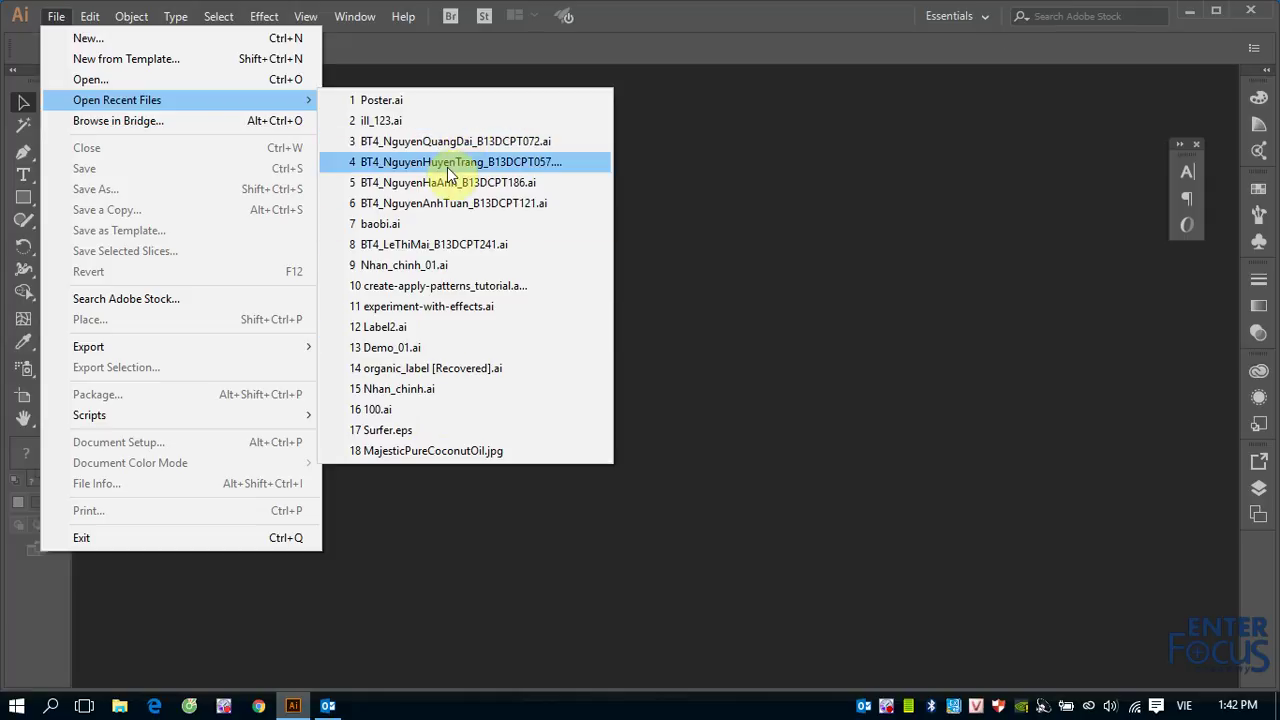
left_click(688, 10)
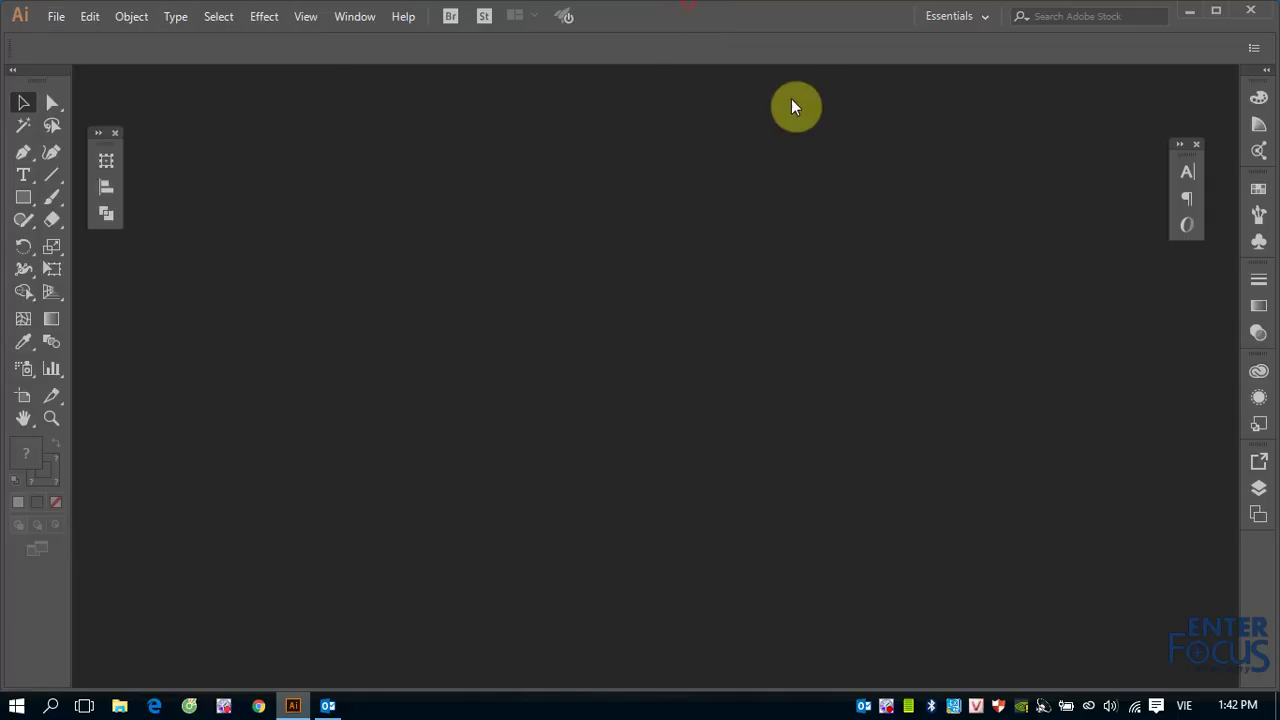
- Switch in turn to the Layout, Painting, and Printing and Proofing workspaces
left_click(985, 20)
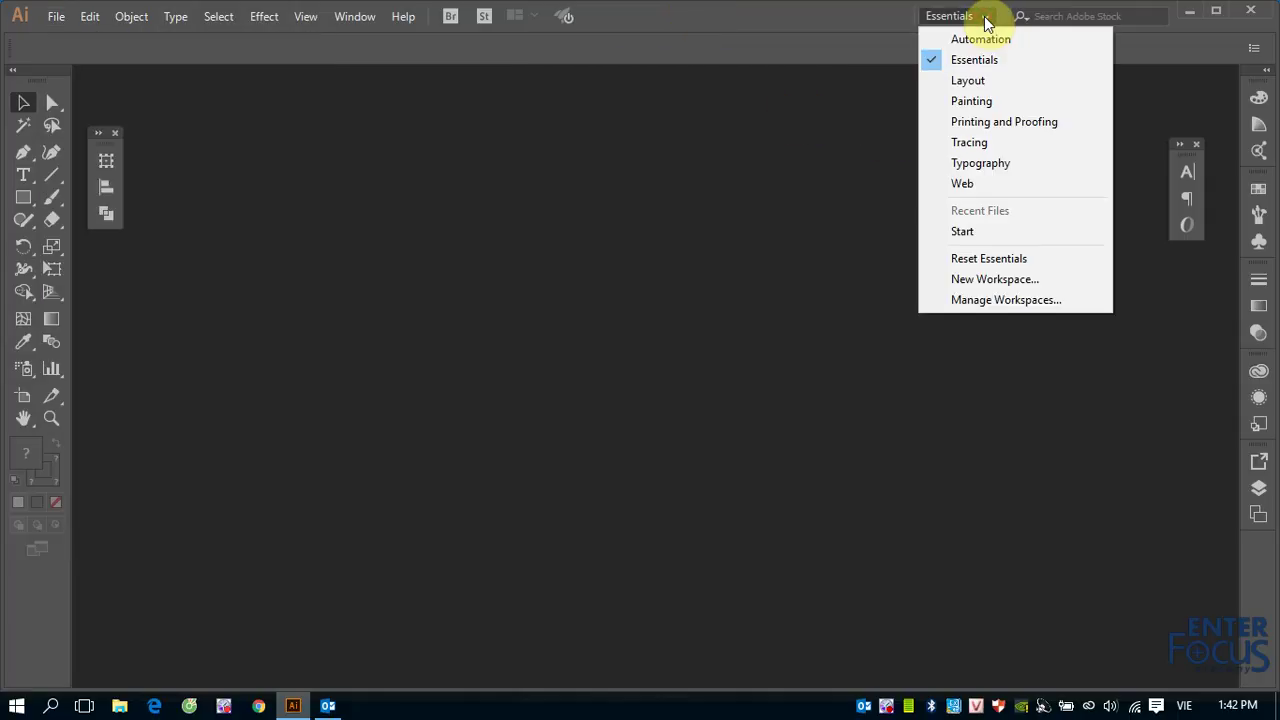
left_click(972, 81)
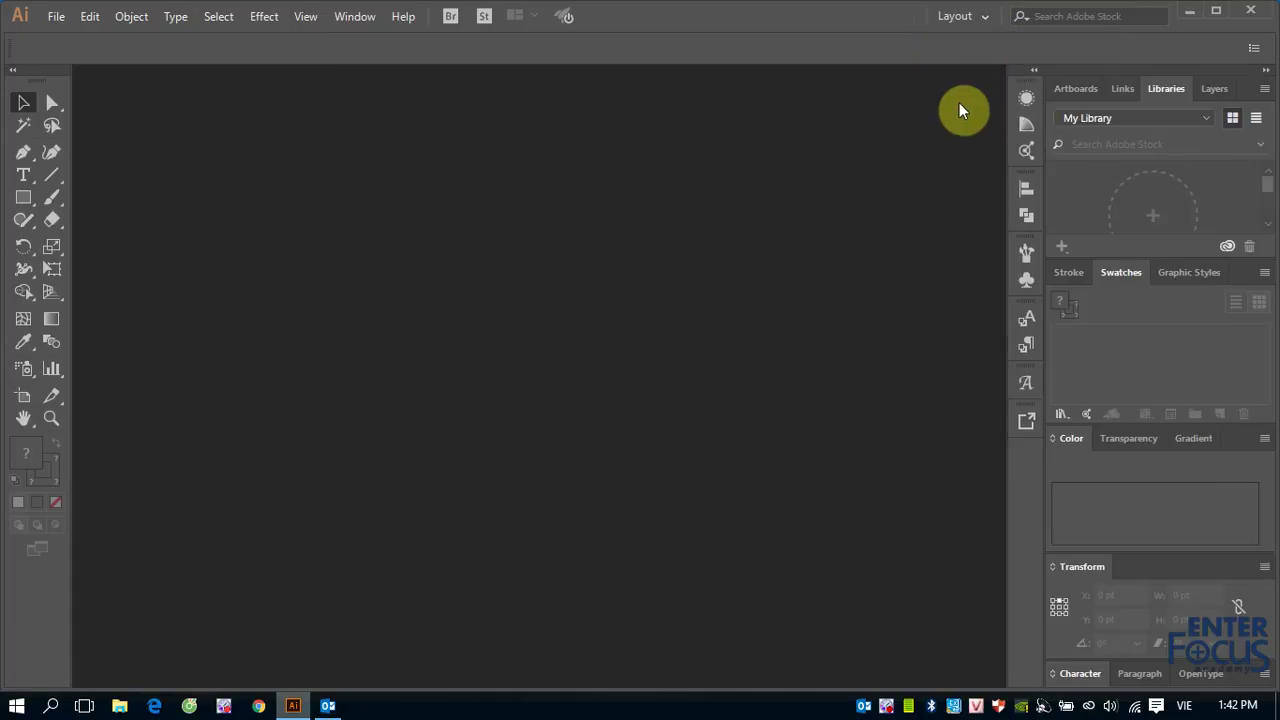
left_click(975, 17)
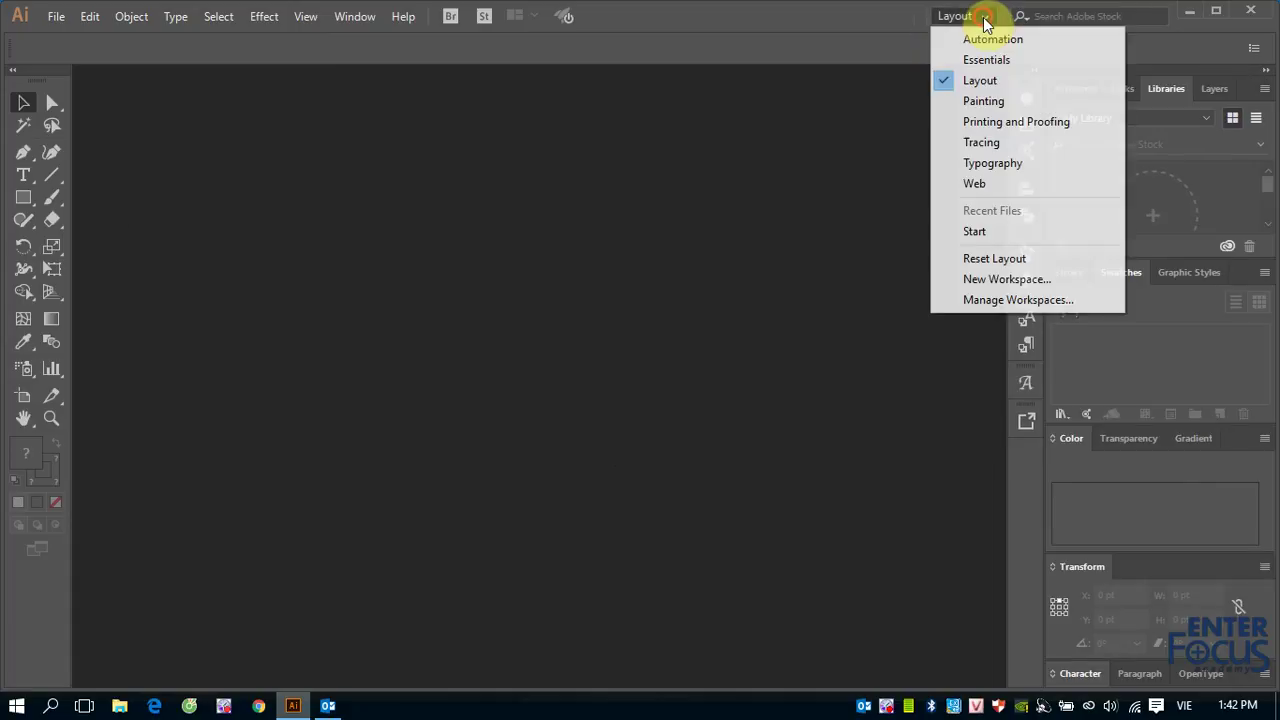
left_click(984, 102)
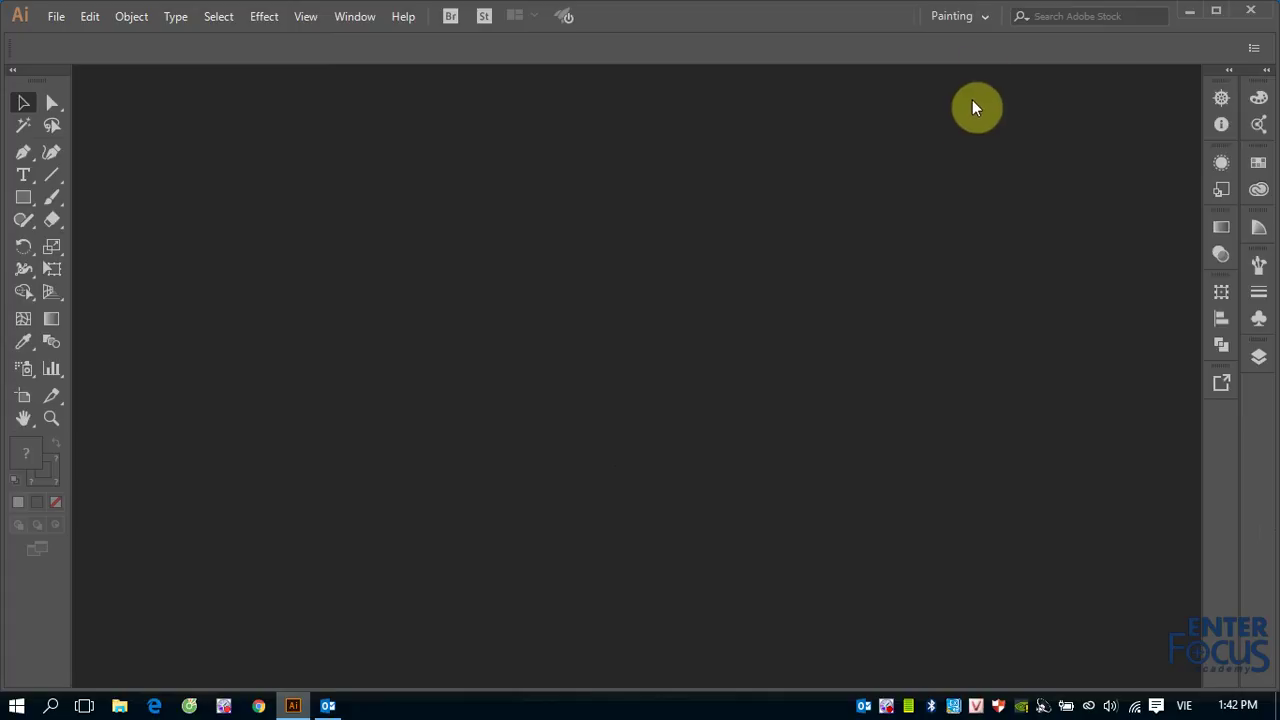
left_click(982, 18)
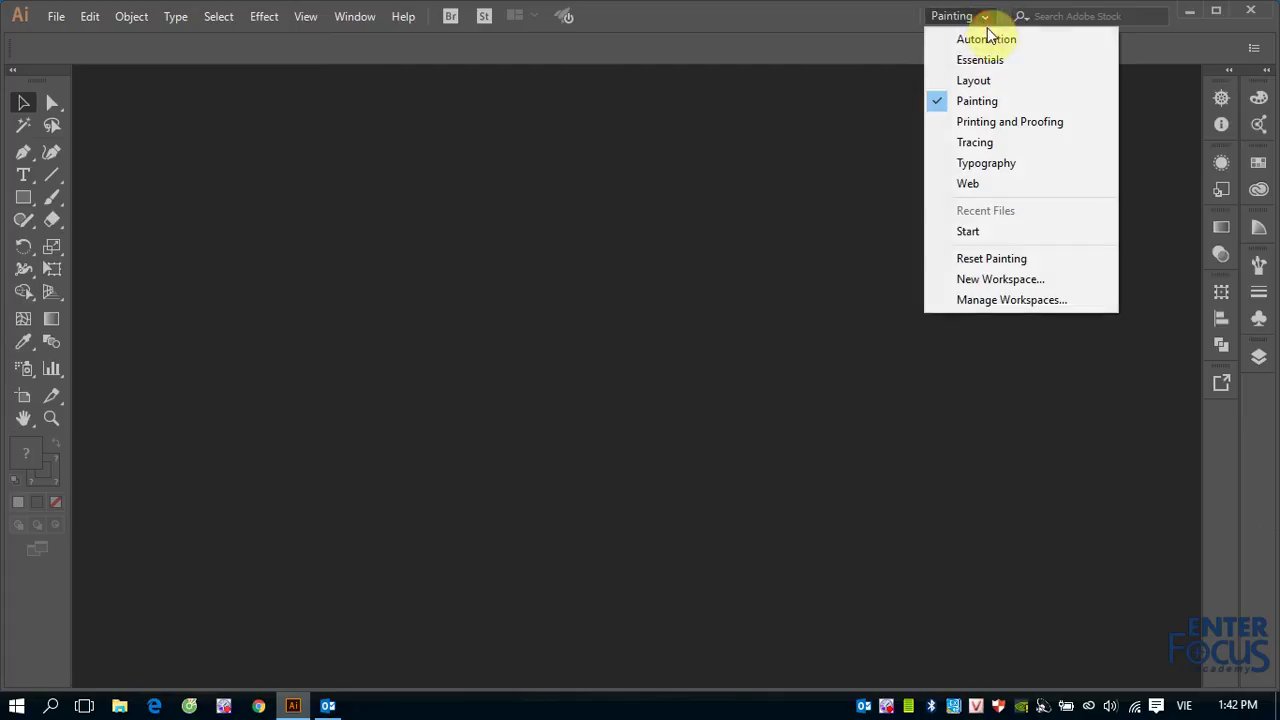
left_click(995, 123)
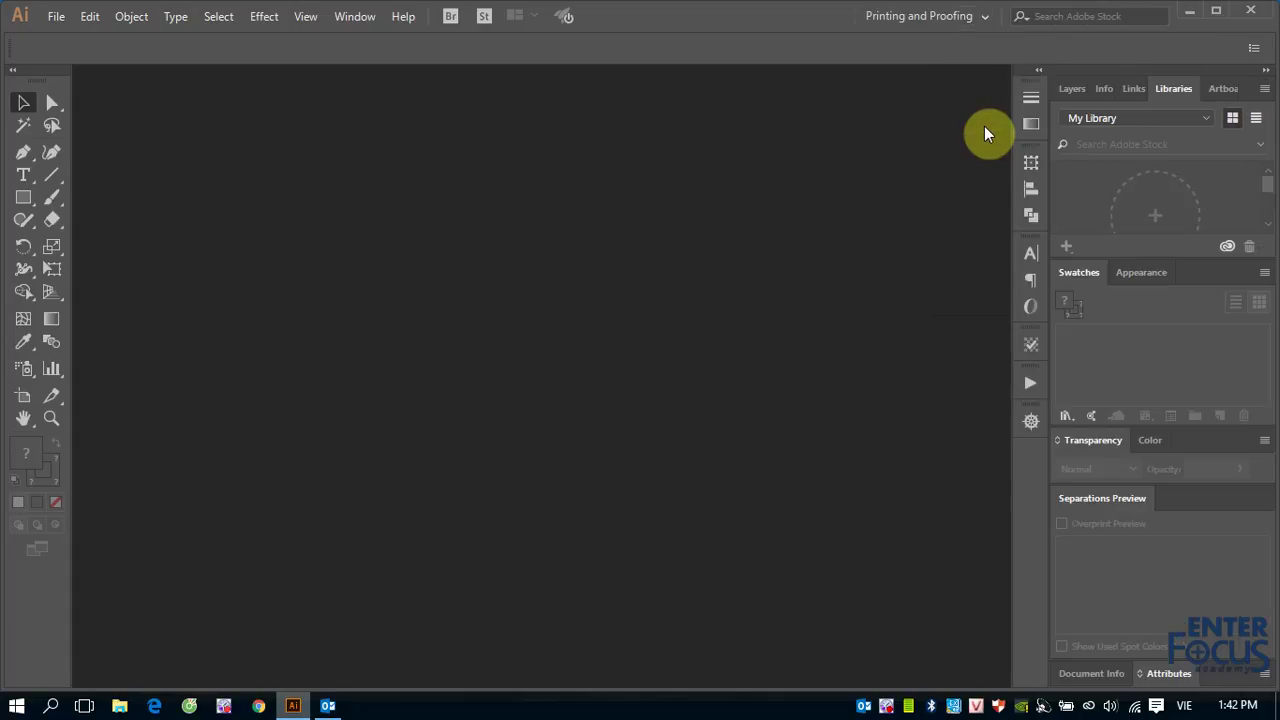
- Switch in turn to the Tracing, Typography, and Web workspaces
left_click(987, 16)
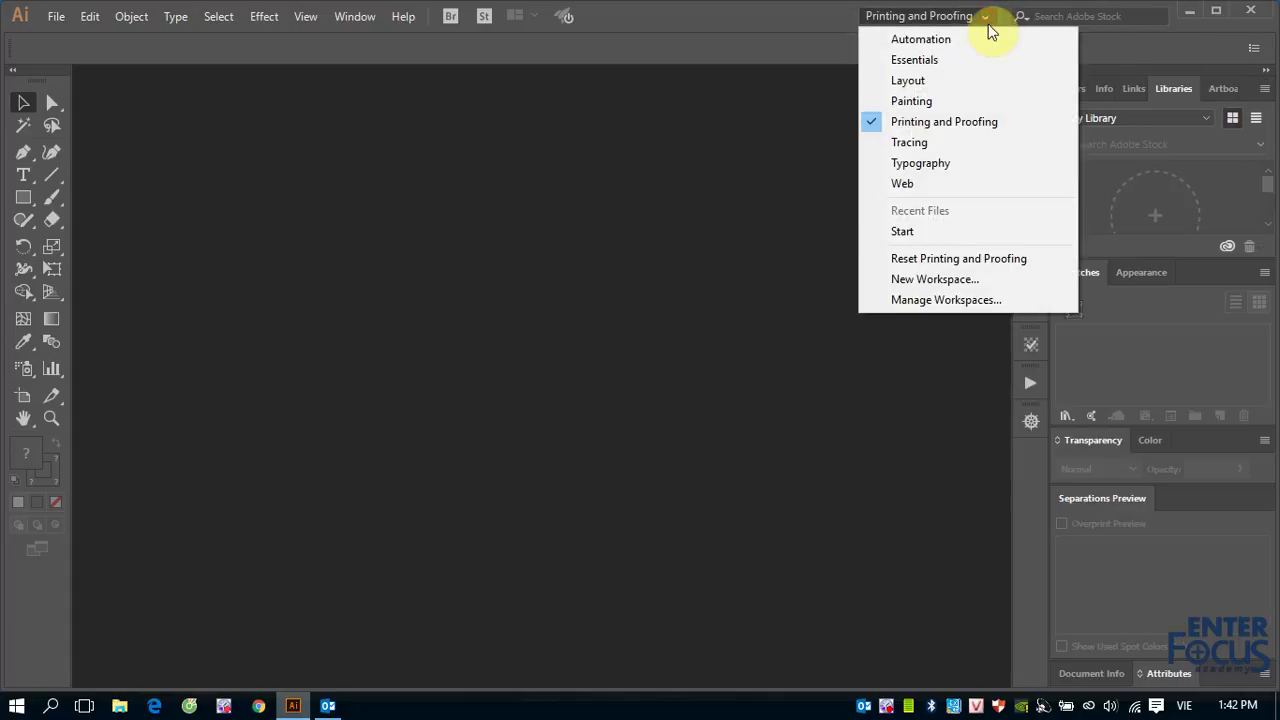
left_click(945, 144)
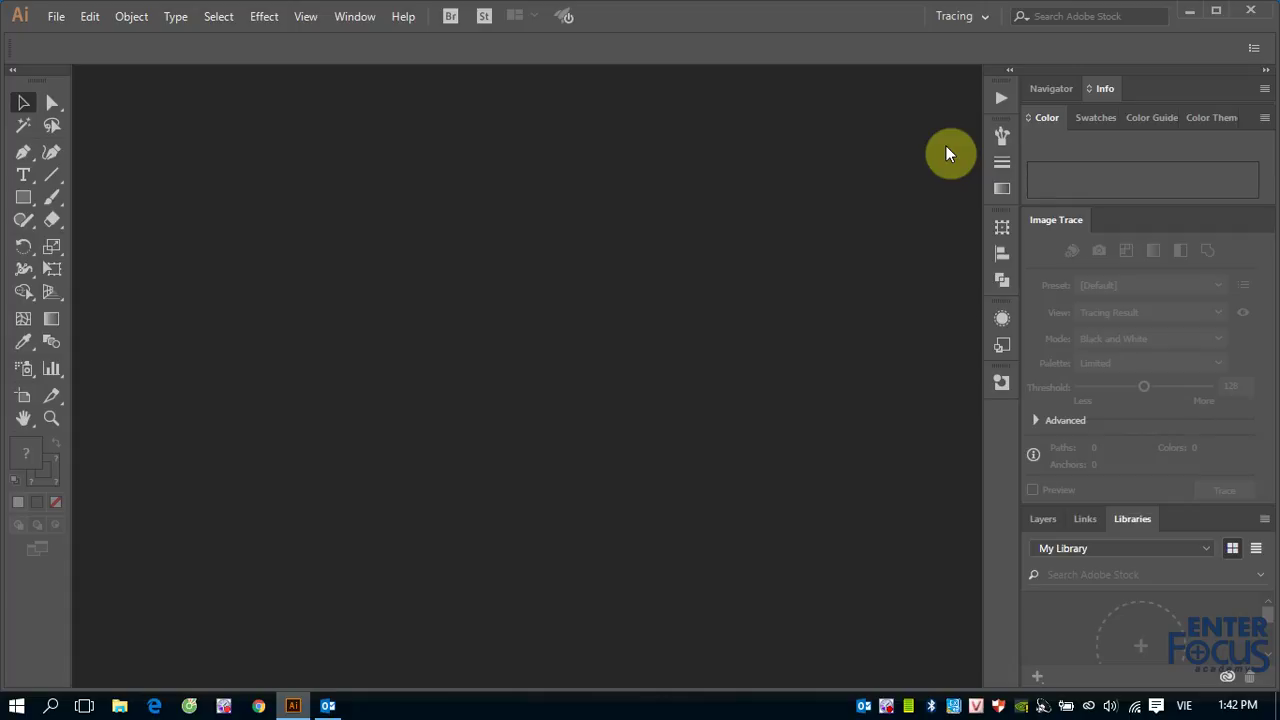
left_click(991, 16)
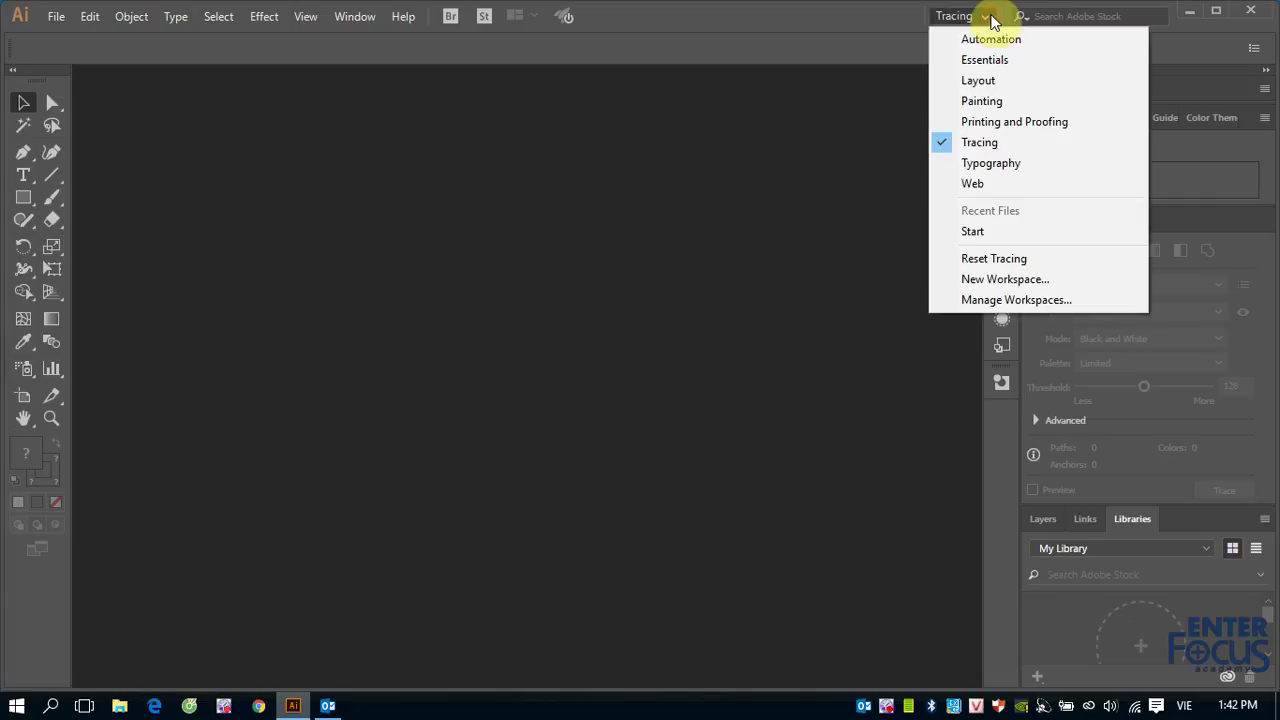
left_click(990, 164)
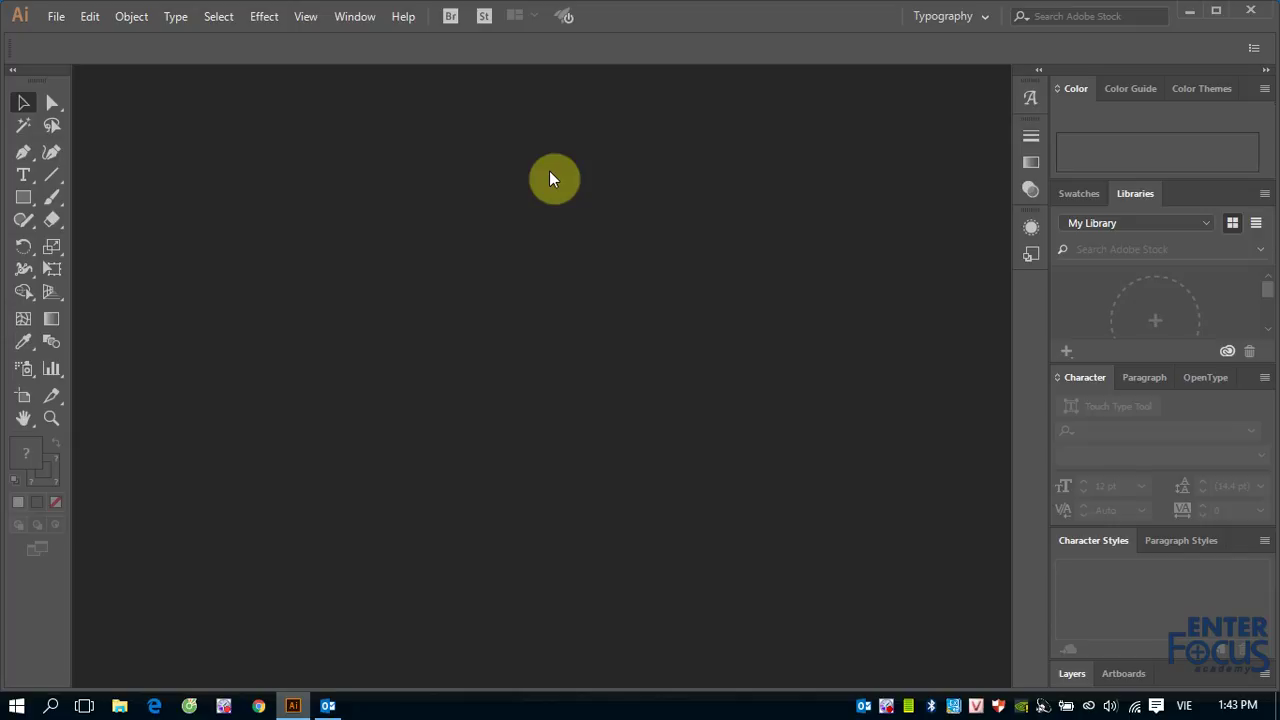
left_click(986, 21)
left_click(961, 183)
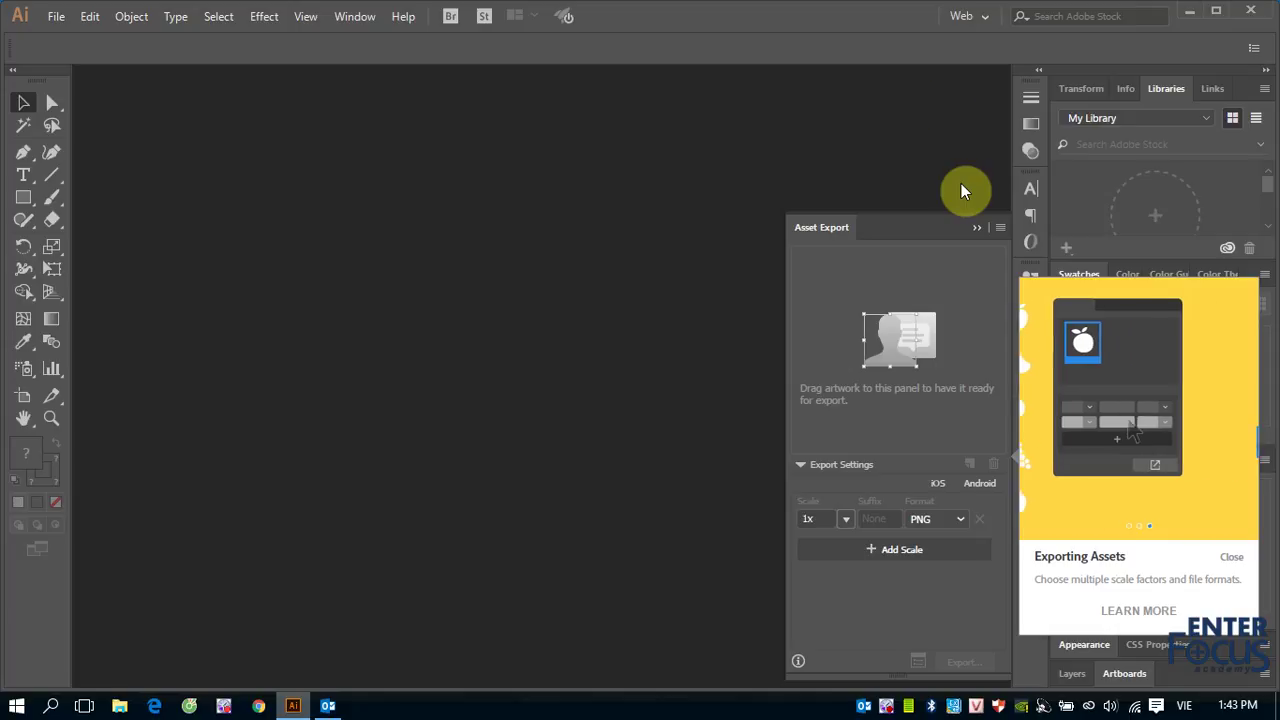
left_click(984, 17)
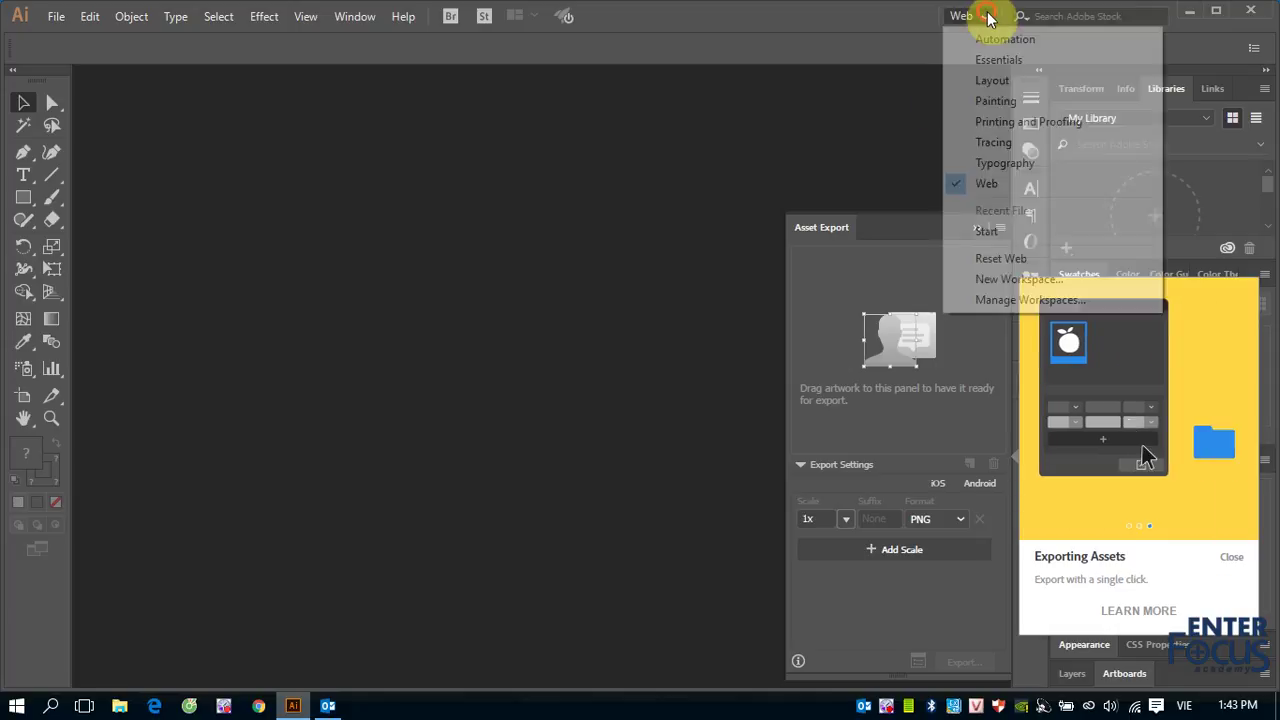
- Choose Essentials from the workspace list, clearing the Asset Export panel and intro card
left_click(997, 62)
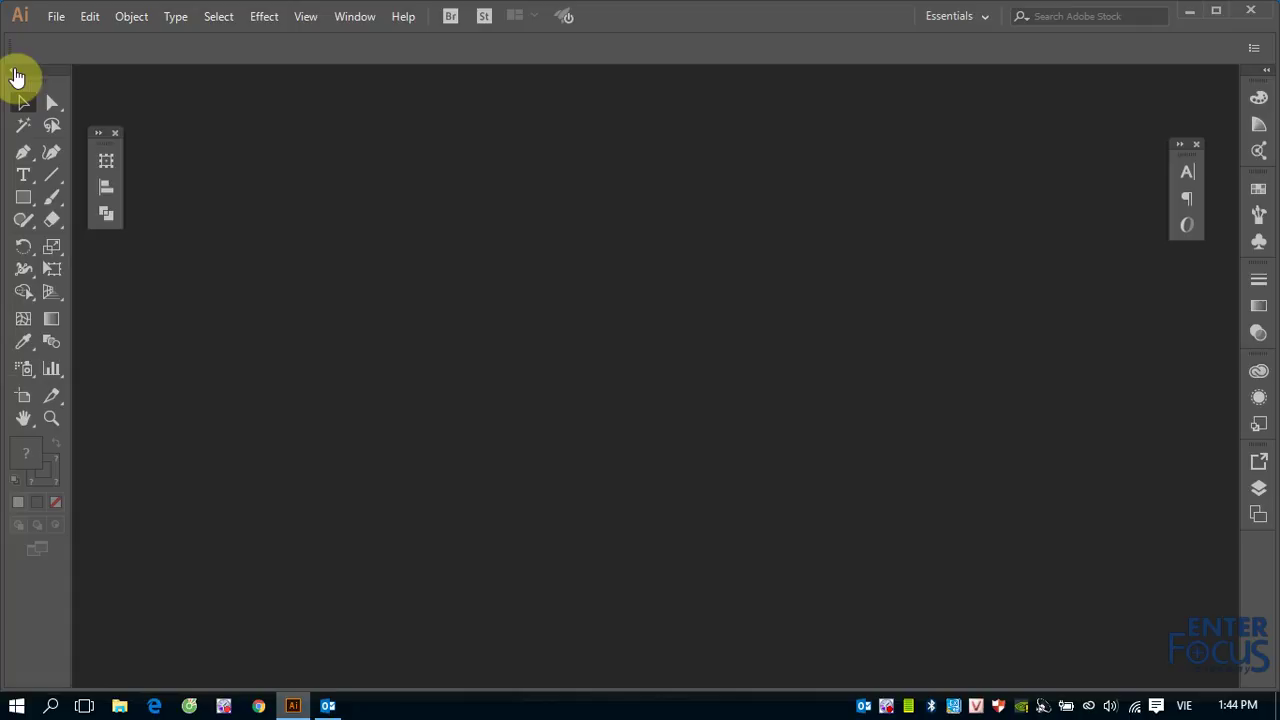
left_click(16, 74)
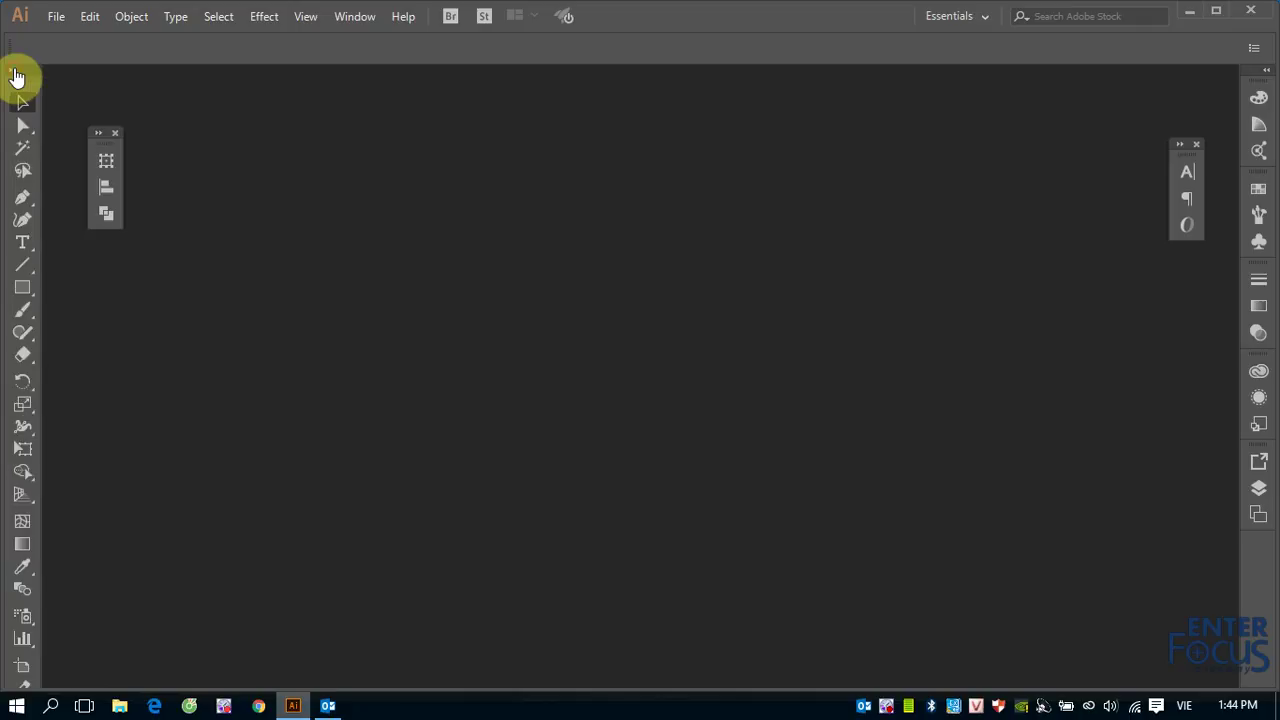
left_click(17, 77)
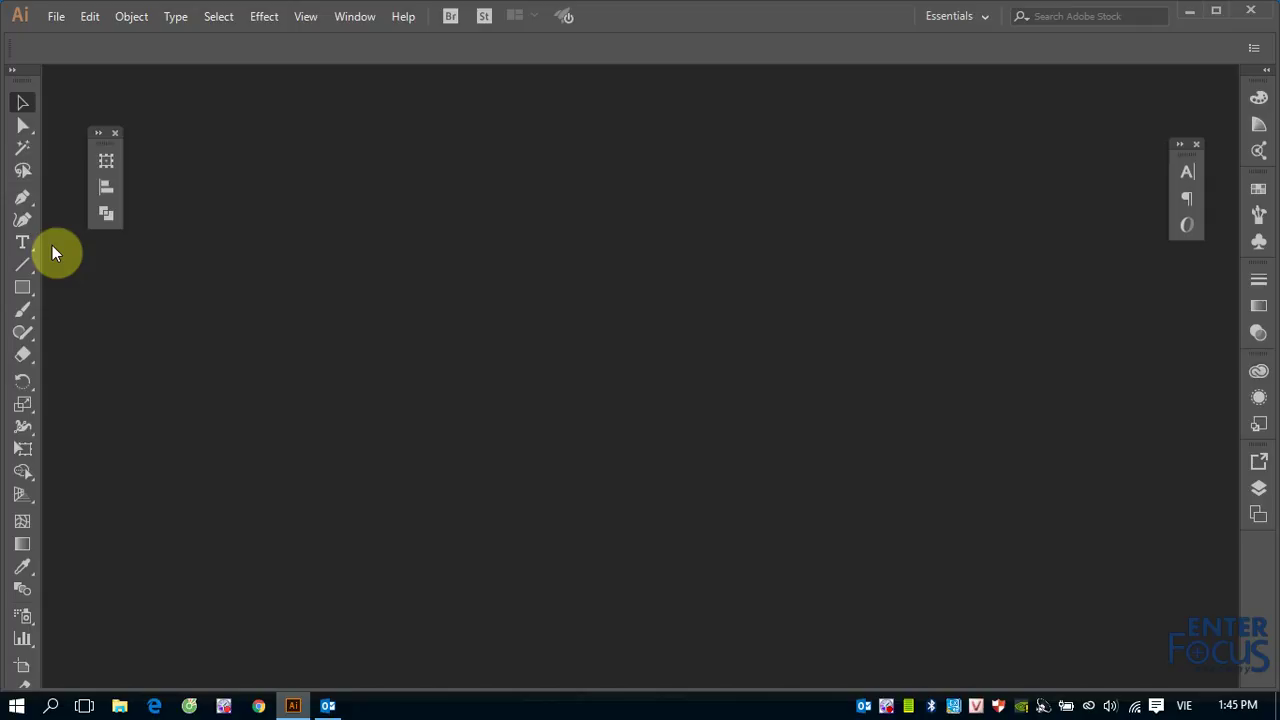
left_click(12, 69)
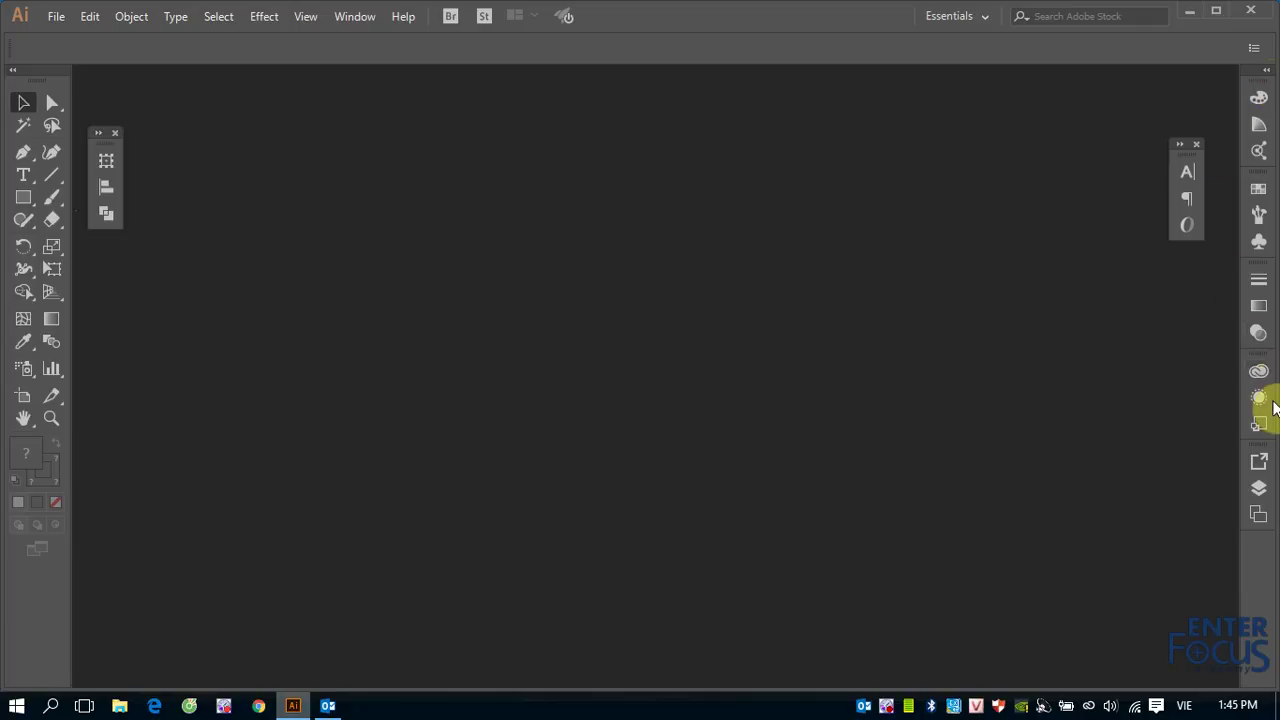
- Preview the Layers, Symbols and Color panels, expand the dock, and move the type panels left
left_click(1258, 487)
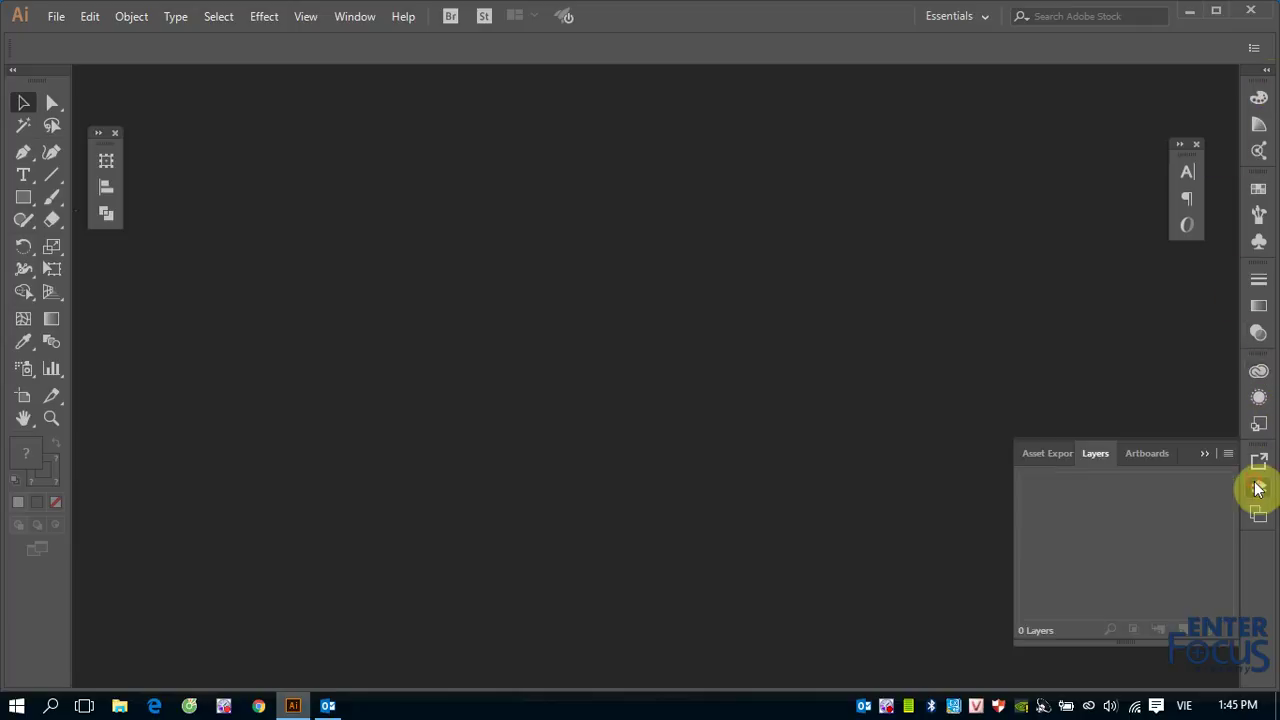
left_click(1260, 245)
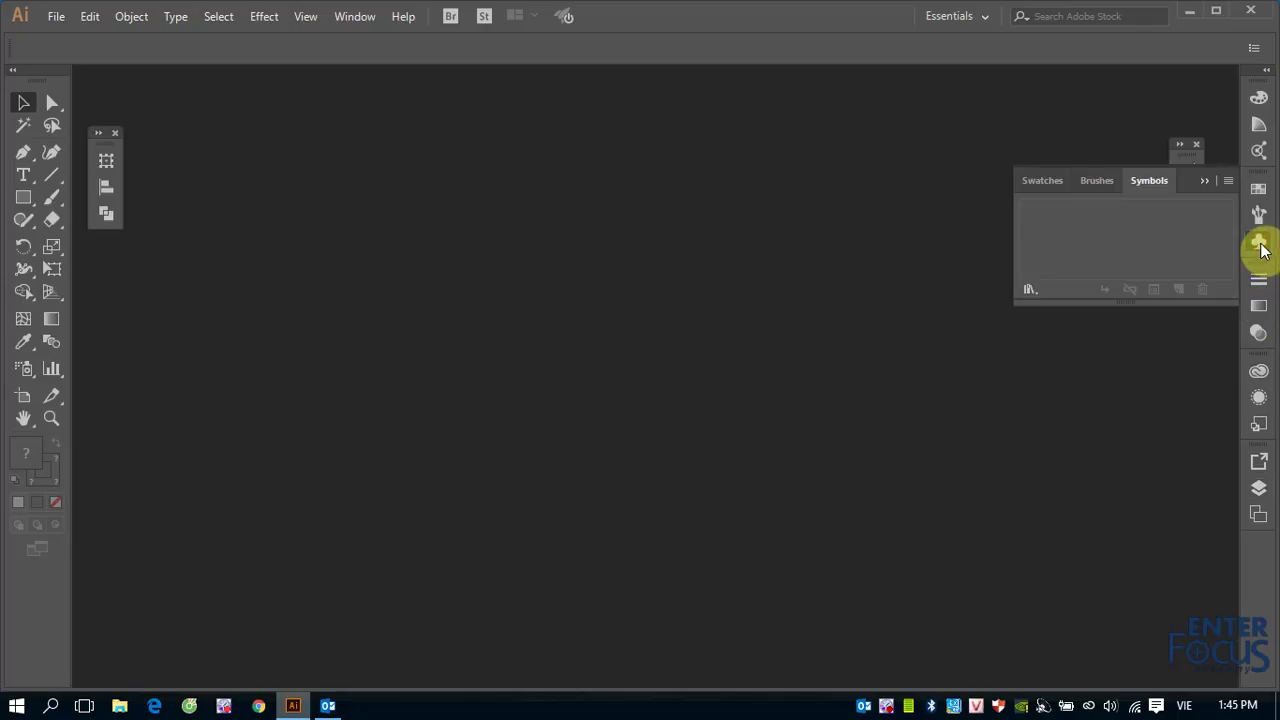
left_click(1259, 104)
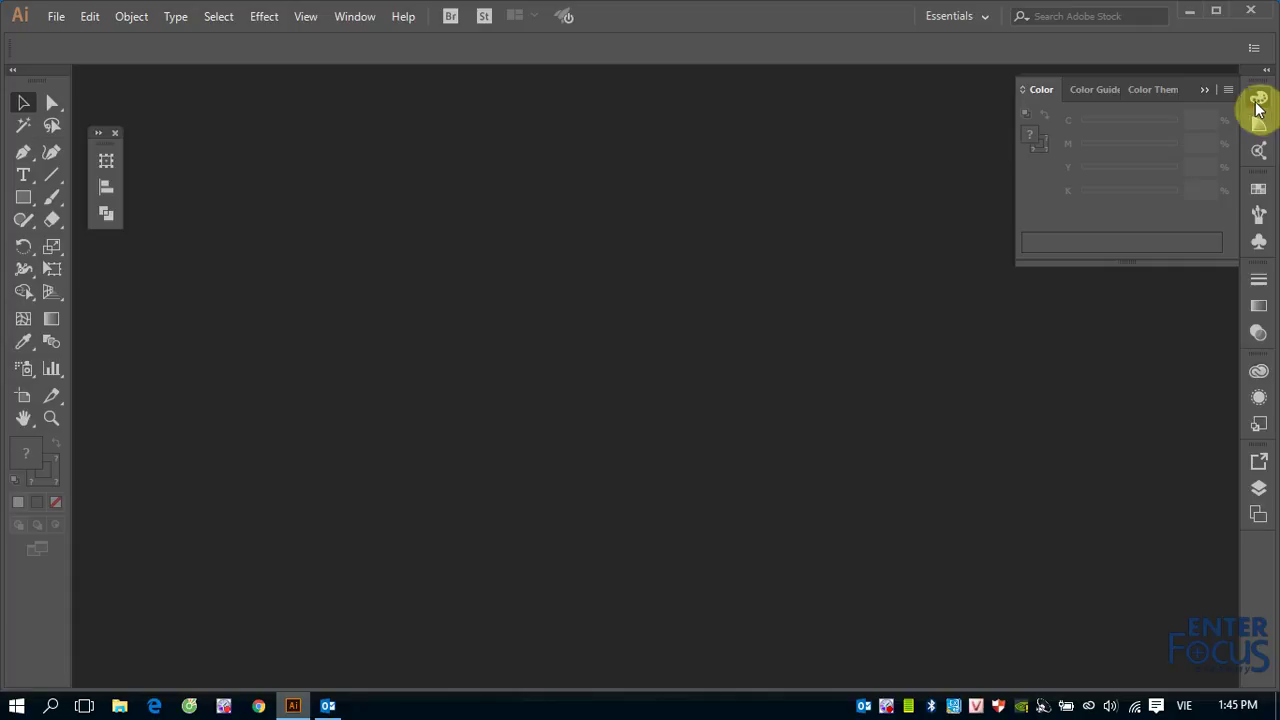
left_click(1259, 98)
left_click(1205, 91)
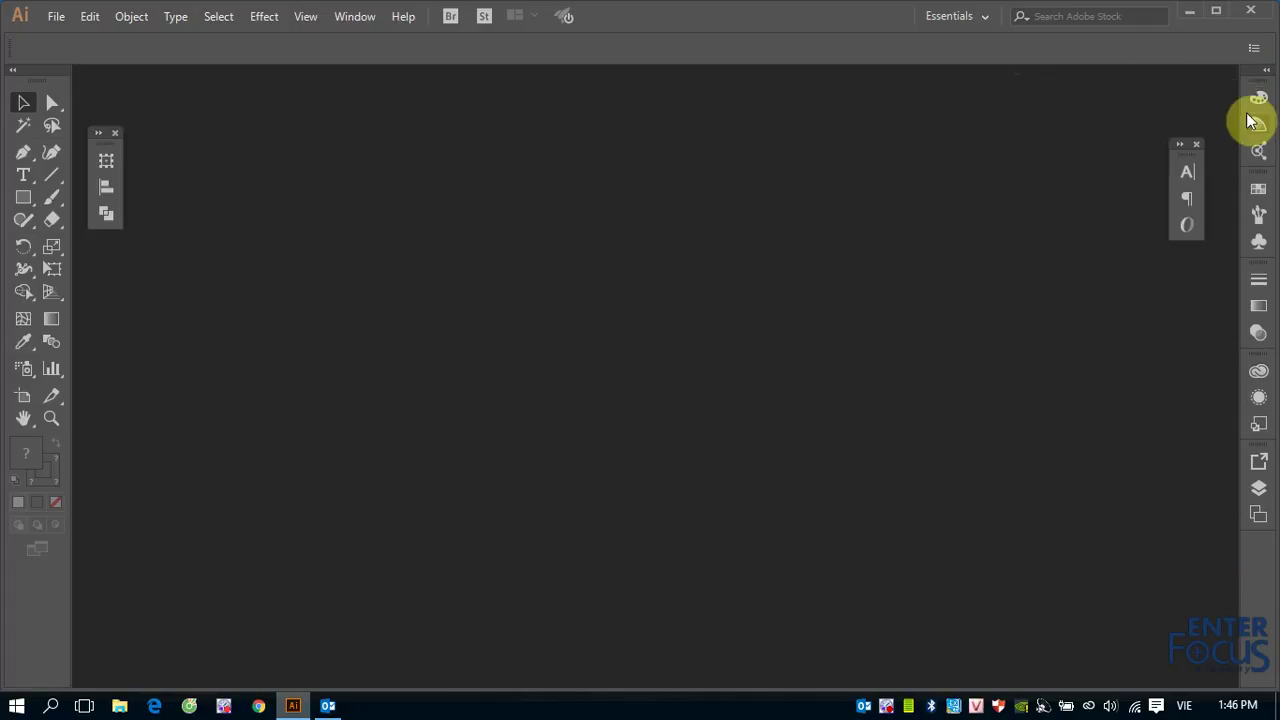
left_click(1266, 72)
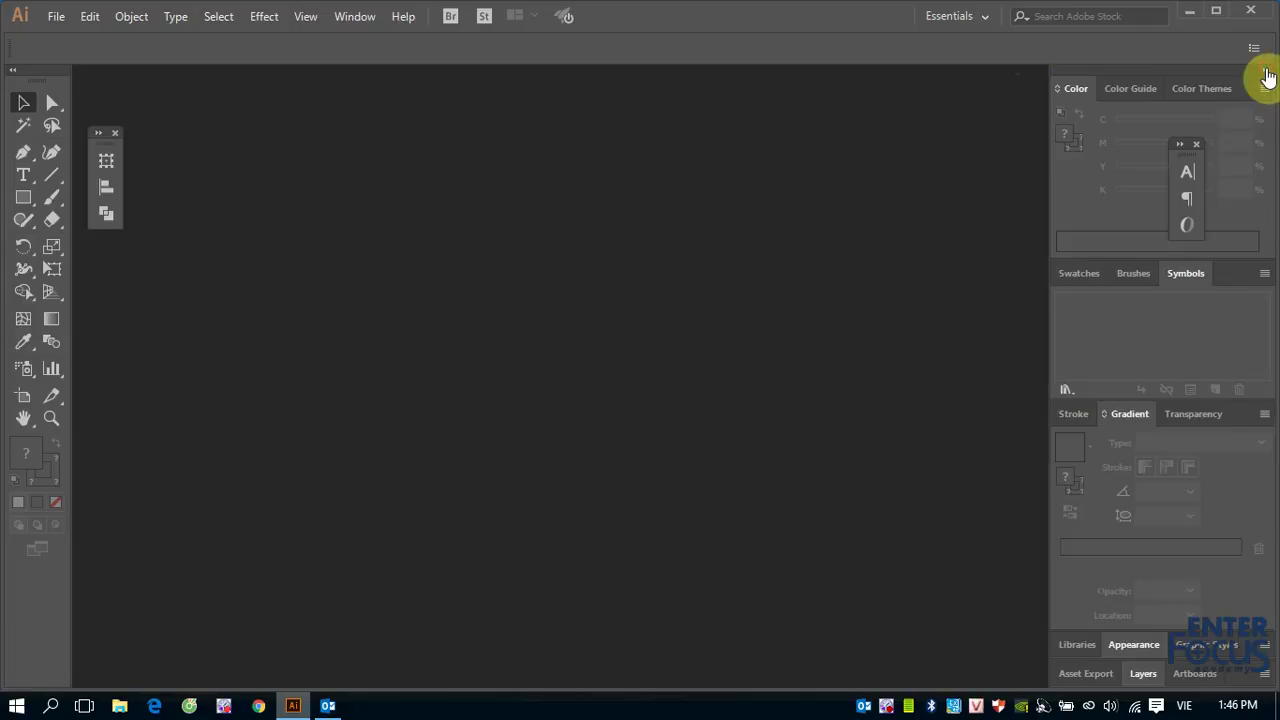
left_click_drag(1191, 157, 929, 168)
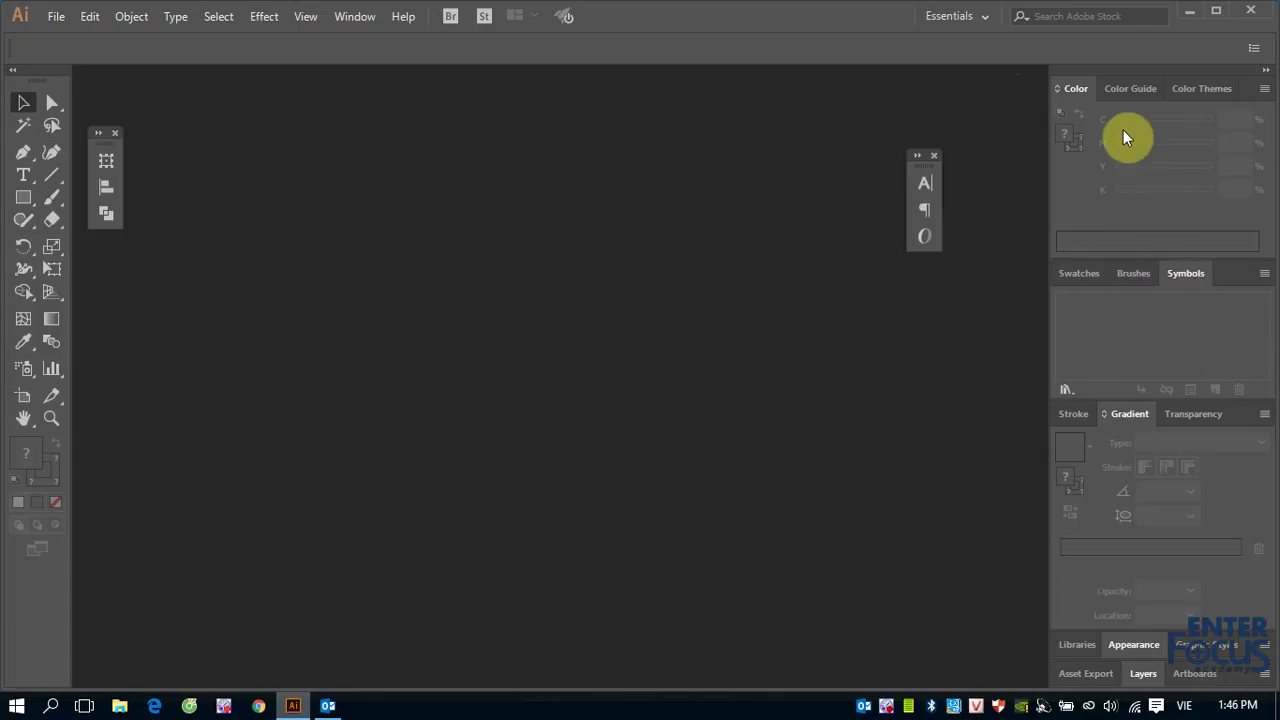
- Hide the Color sliders, collapse Symbols, show Color Guide, and collapse the dock to icons
left_click(1075, 88)
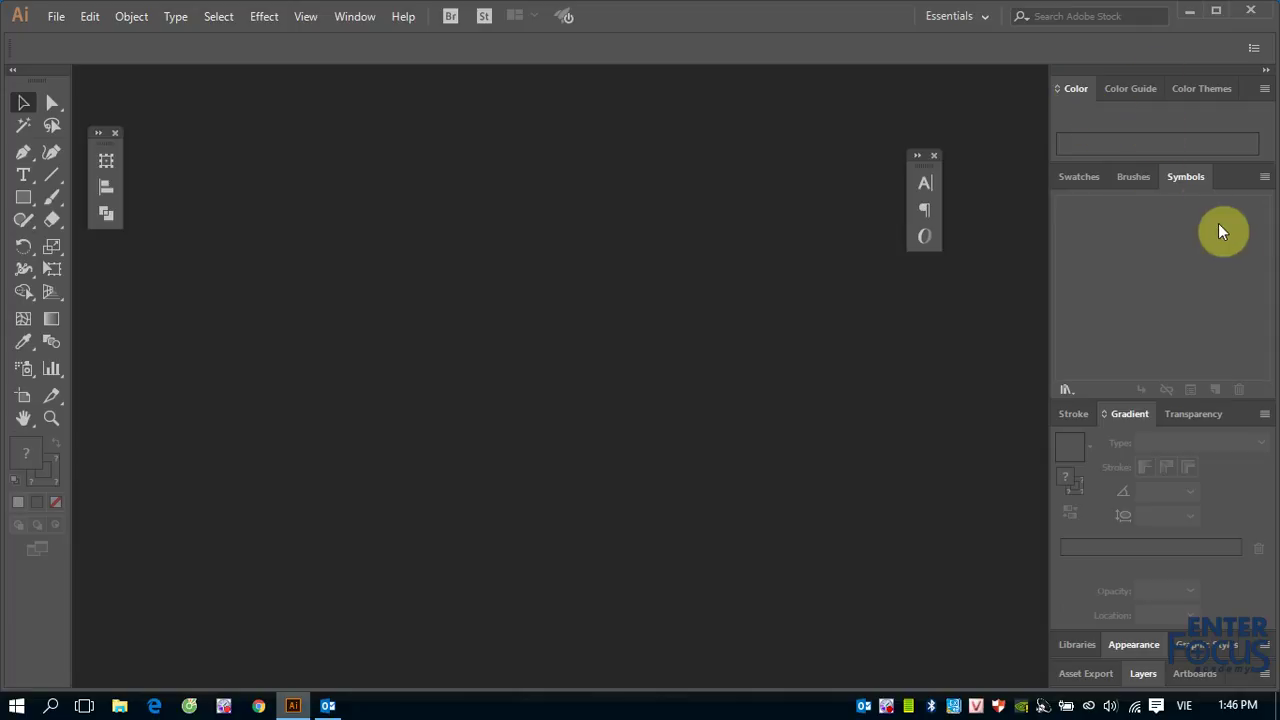
left_click(1193, 183)
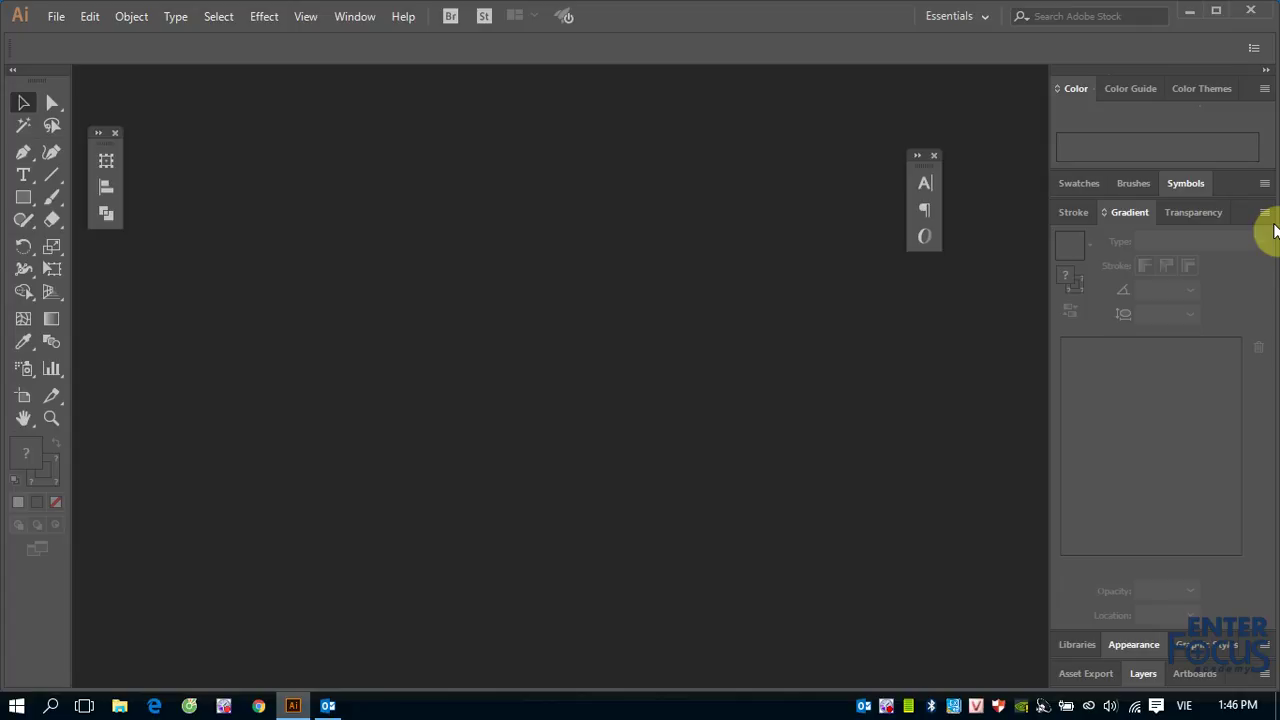
left_click(1122, 91)
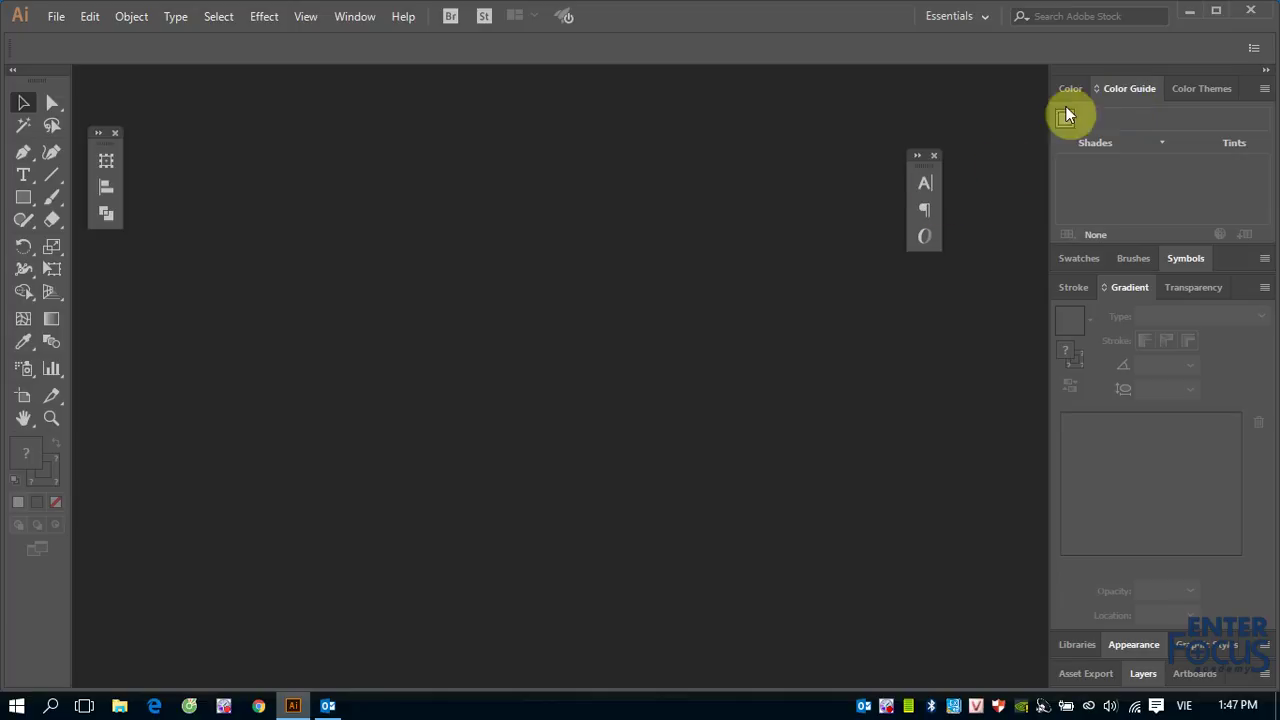
left_click(1263, 76)
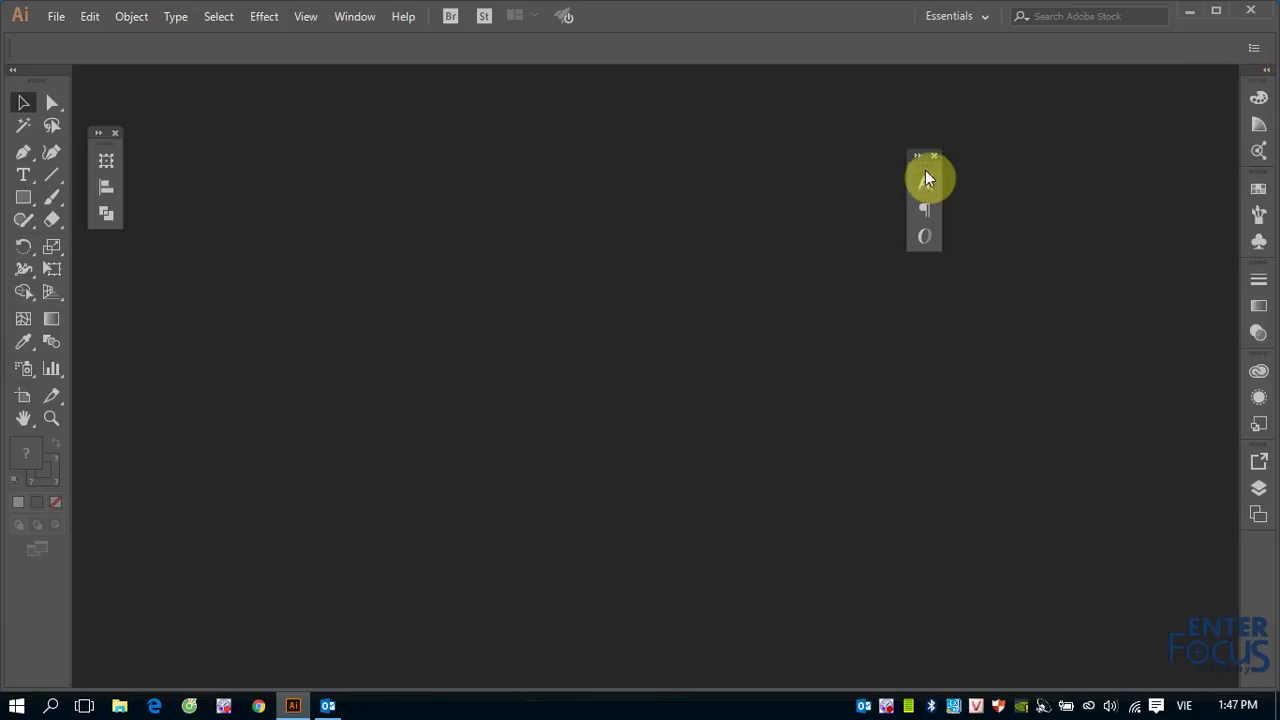
- Move and resize the floating type group, previewing Character, Paragraph and OpenType before collapsing it
mouse_move(925, 167)
left_mouse_down()
mouse_move(139, 159)
mouse_move(345, 133)
mouse_move(1164, 113)
mouse_move(969, 113)
left_mouse_up()
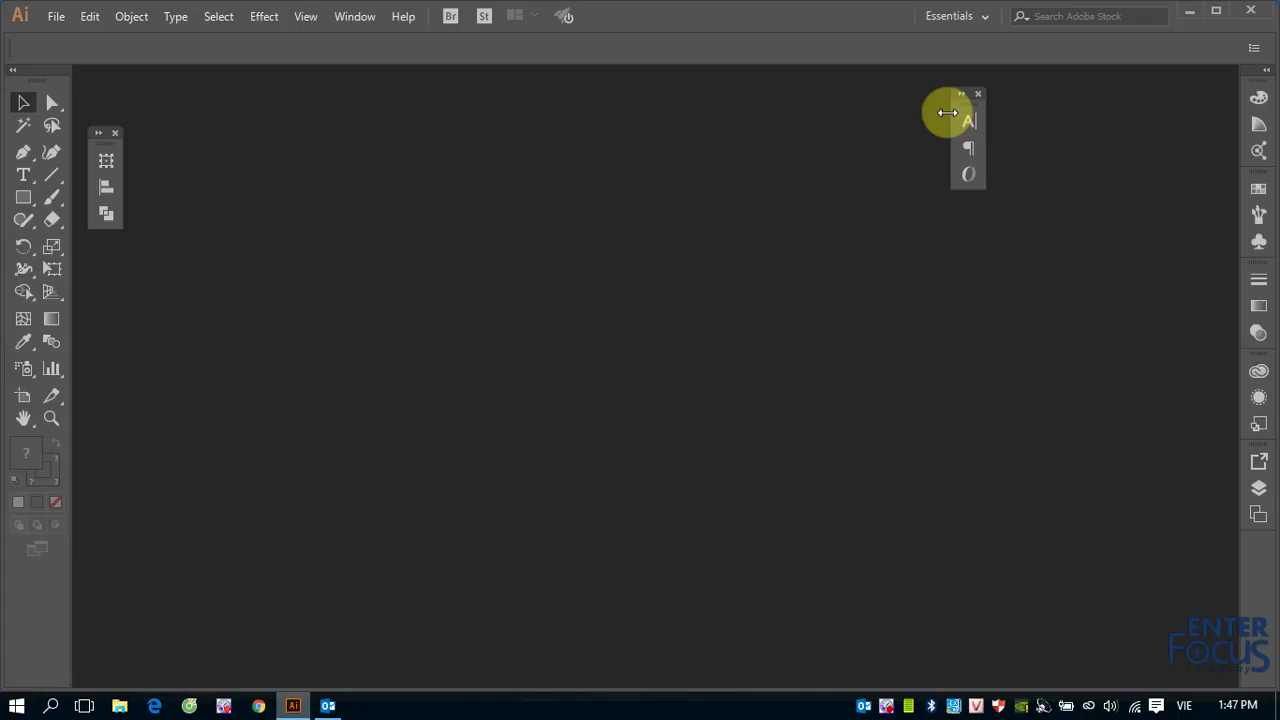
left_click_drag(947, 113, 684, 120)
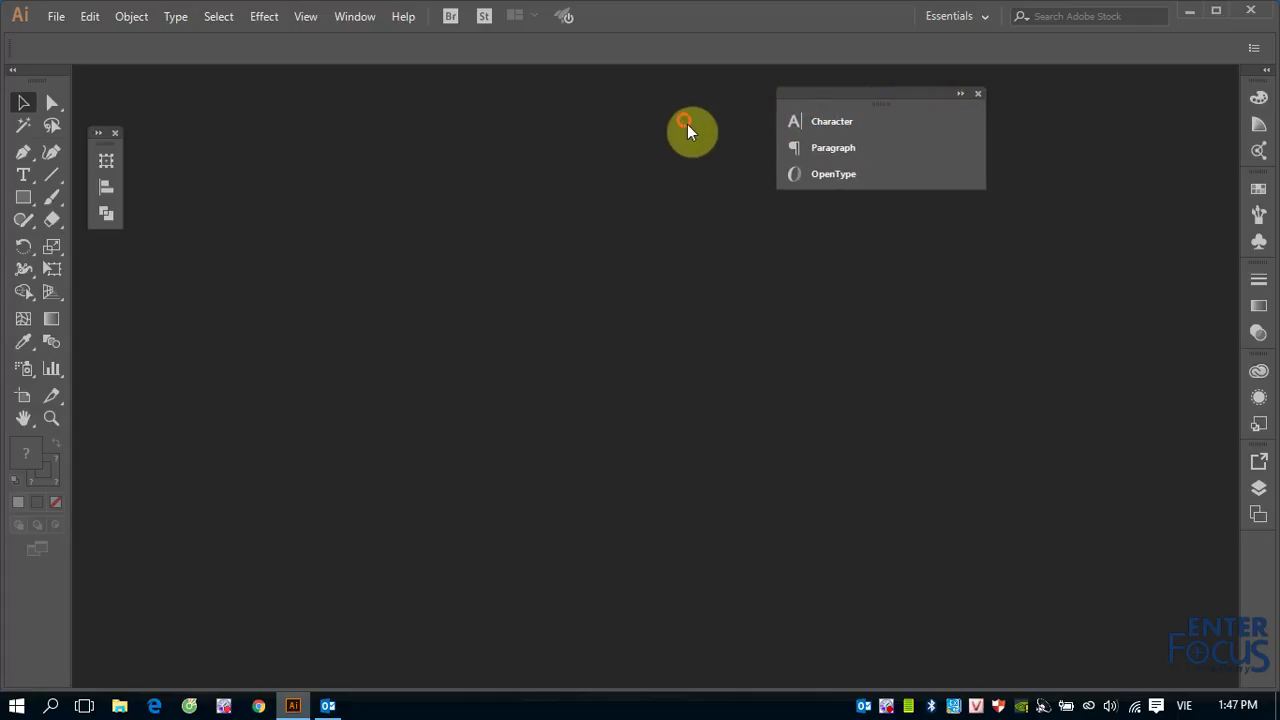
left_click_drag(775, 122, 952, 121)
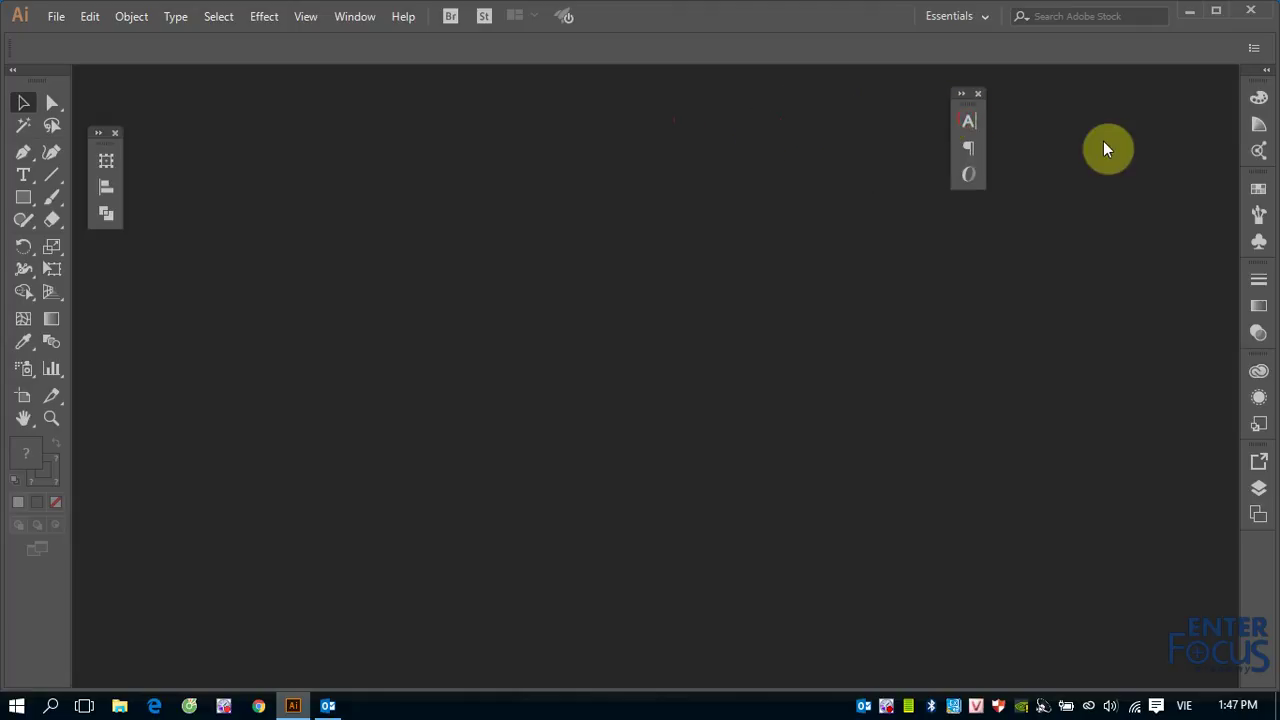
left_click(970, 123)
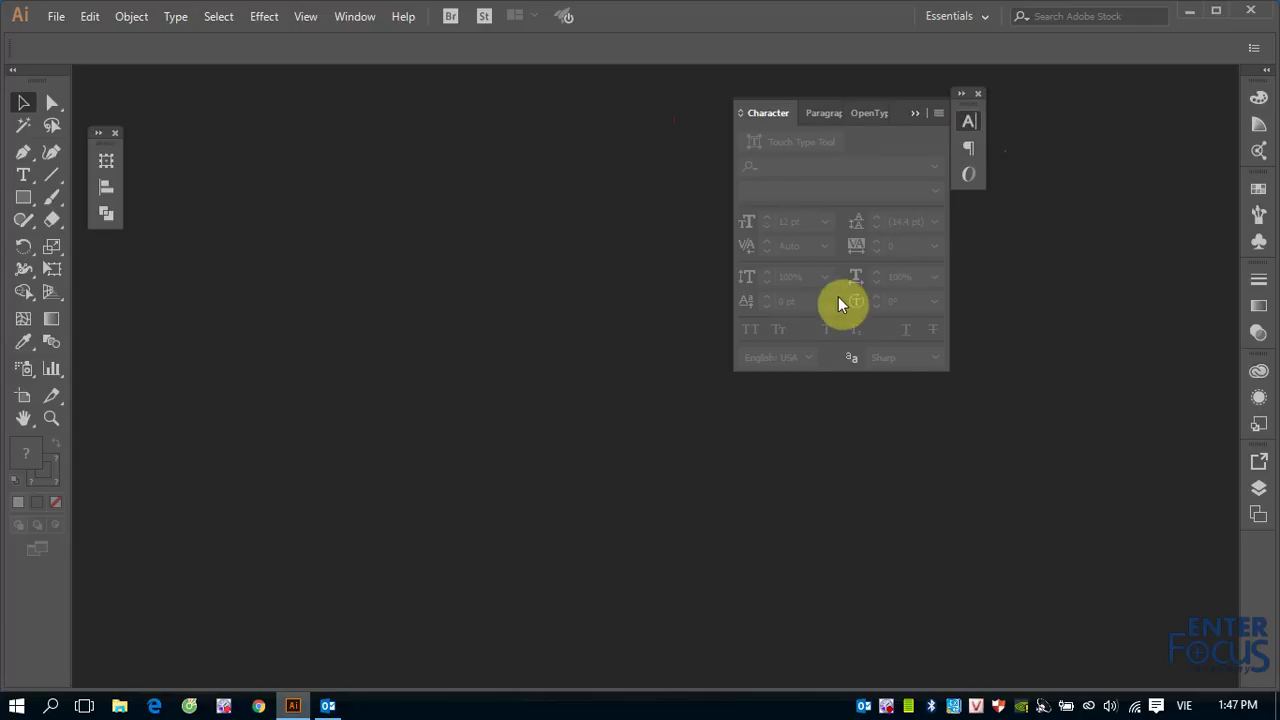
left_click(980, 147)
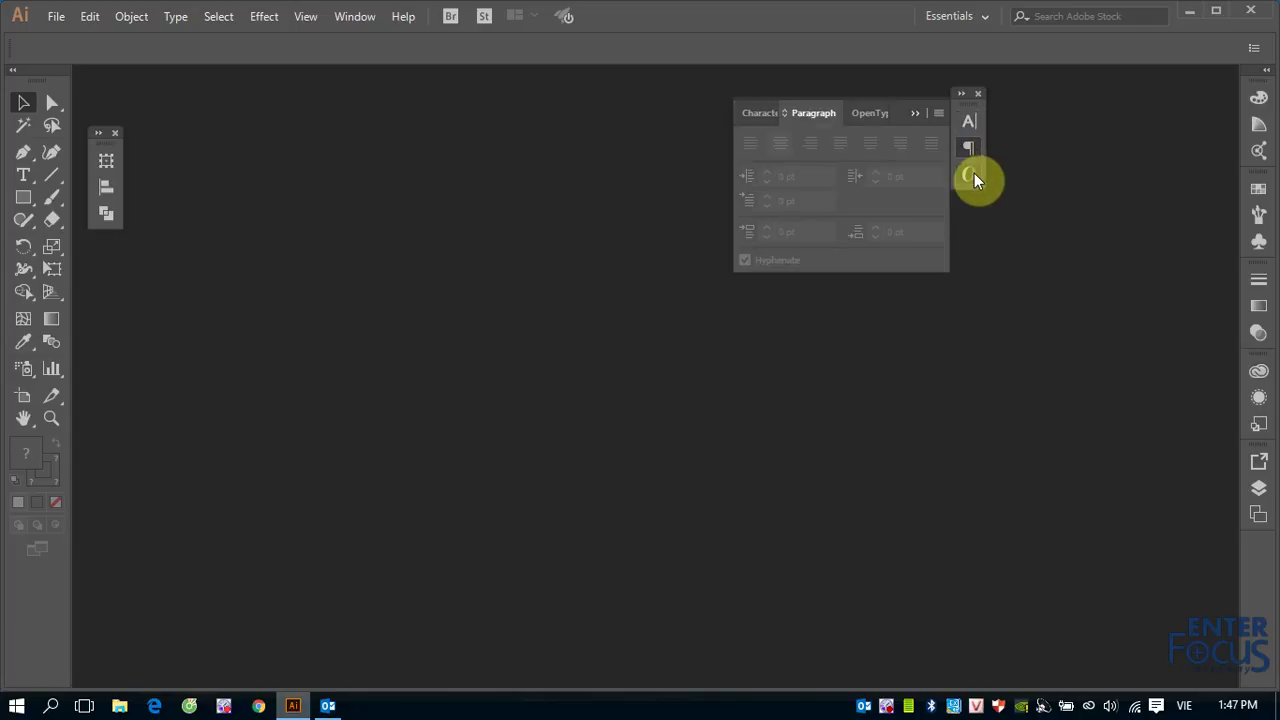
left_click(970, 176)
left_click(970, 123)
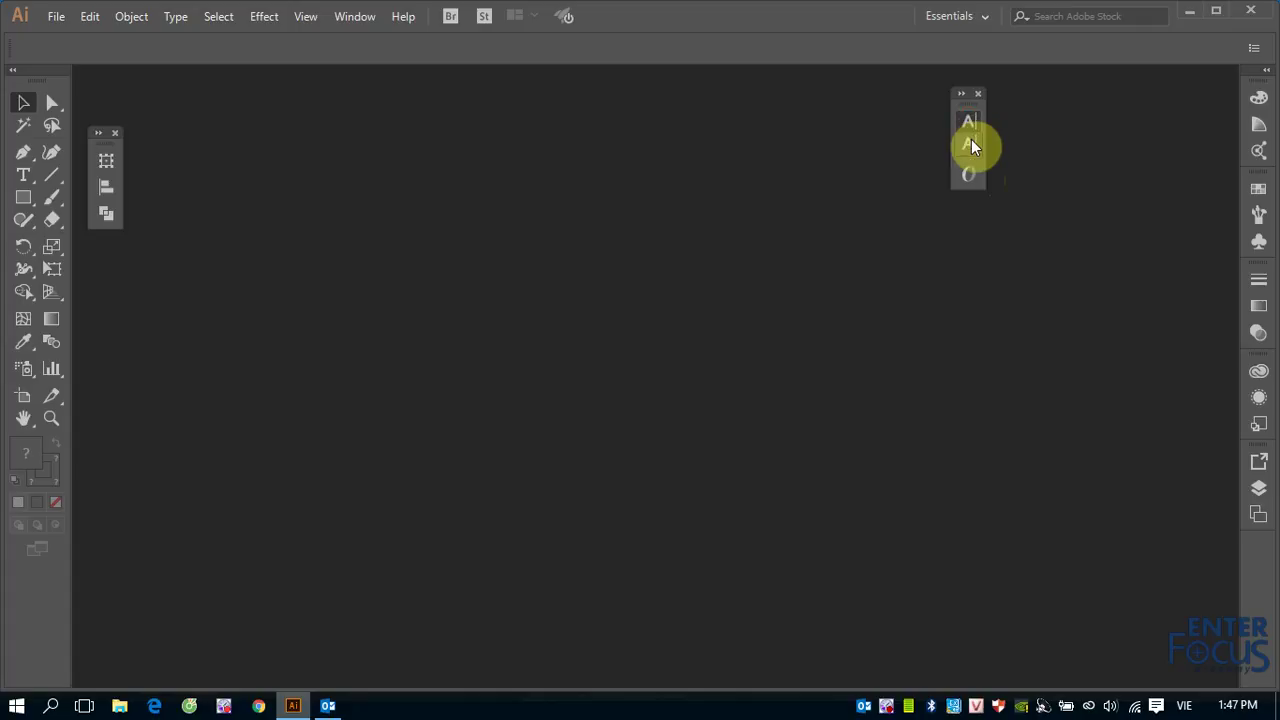
left_click(971, 146)
- Drag the type panels out and back to regroup them as OpenType, Character, Paragraph
left_click_drag(967, 153, 968, 177)
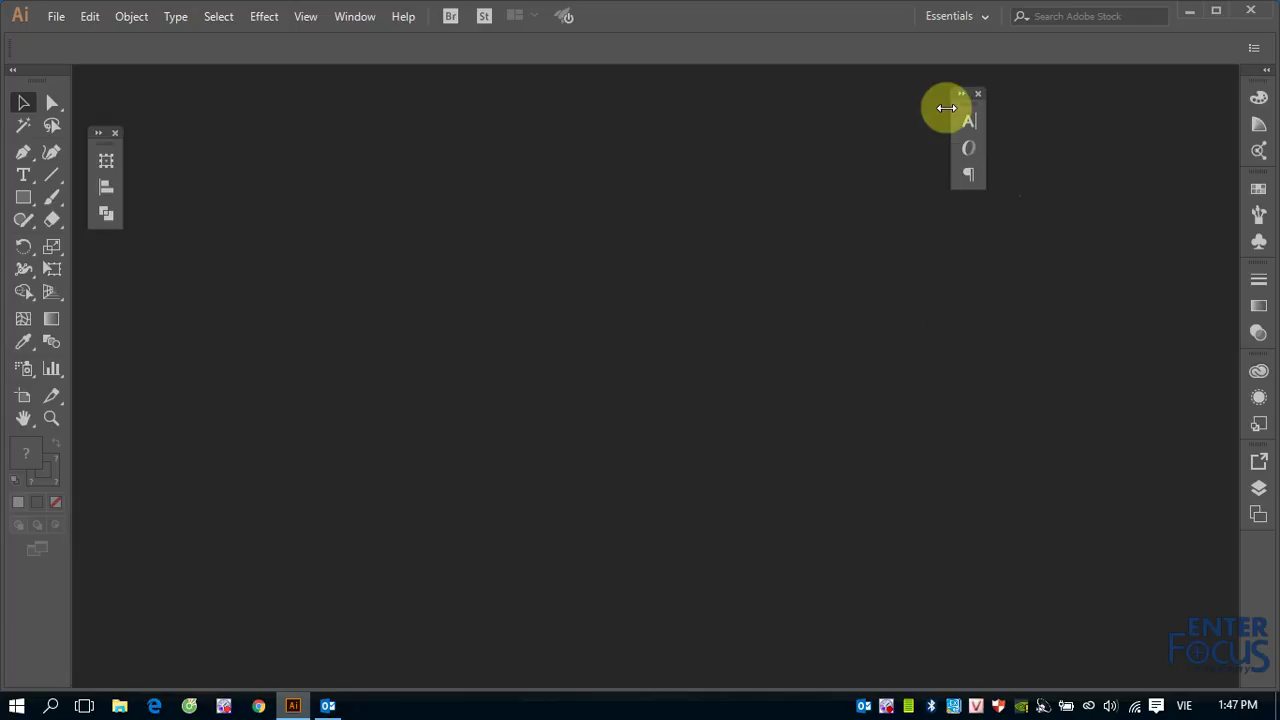
left_click_drag(970, 121, 784, 143)
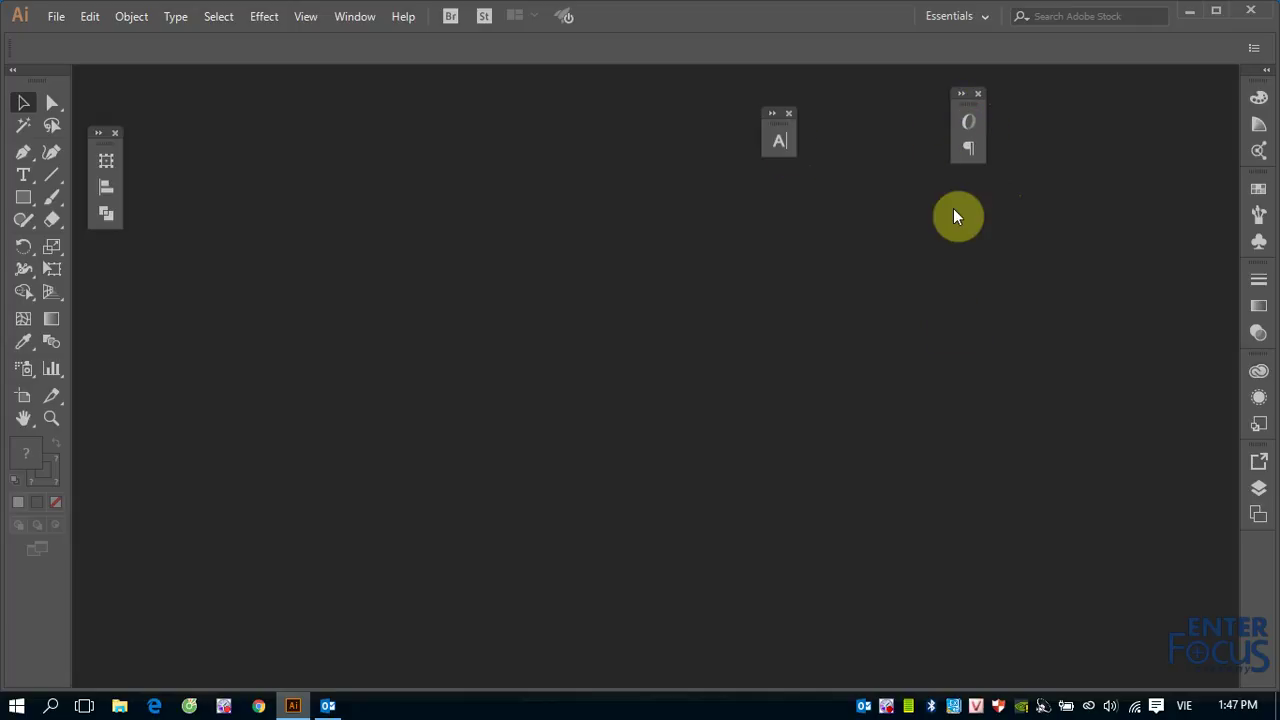
left_click_drag(855, 195, 857, 197)
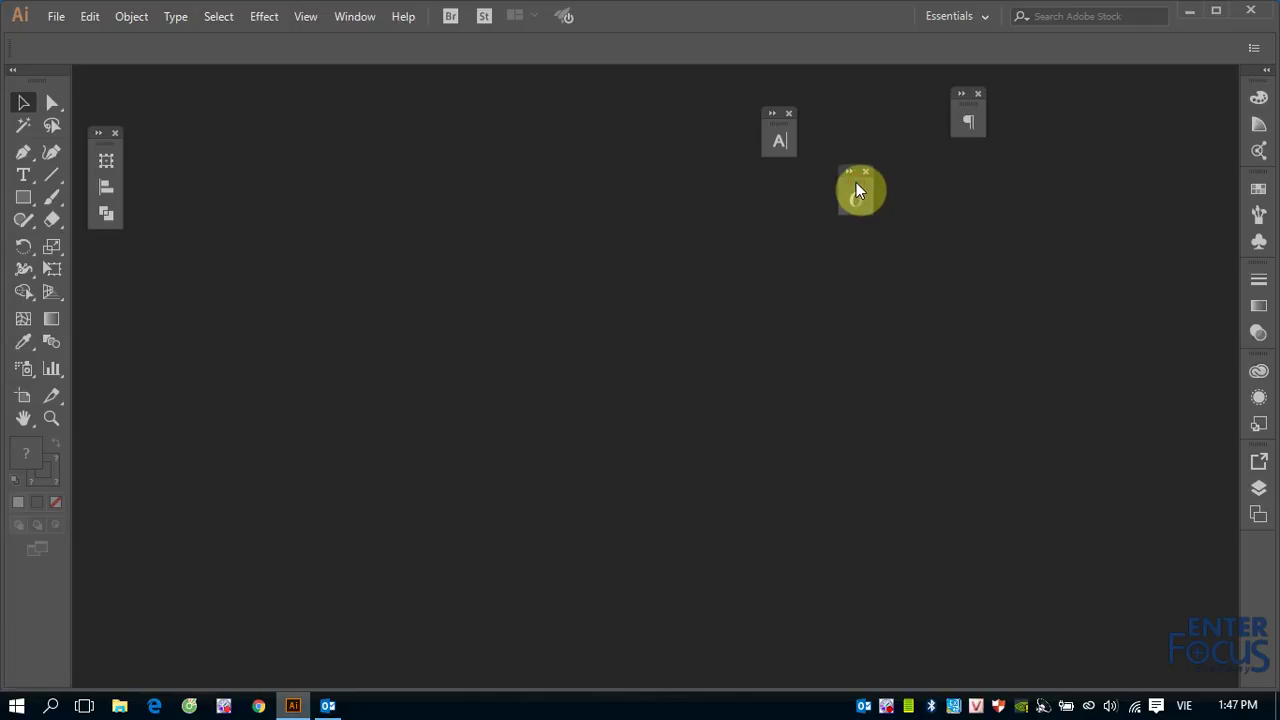
left_click_drag(856, 185, 976, 140)
left_click_drag(965, 162, 961, 117)
left_click_drag(783, 122, 968, 124)
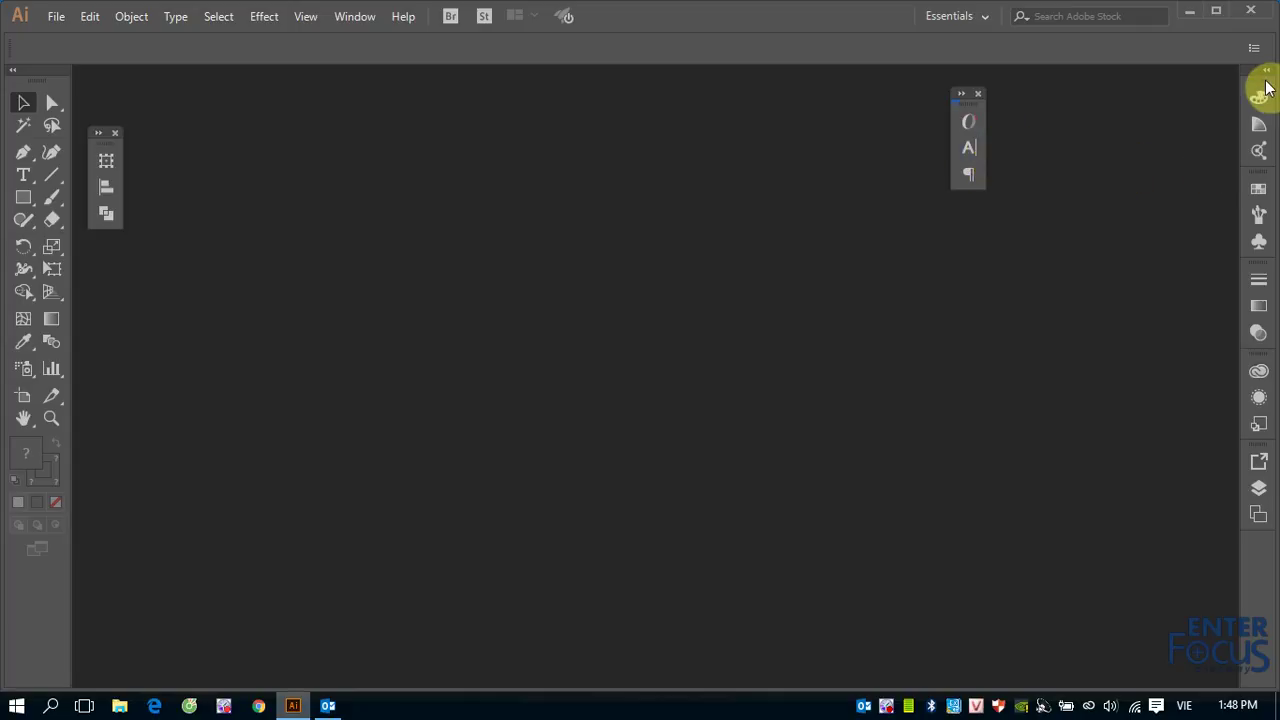
- Float the Color, Swatches, Stroke and Libraries groups, then carry Asset Export/Layers/Artboards rightward
left_click_drag(1245, 78, 1072, 122)
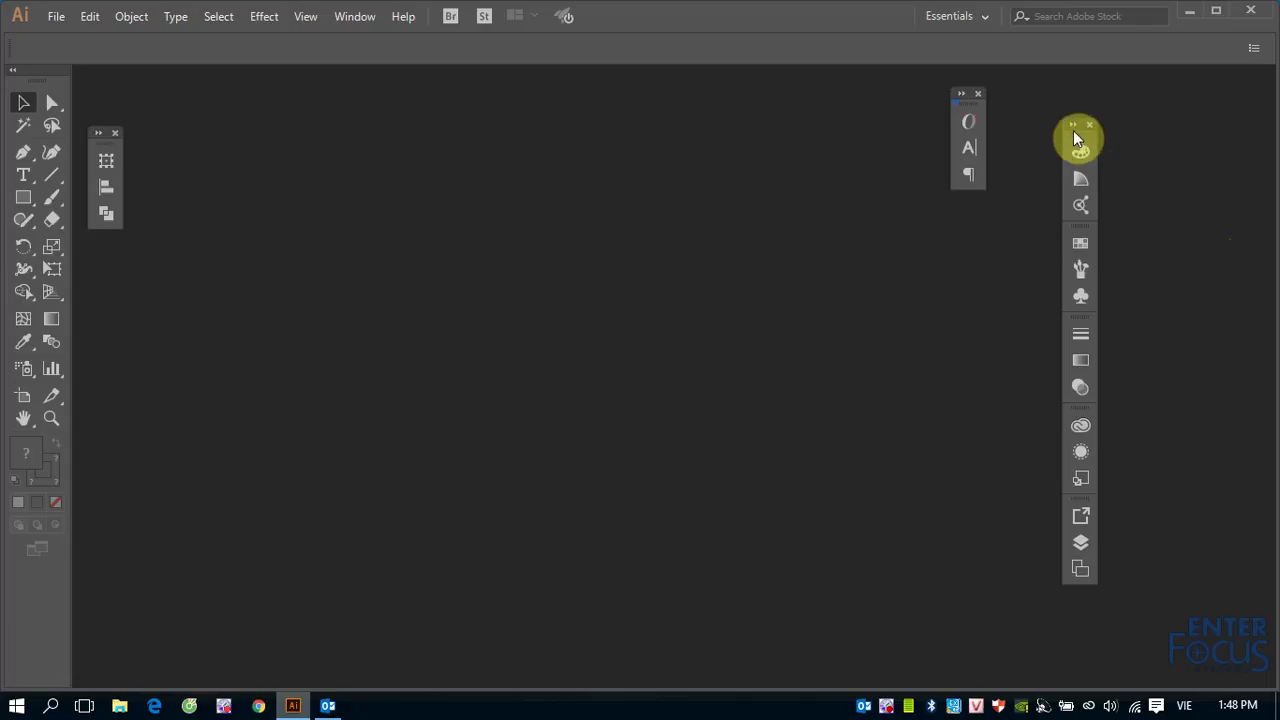
left_click_drag(1066, 123, 977, 174)
left_click_drag(1085, 133, 903, 276)
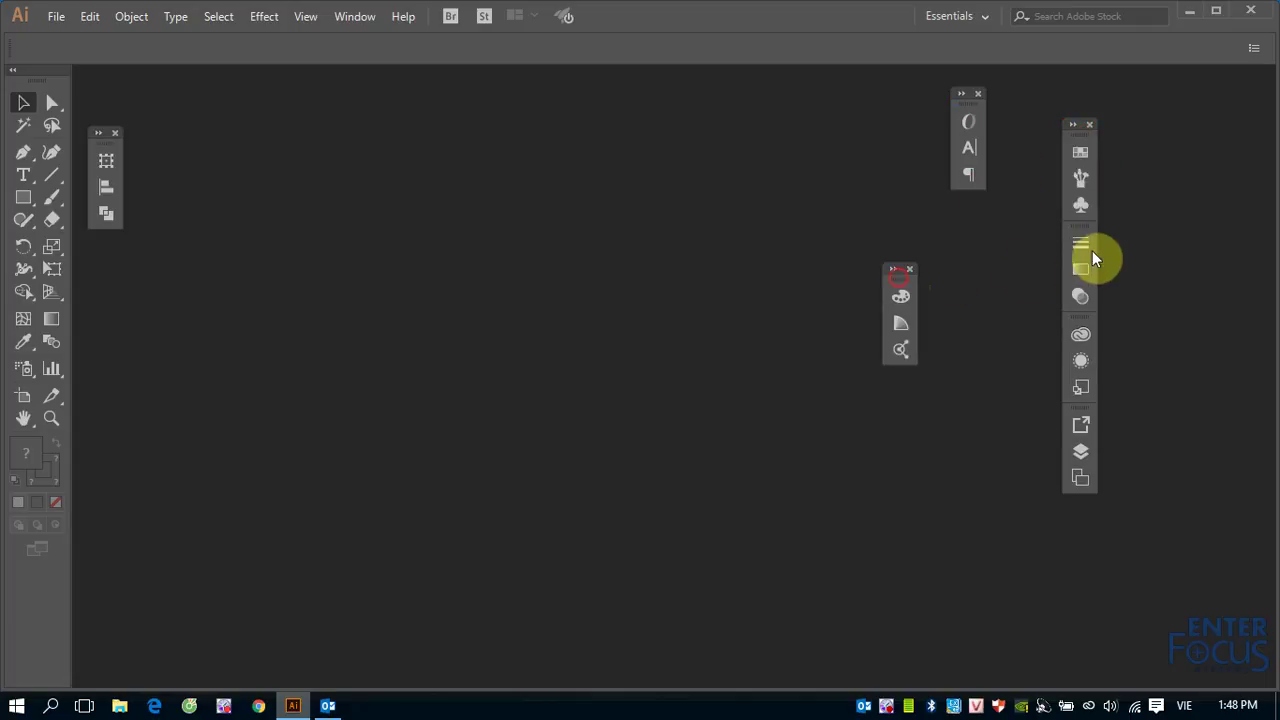
left_click_drag(1086, 143, 797, 160)
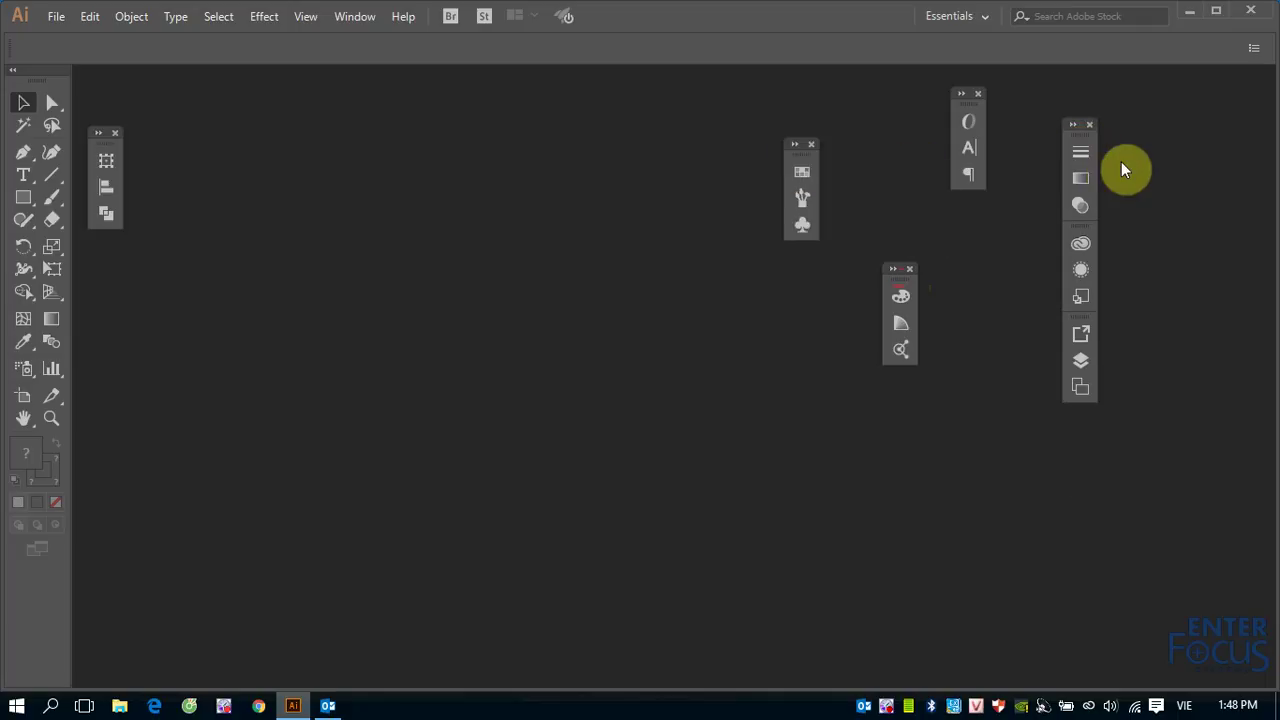
left_click_drag(1081, 138, 996, 240)
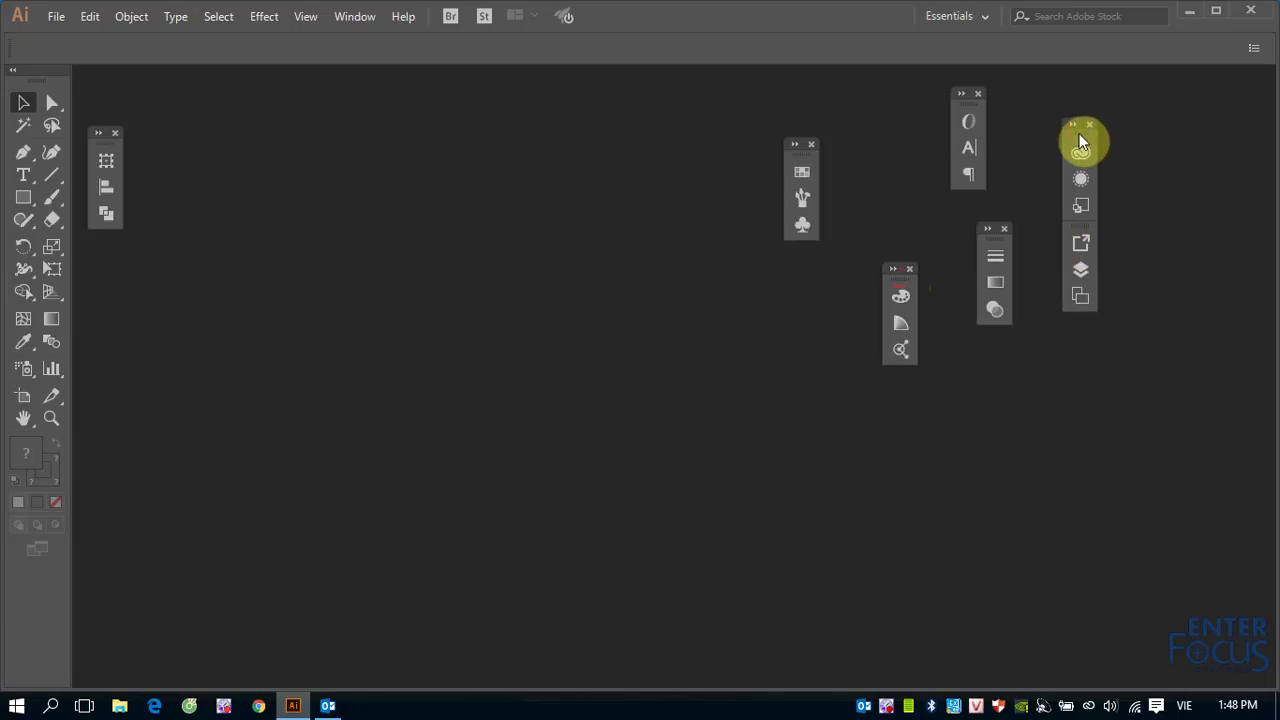
left_click_drag(1078, 135, 1020, 408)
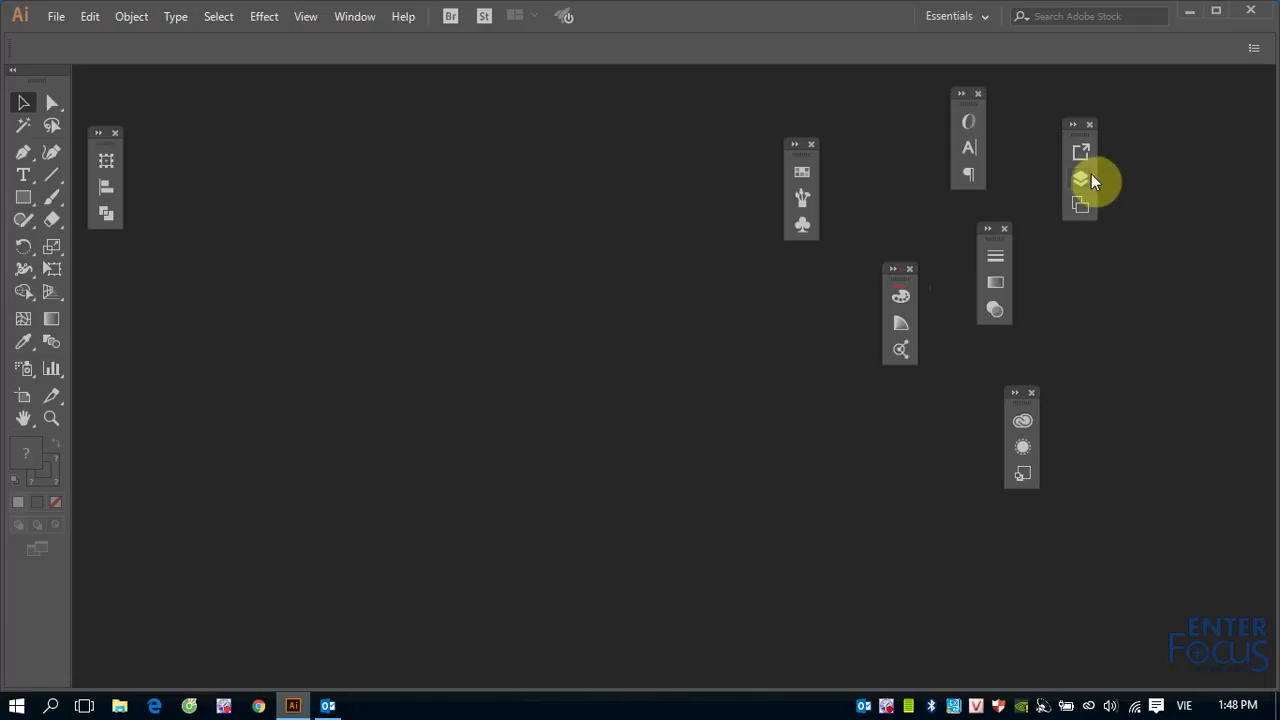
left_click_drag(1077, 133, 1273, 133)
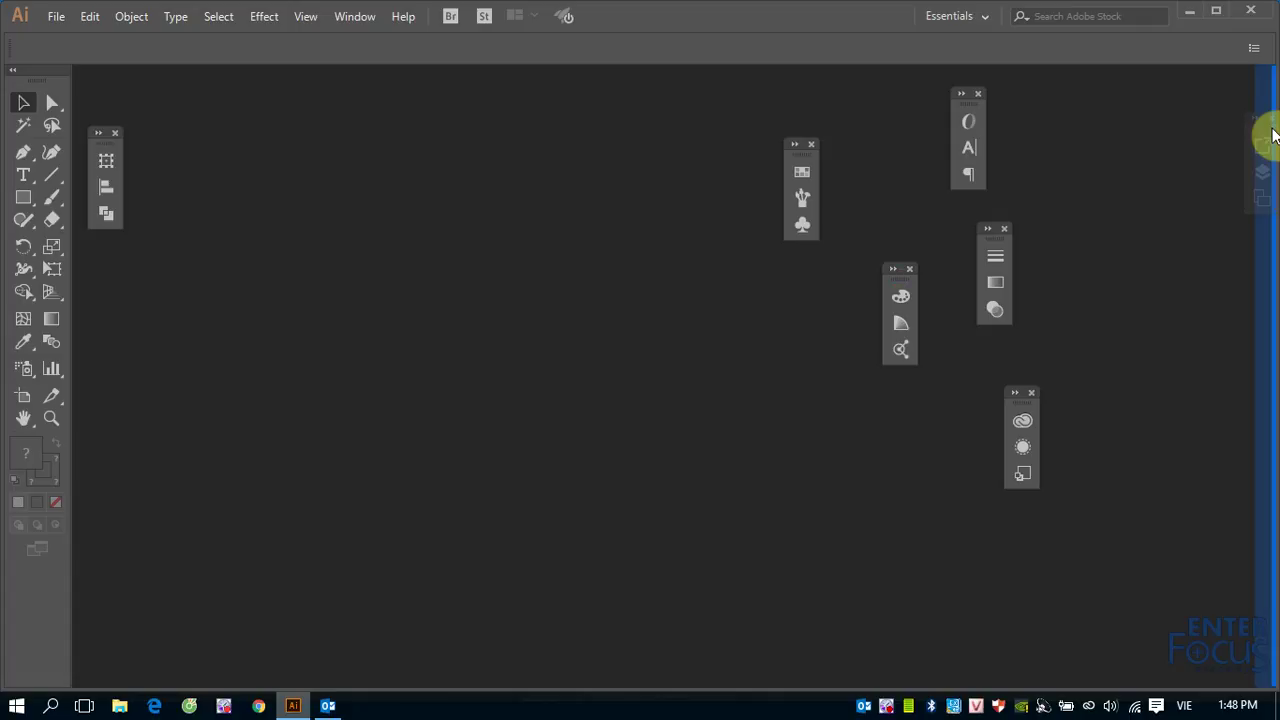
- Dock the Export/Layers, type, Stroke, Color, Libraries and Swatches groups into one right column
left_click_drag(1273, 133, 1268, 132)
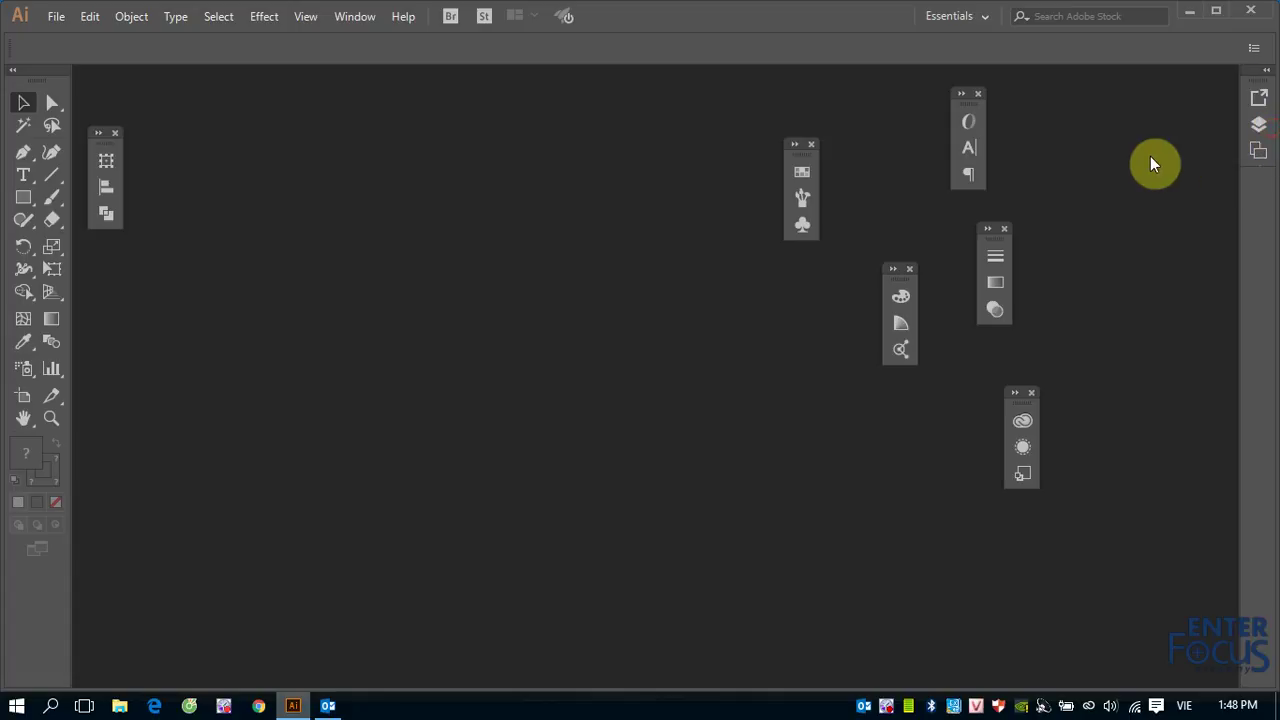
left_click_drag(966, 100, 1255, 178)
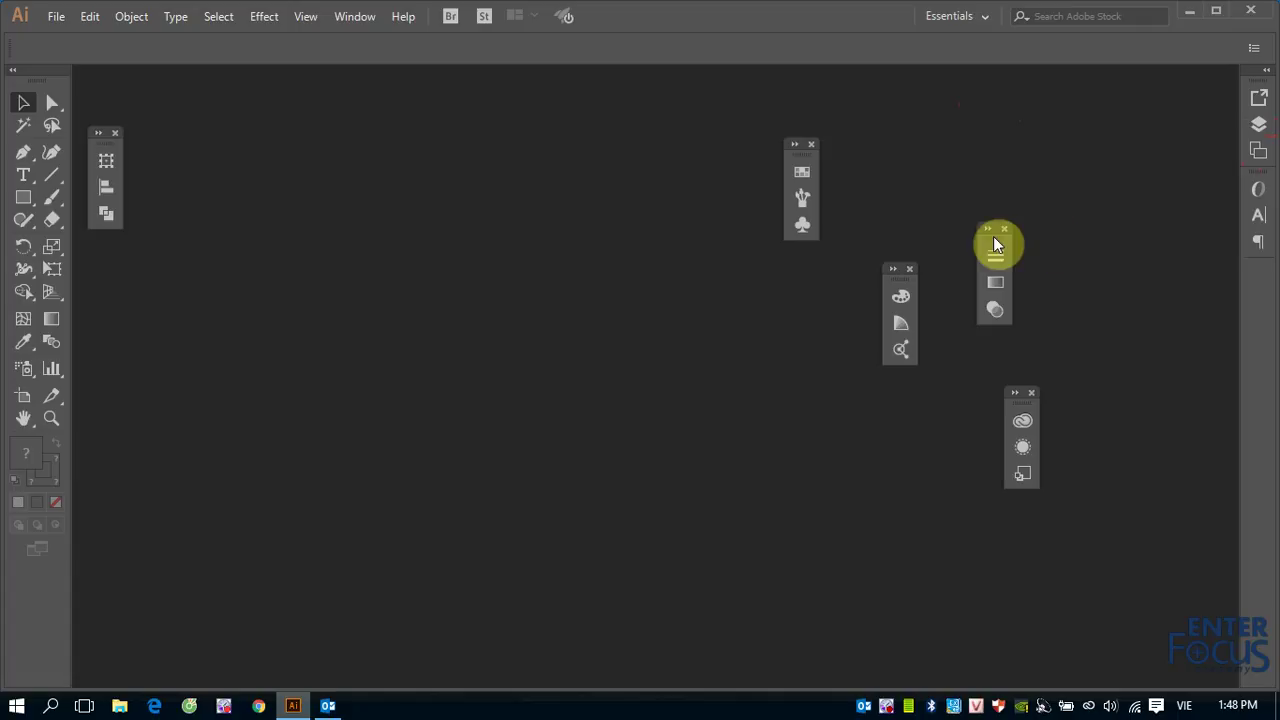
left_click_drag(994, 236, 1258, 279)
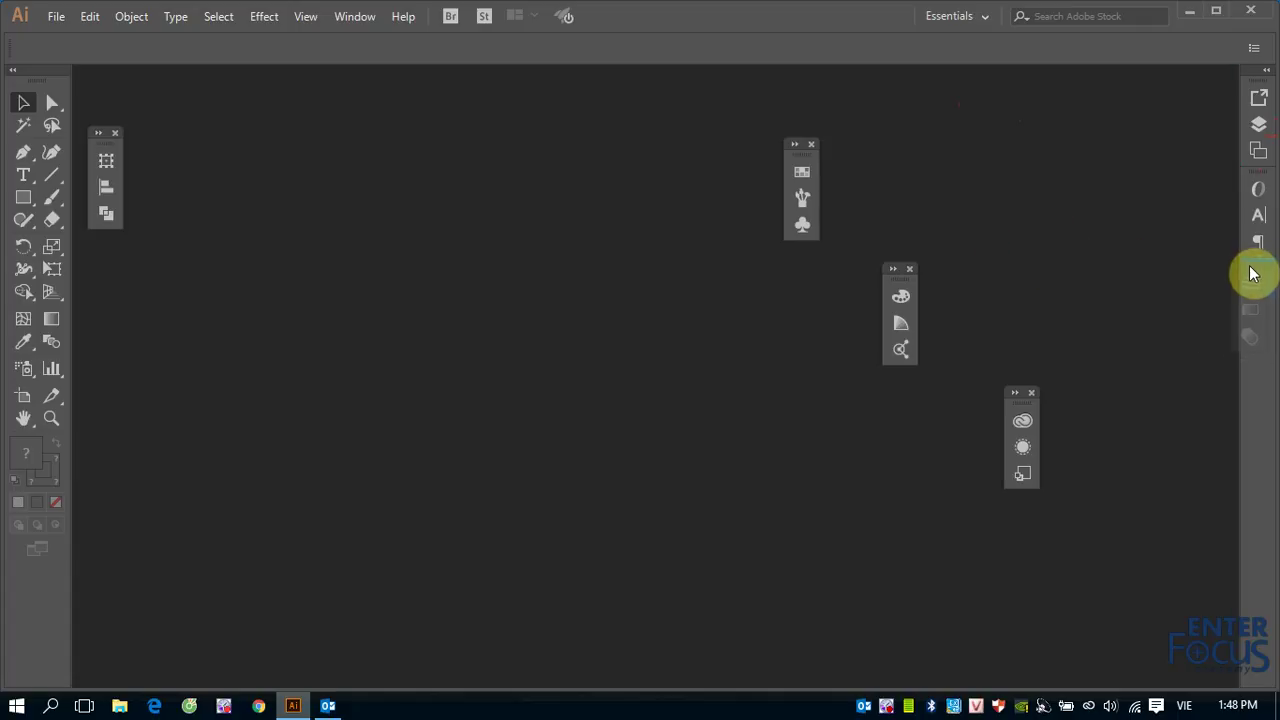
left_click_drag(900, 284, 1221, 157)
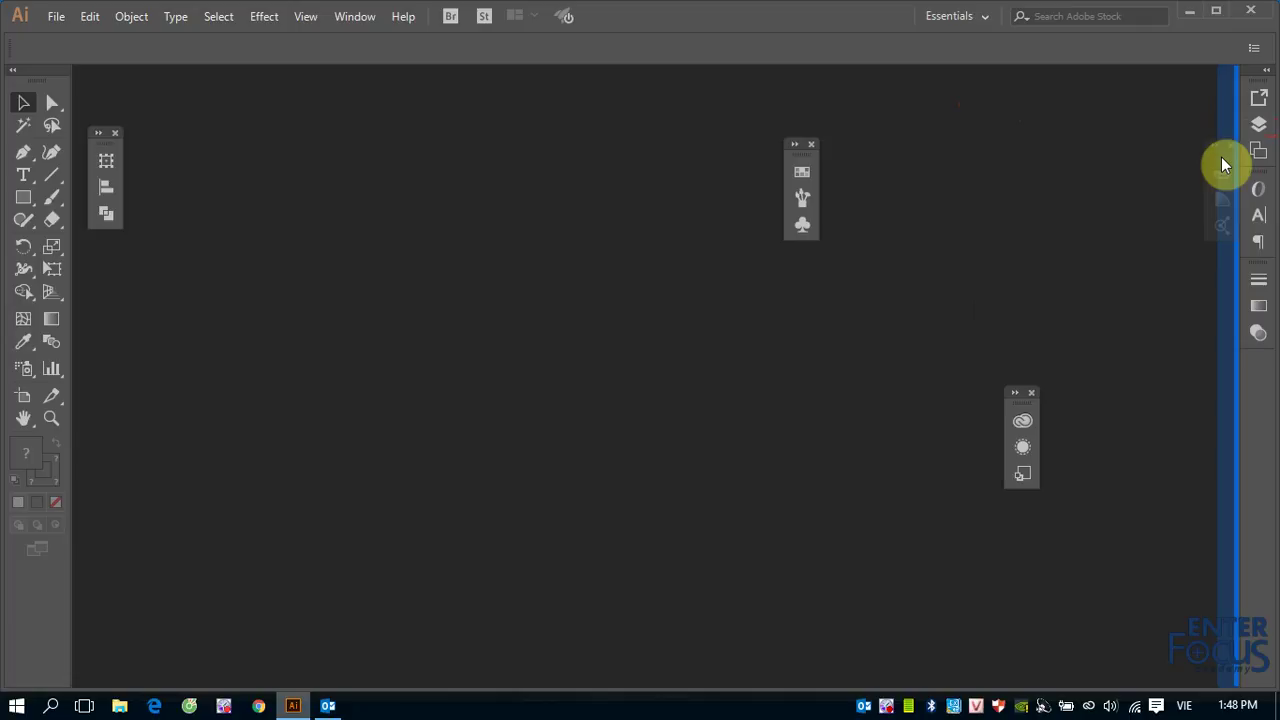
left_click_drag(1221, 157, 1221, 157)
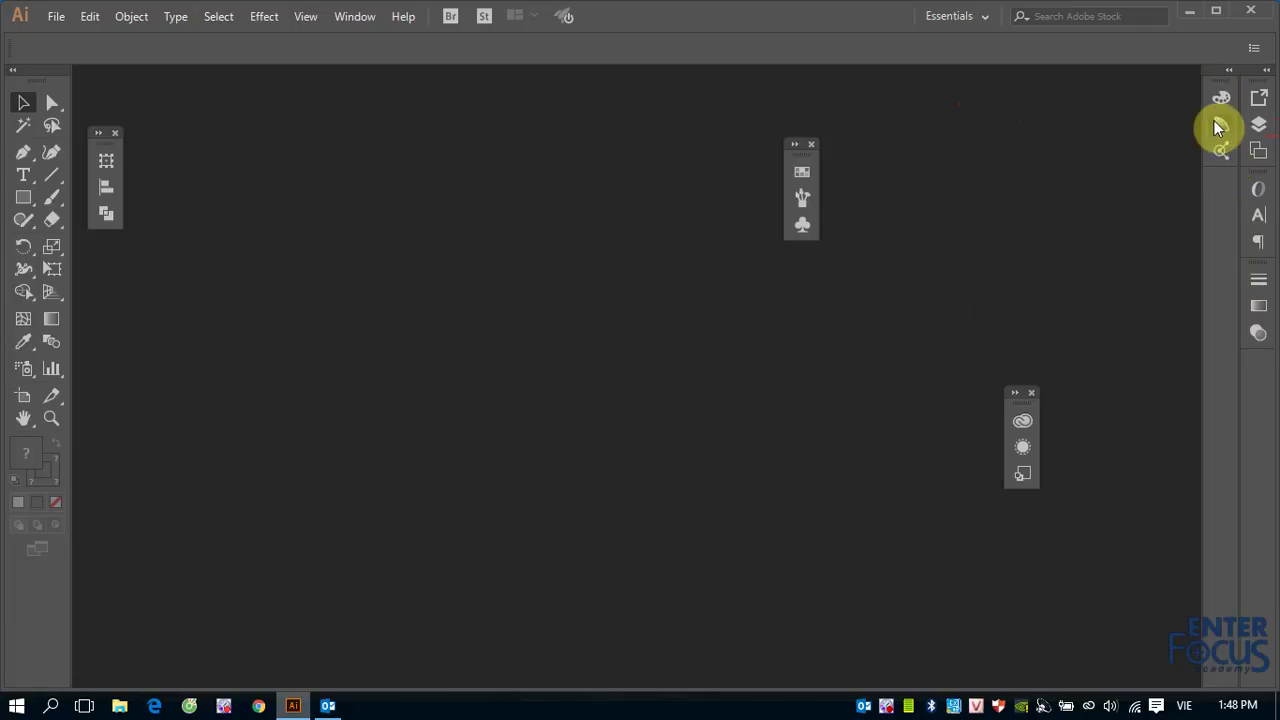
mouse_move(1220, 78)
left_mouse_down()
mouse_move(1240, 388)
mouse_move(1257, 371)
left_mouse_up()
mouse_move(1025, 404)
left_mouse_down()
mouse_move(1230, 462)
mouse_move(1268, 457)
left_mouse_up()
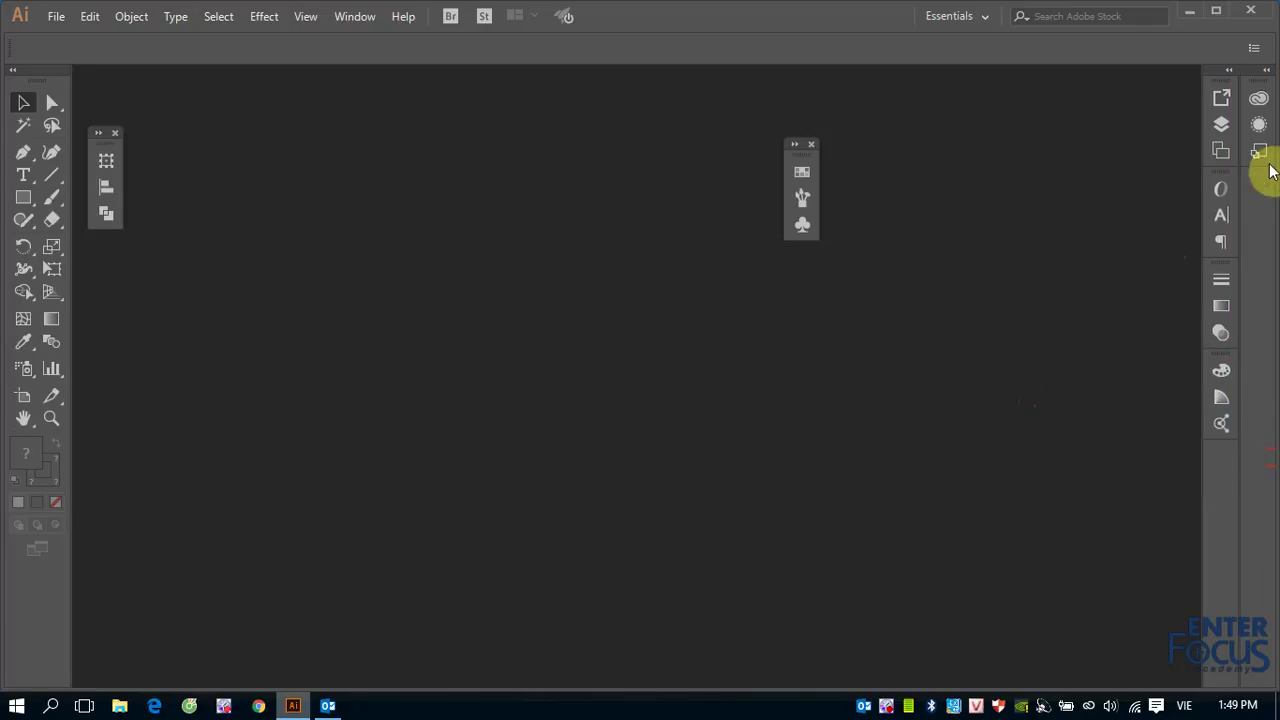
left_click_drag(1259, 86, 1220, 456)
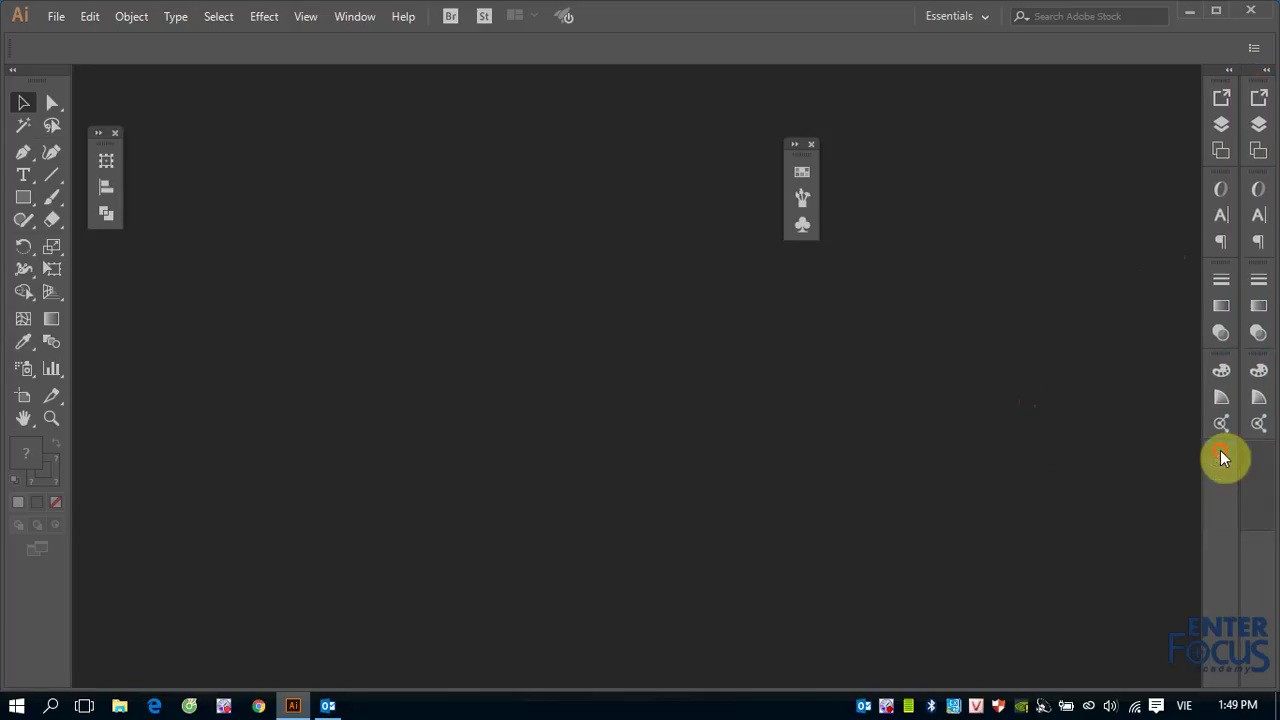
left_click_drag(795, 158, 1250, 562)
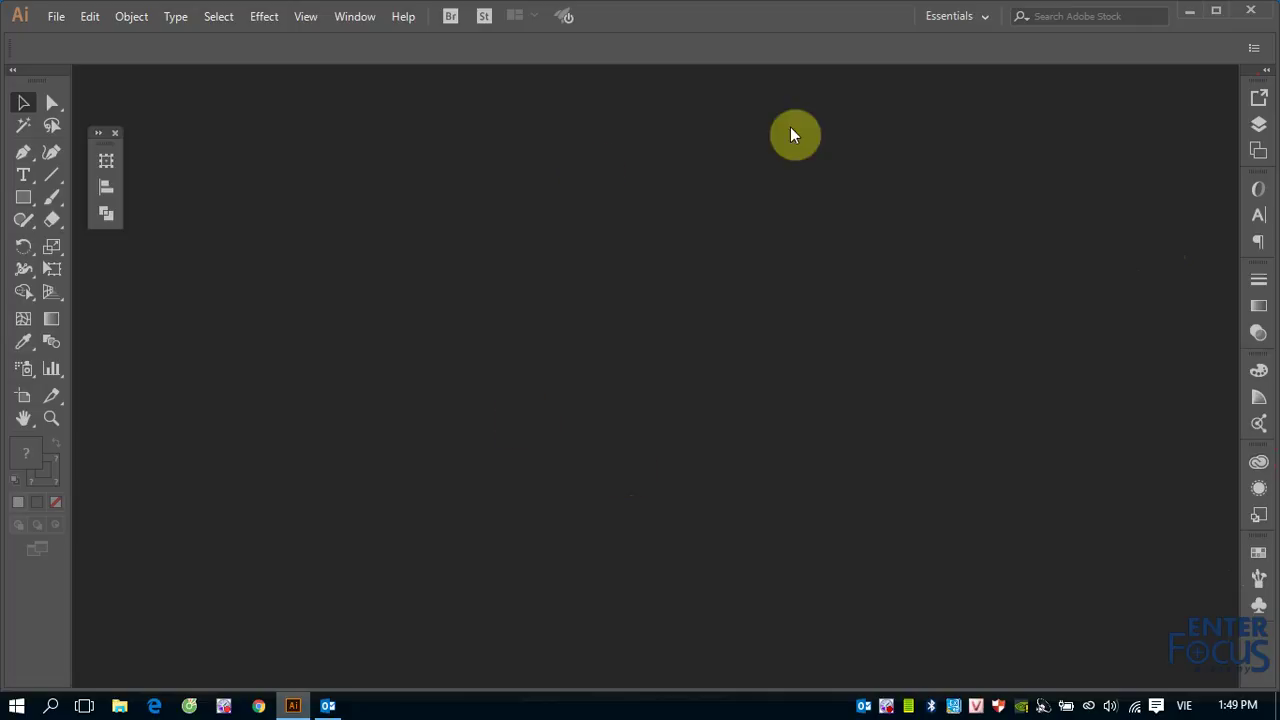
- Save the current panel layout as a new workspace, named with the user's name
left_click(988, 18)
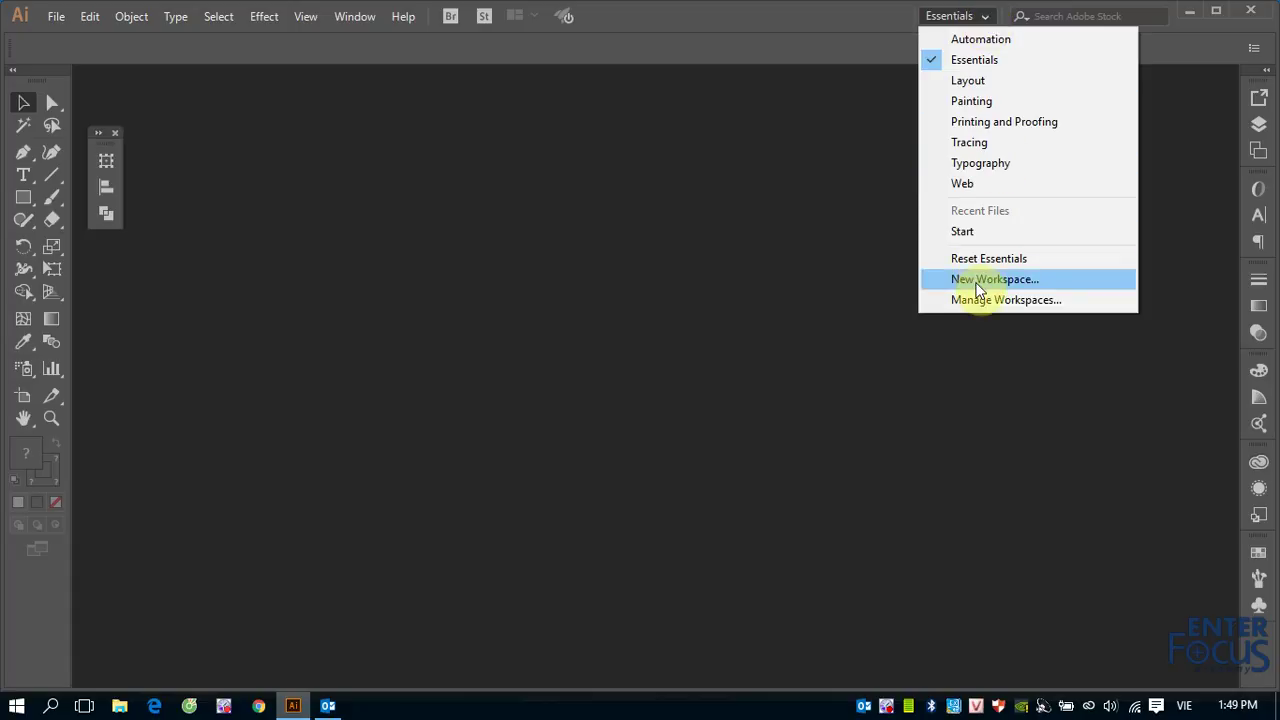
left_click(979, 289)
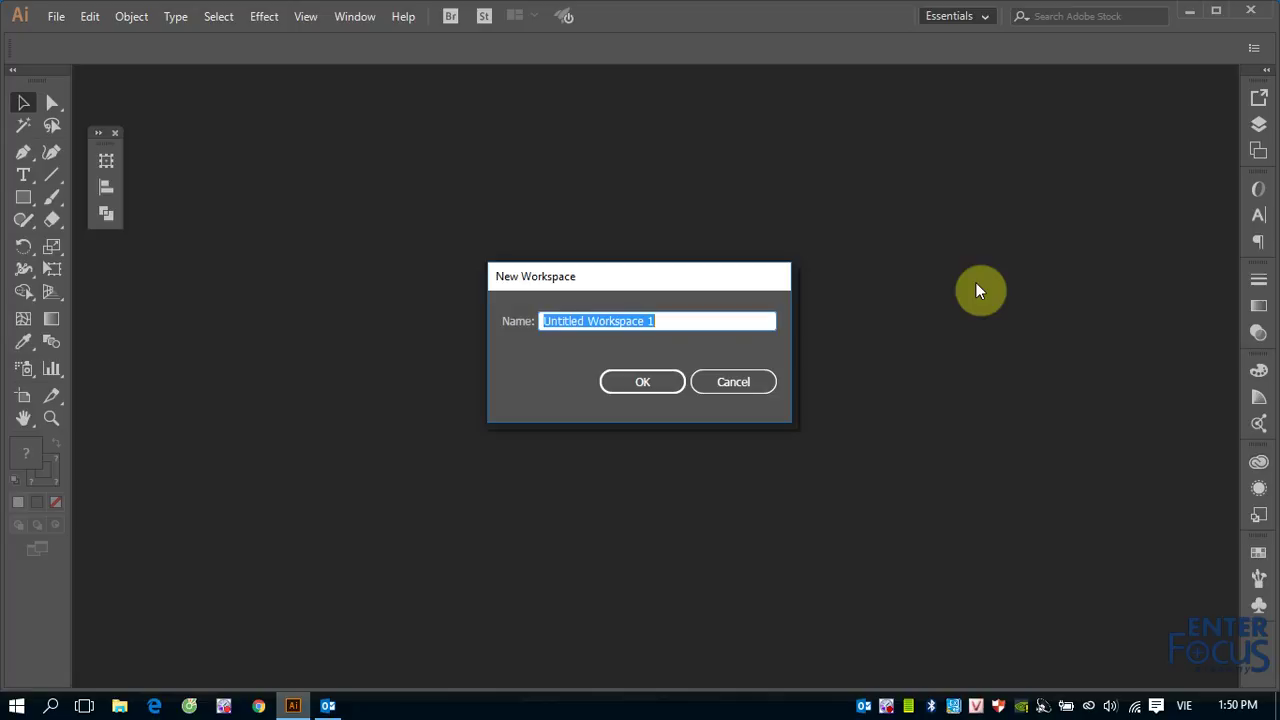
type("Giang")
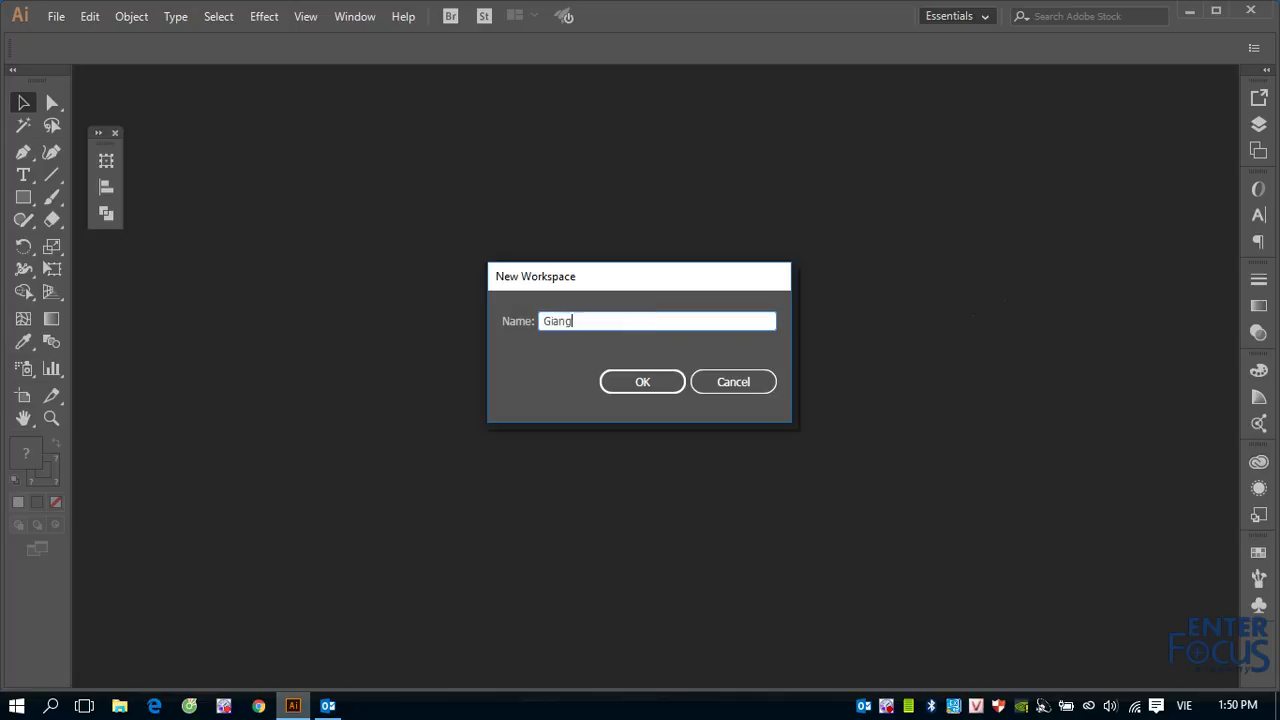
left_click(640, 382)
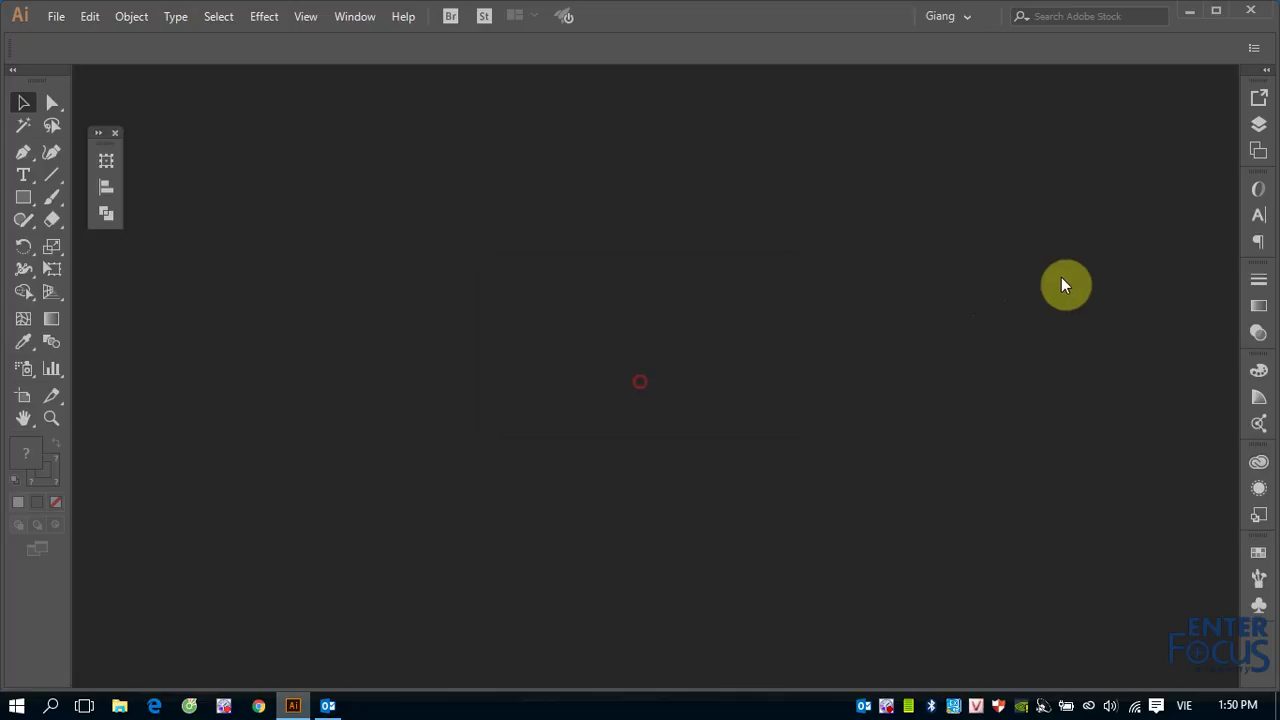
left_click(985, 17)
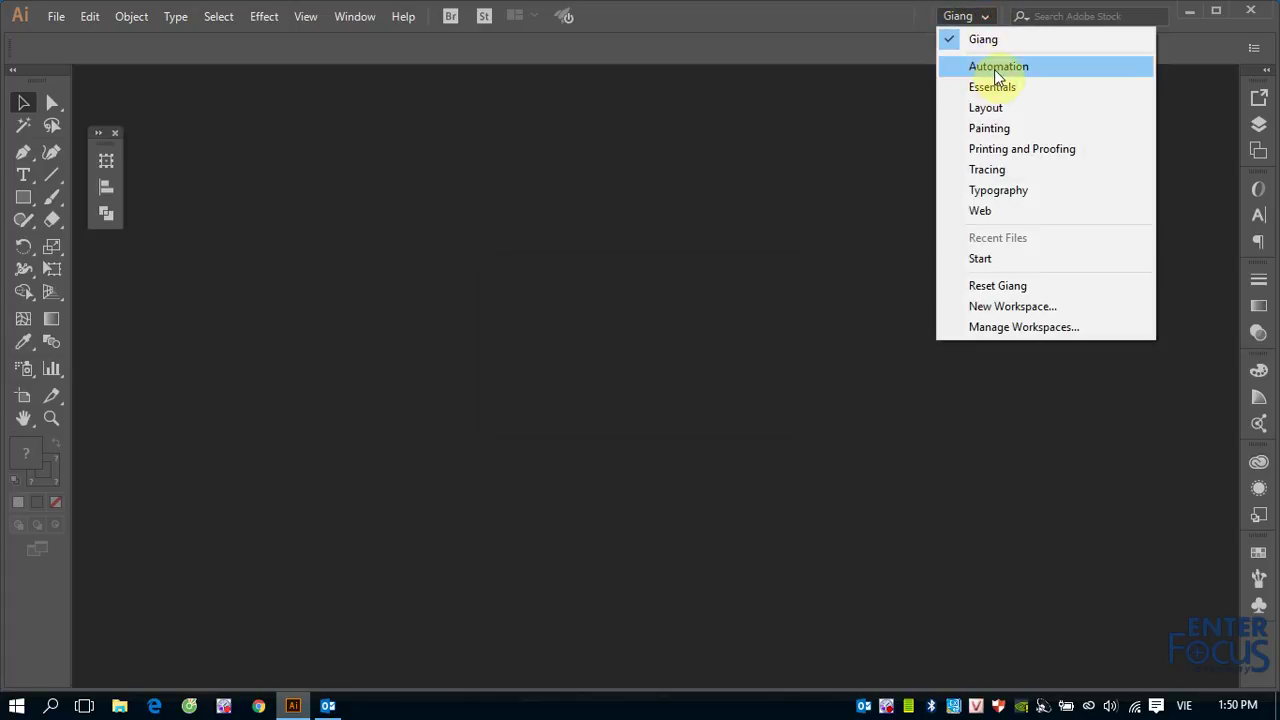
left_click(995, 88)
left_click(986, 19)
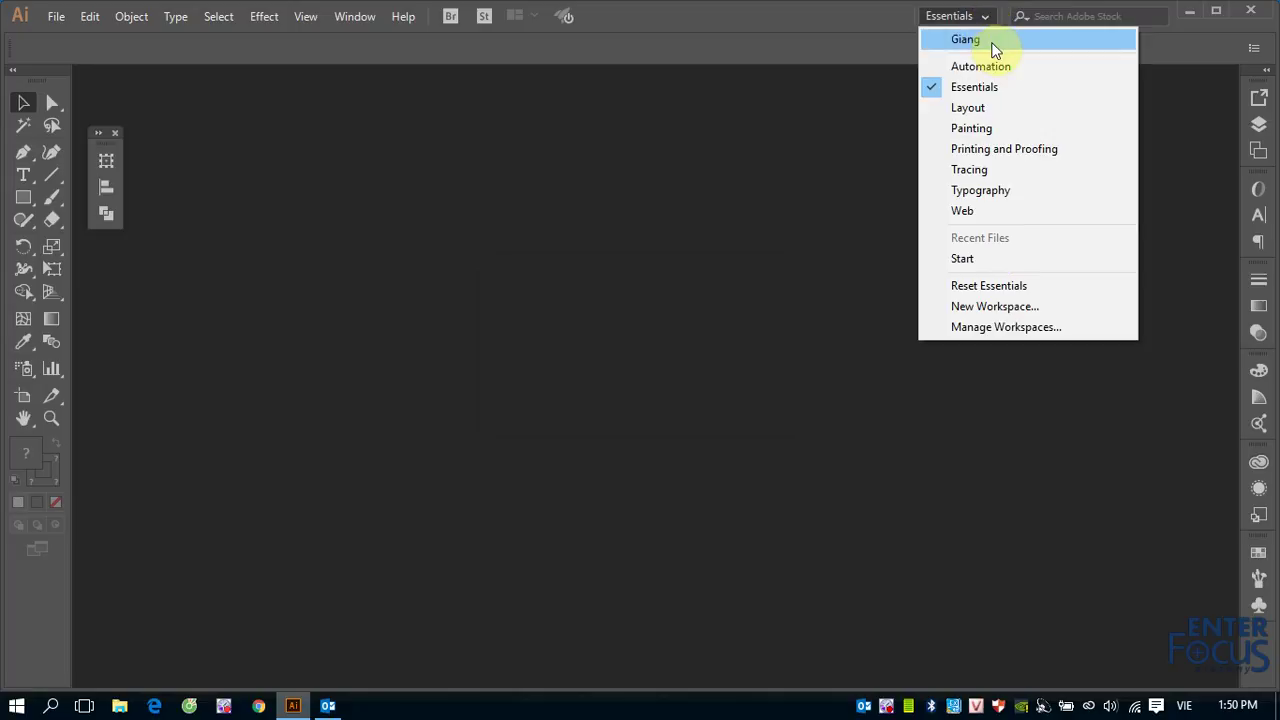
left_click(994, 42)
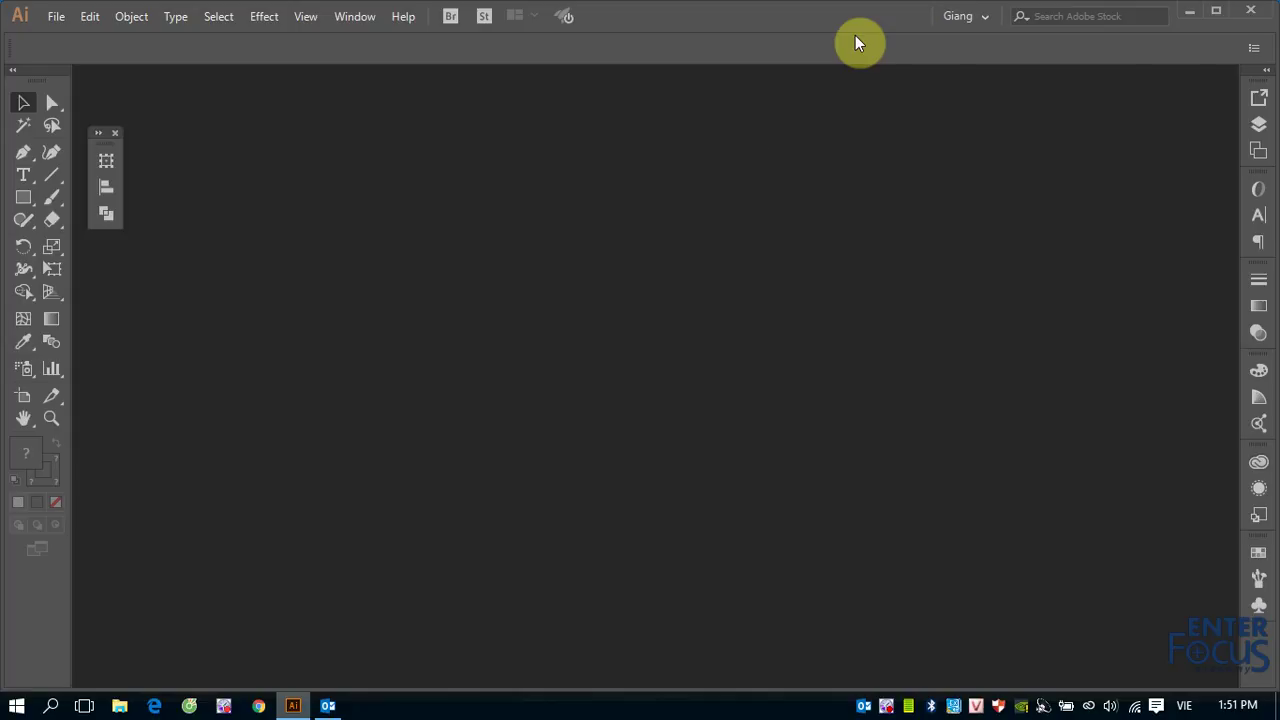
- Open the New Document dialog from the File menu to start a new document
left_click(60, 20)
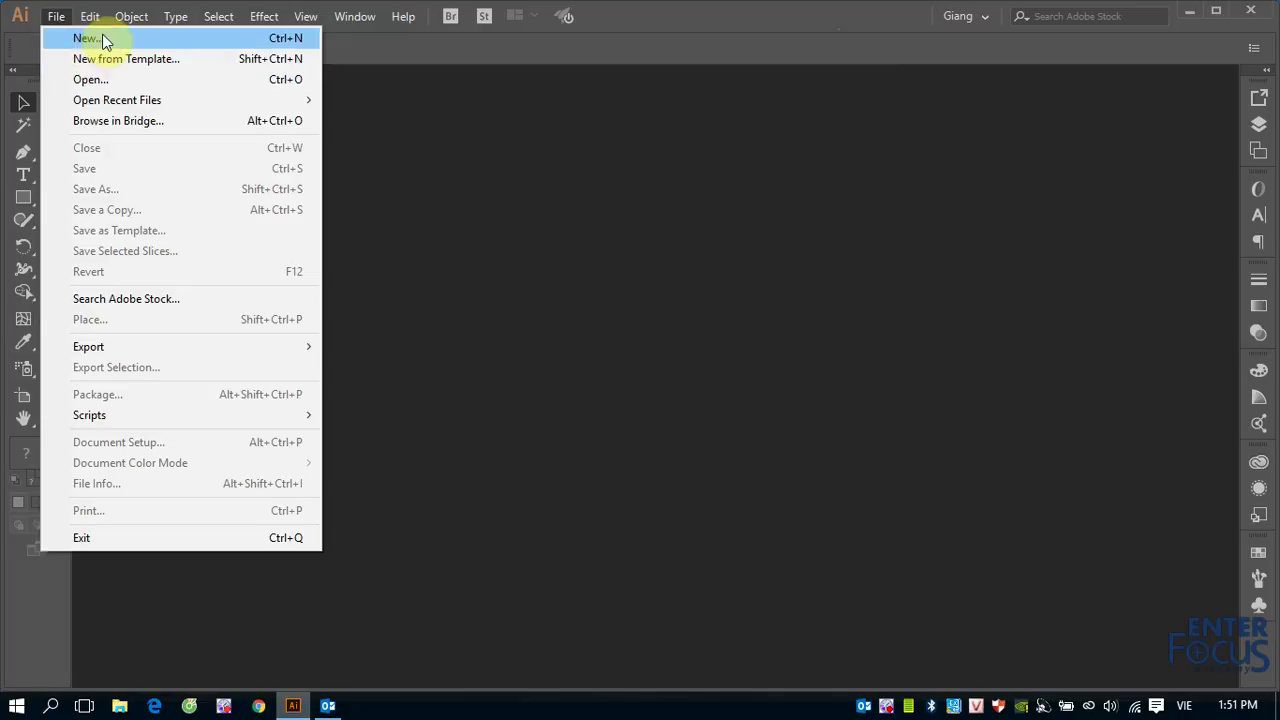
left_click(104, 40)
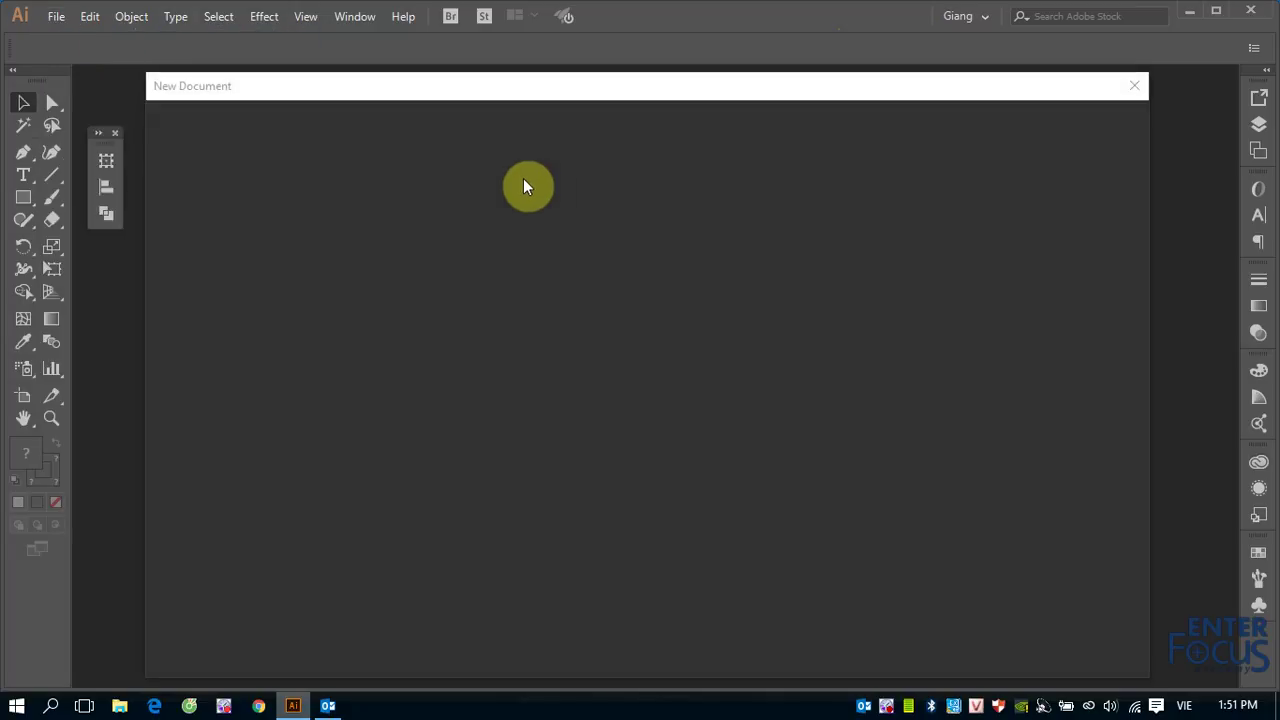
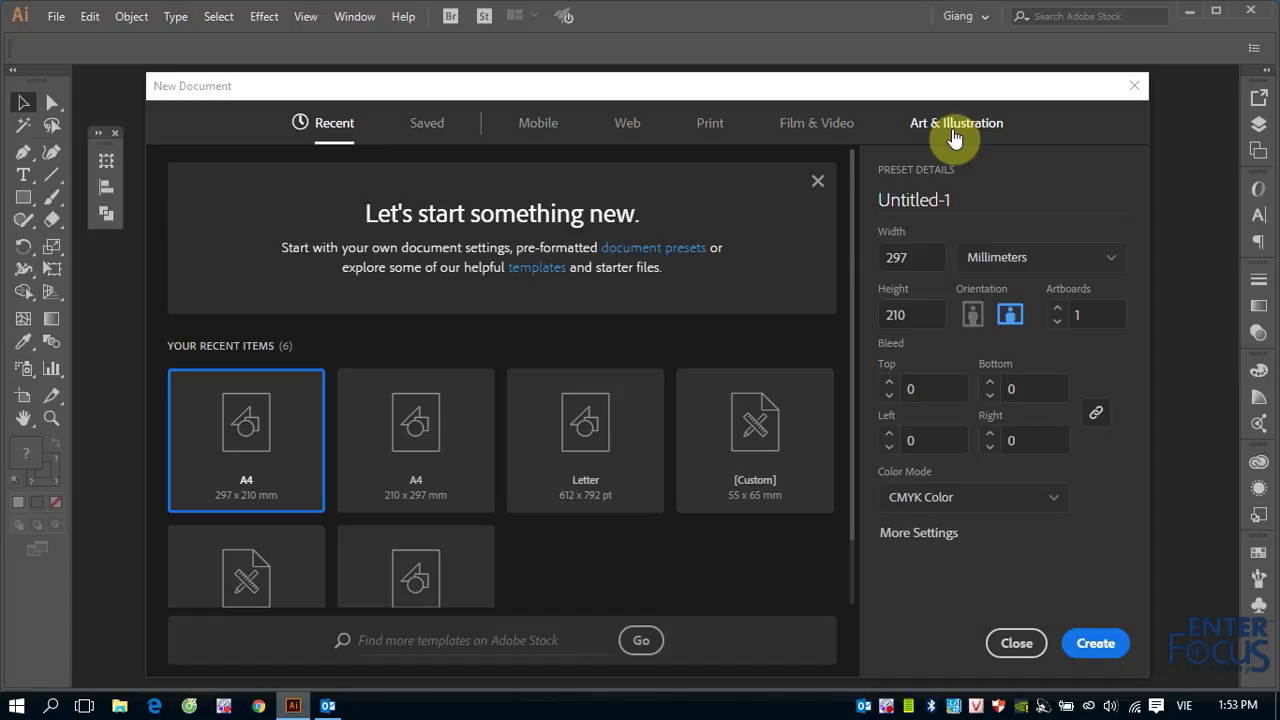
- Show every blank Print preset in the New Document dialog, including A3, B4 and B5
left_click(706, 138)
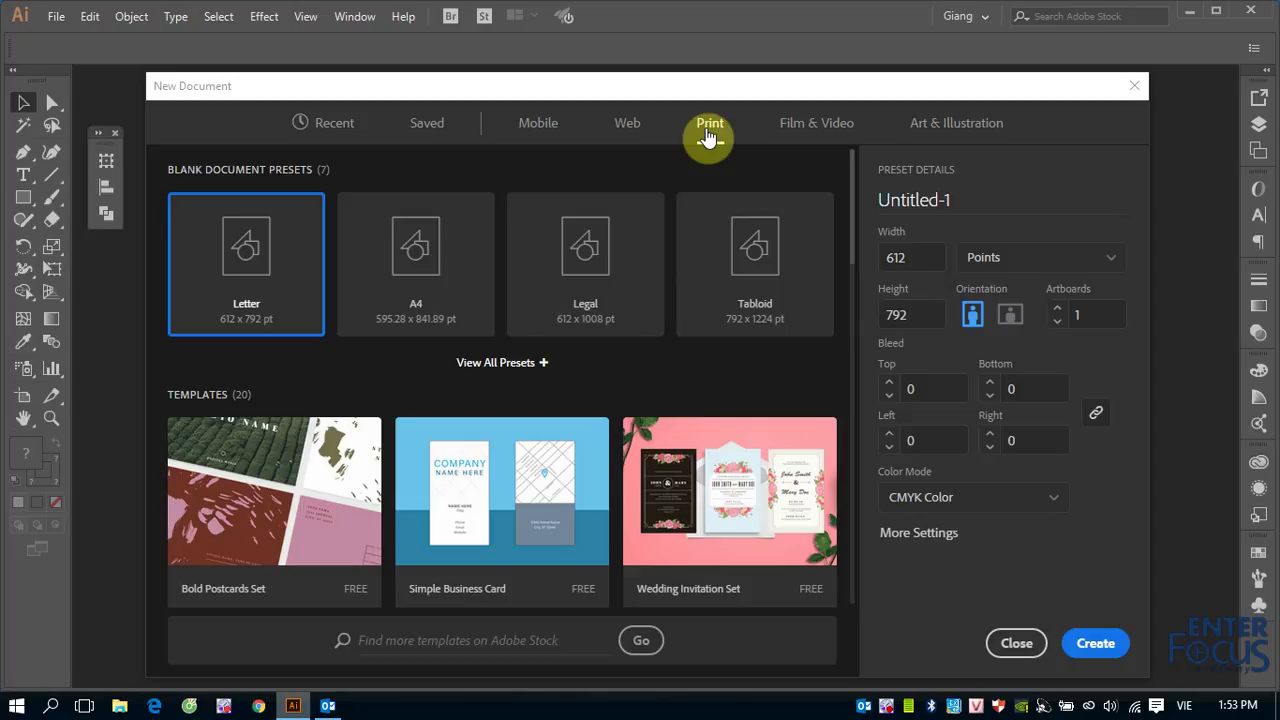
left_click(520, 363)
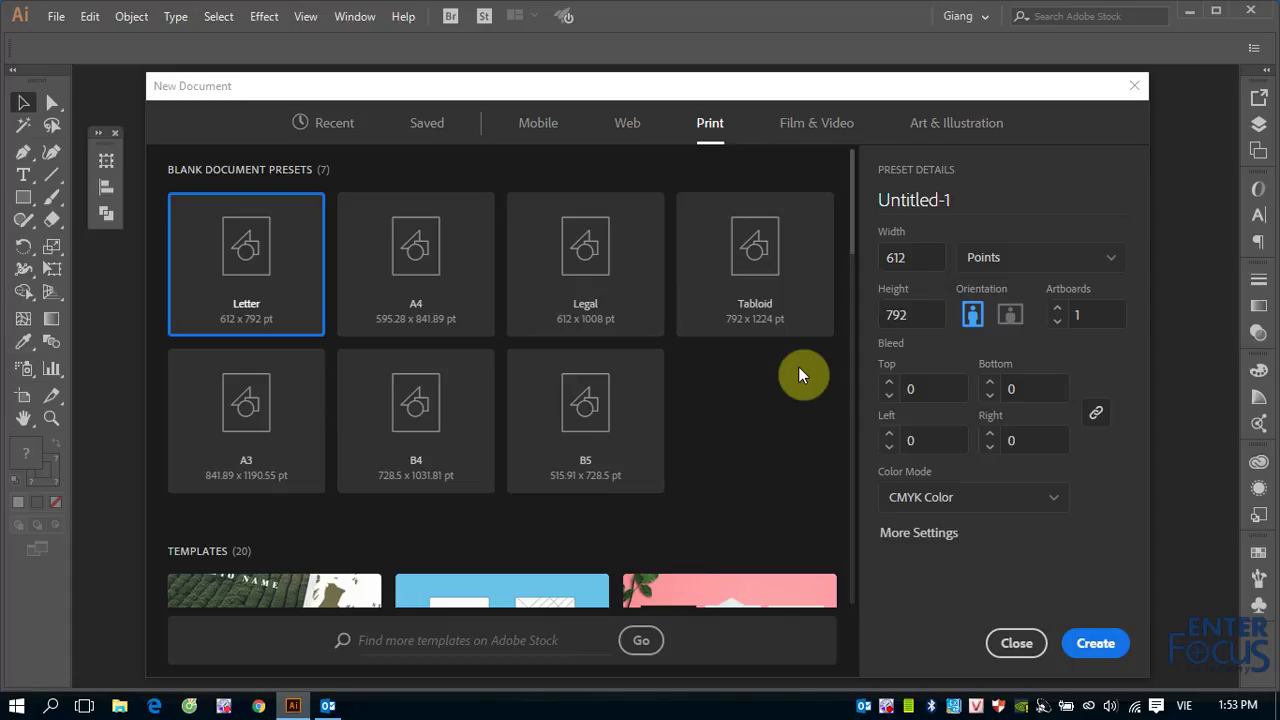
- Choose the A4 preset in Millimeters, portrait orientation, giving 210 × 297
left_click(424, 288)
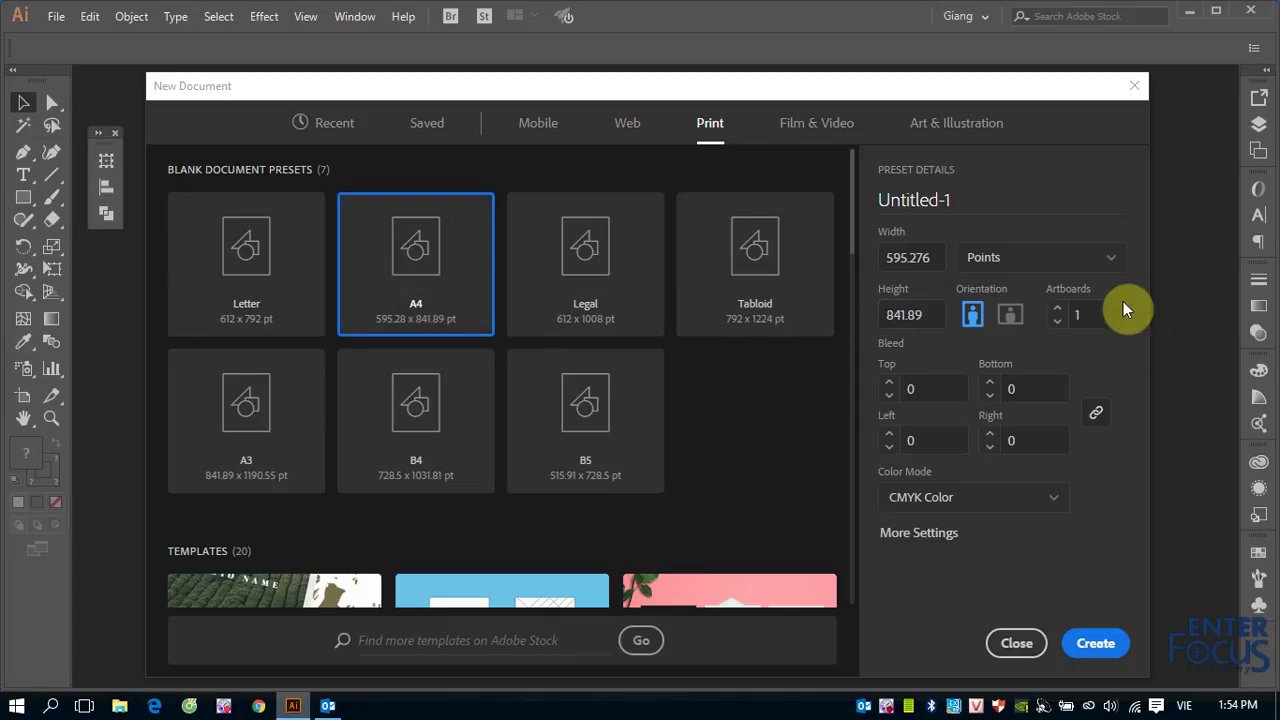
left_click(1120, 262)
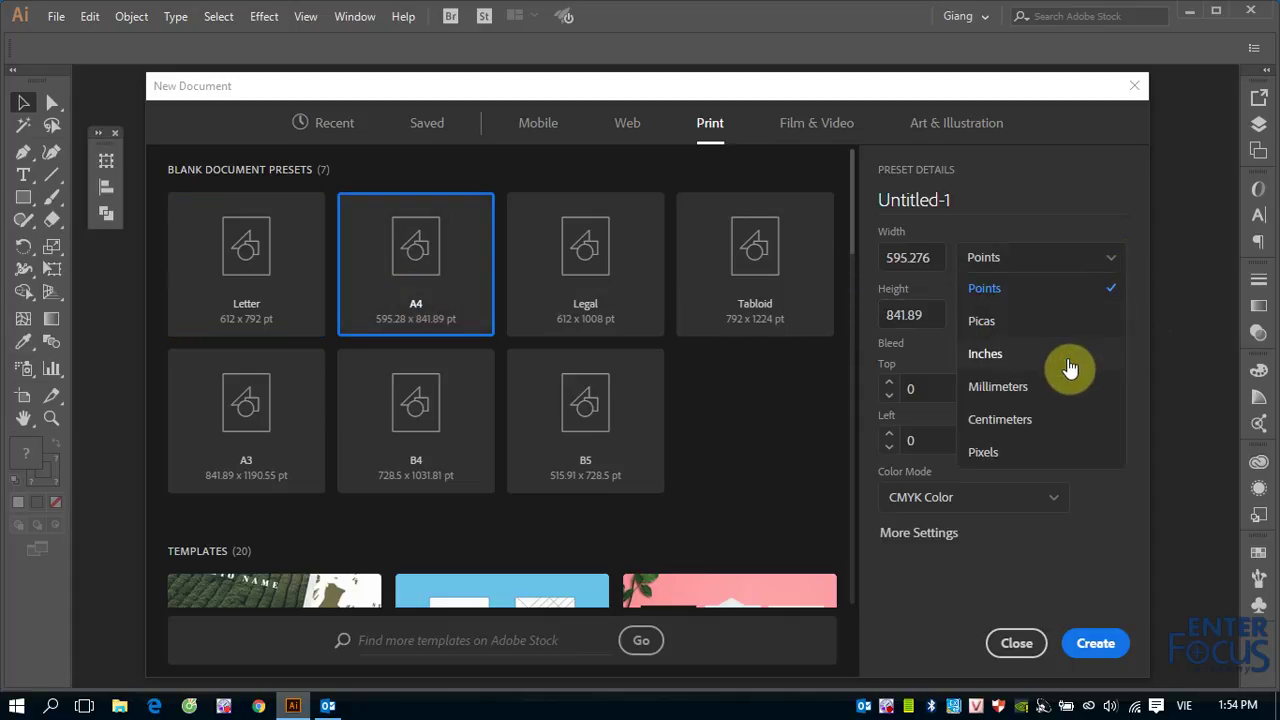
left_click(1047, 386)
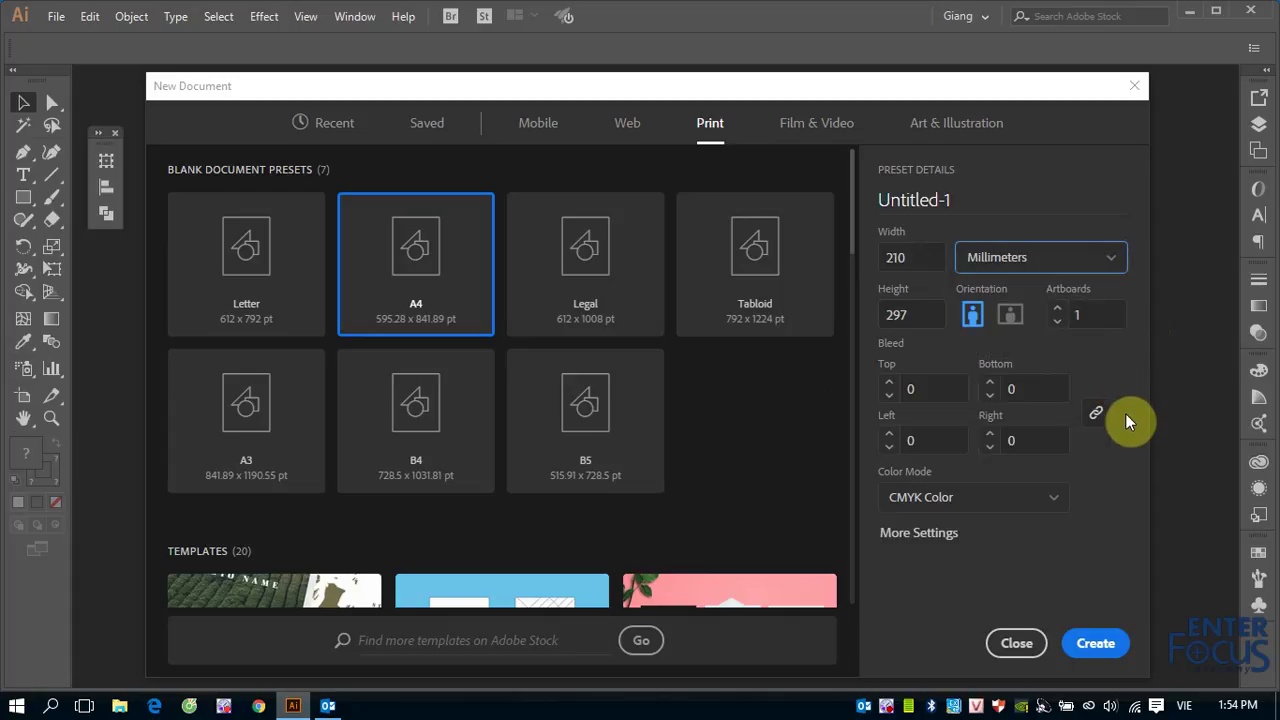
left_click(980, 320)
left_click(903, 258)
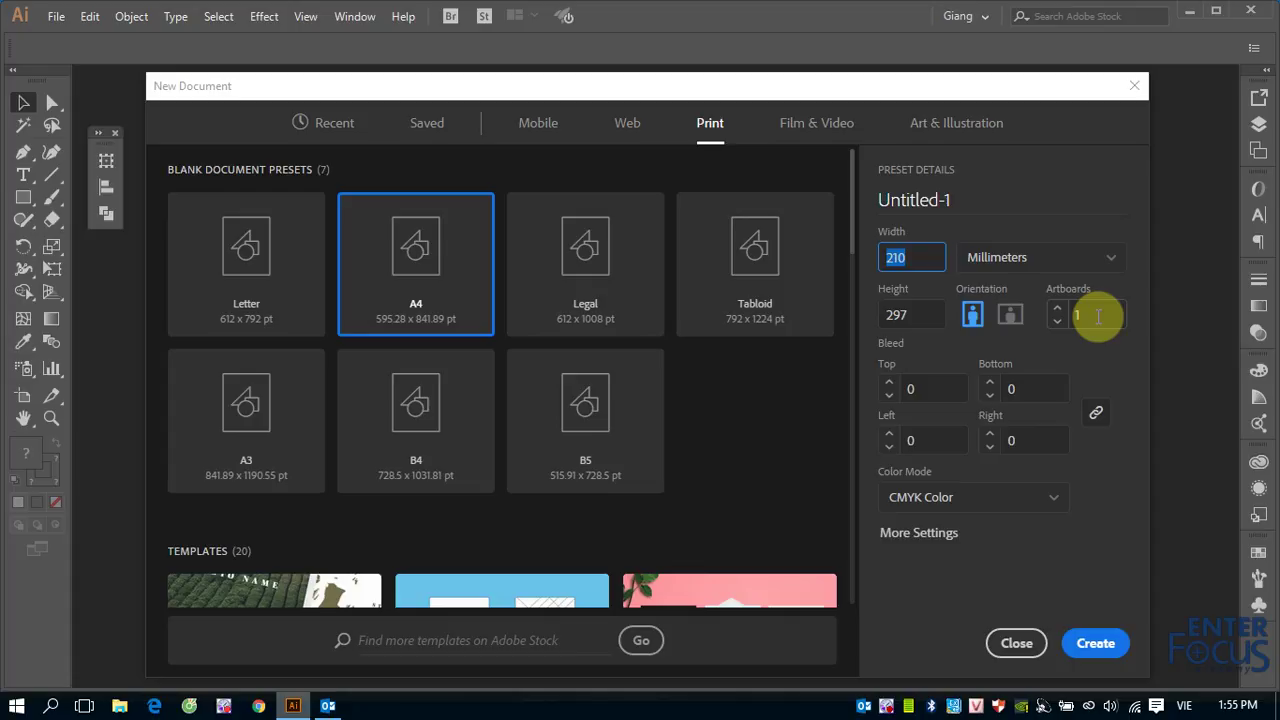
- Toggle the bleed link, then browse the Web presets, starting at Common 1366 × 768 px
left_click(1094, 412)
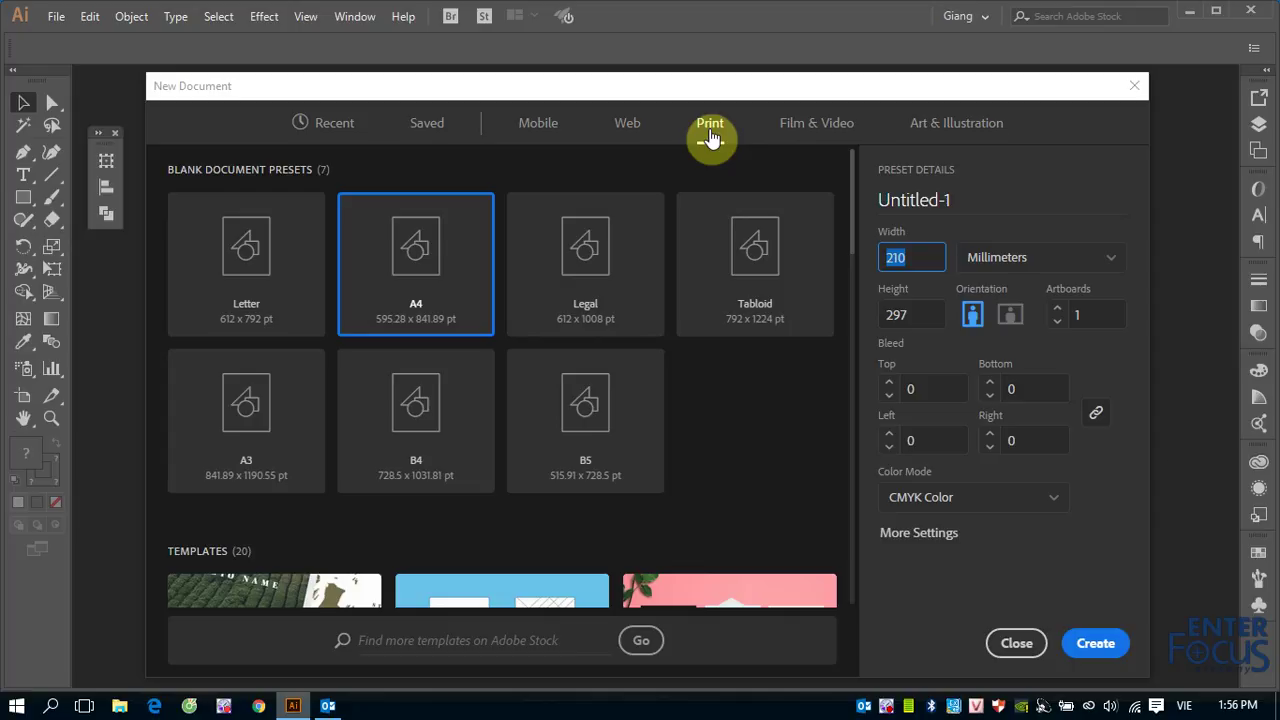
left_click(627, 125)
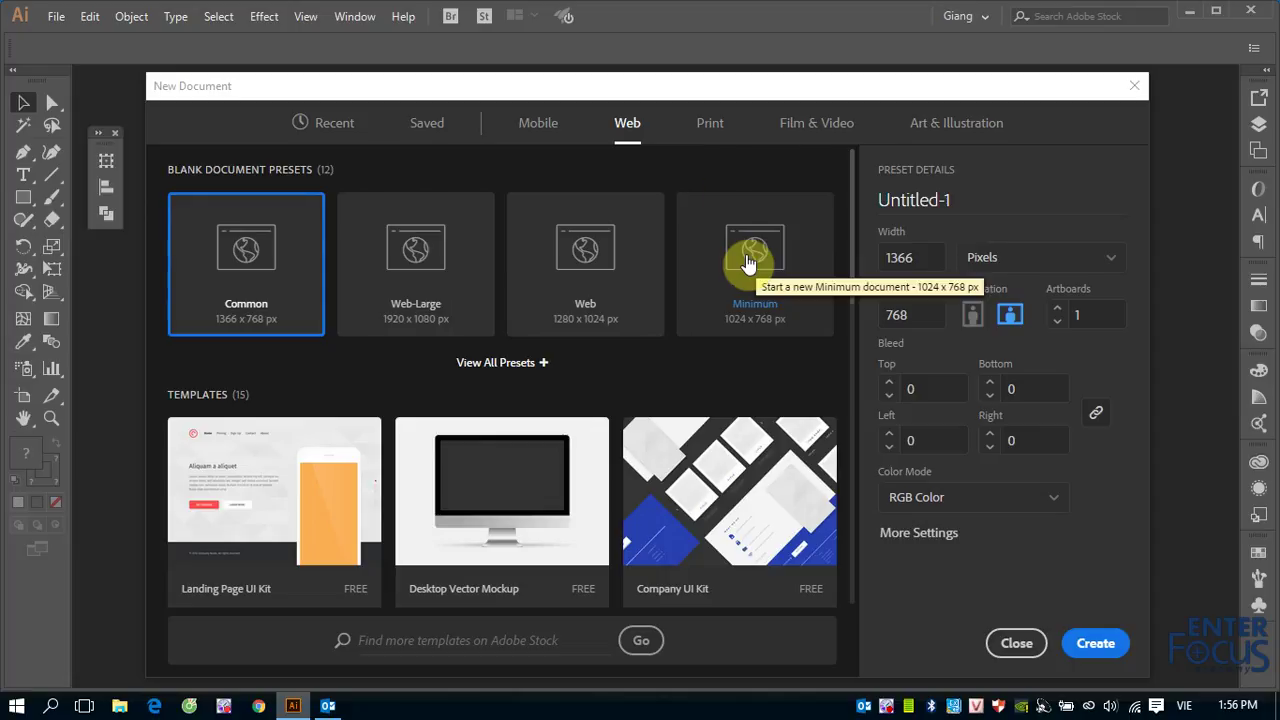
- Return to the Print presets and create the blank portrait document Untitled-1
left_click(708, 128)
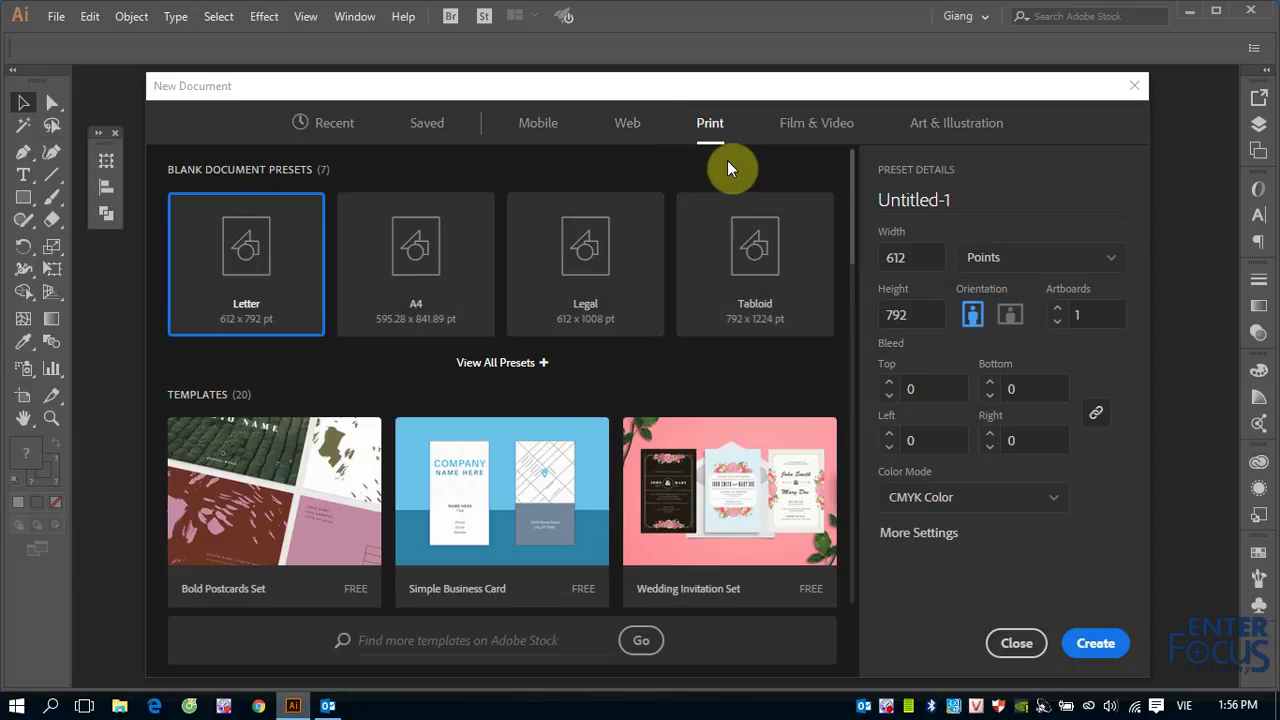
left_click(1097, 643)
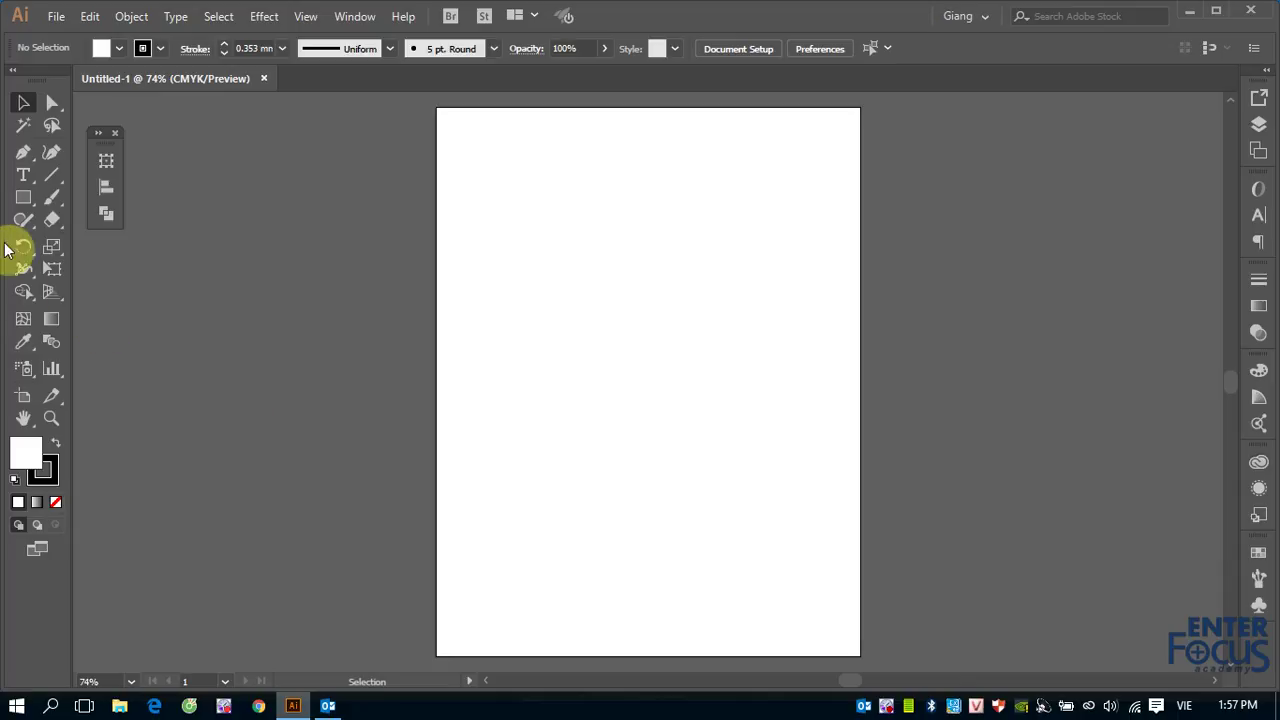
- Draw a rectangle near the top of the page and fill it red from Swatches
left_click(23, 197)
left_click_drag(517, 166, 648, 277)
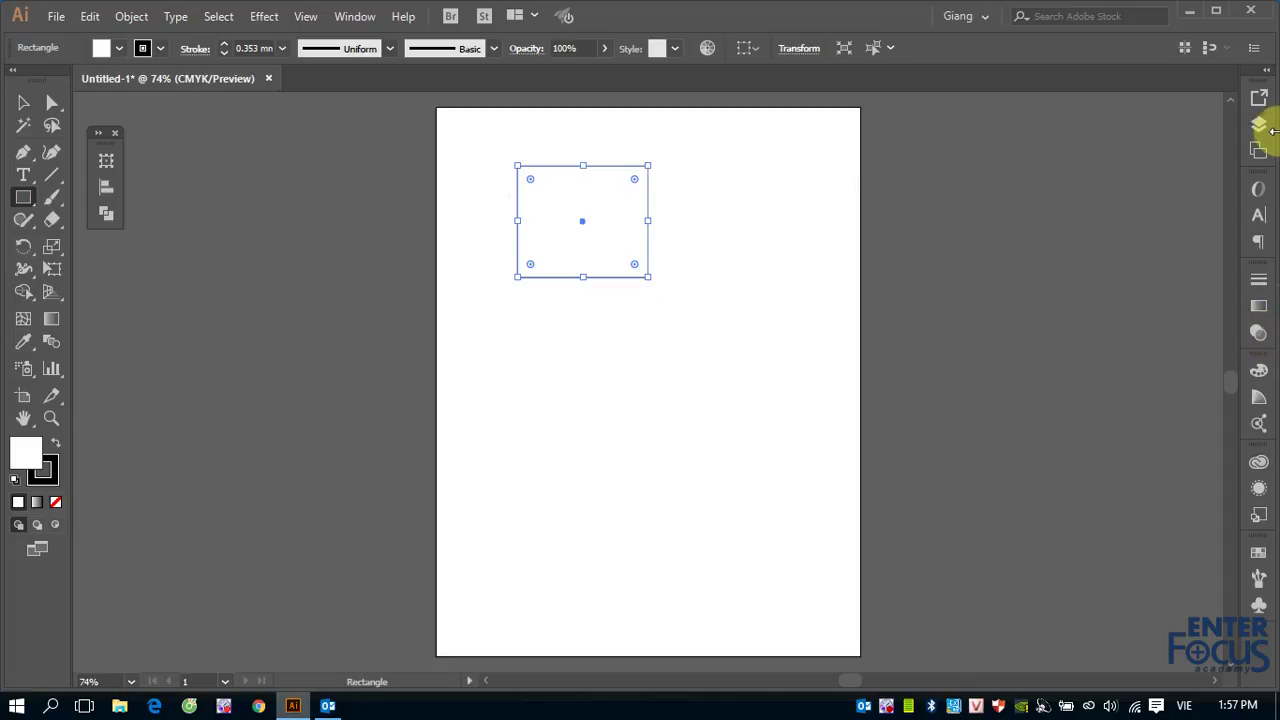
left_click(1259, 552)
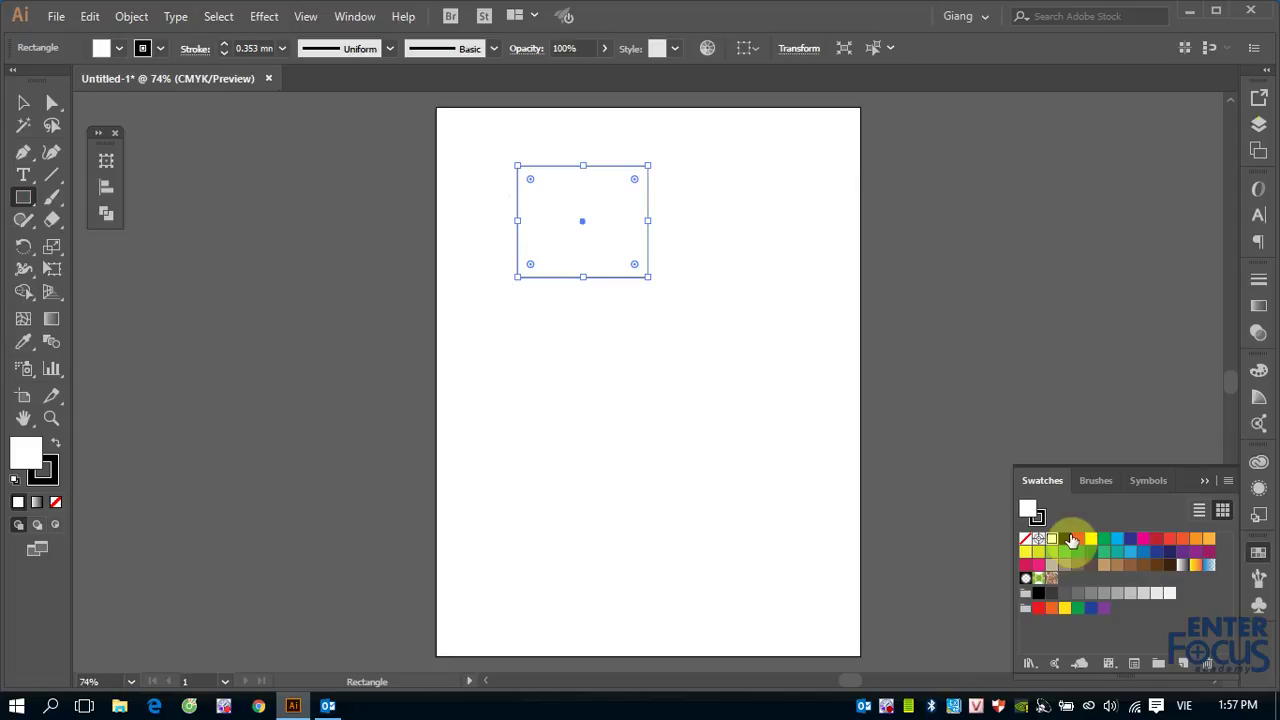
left_click(1077, 539)
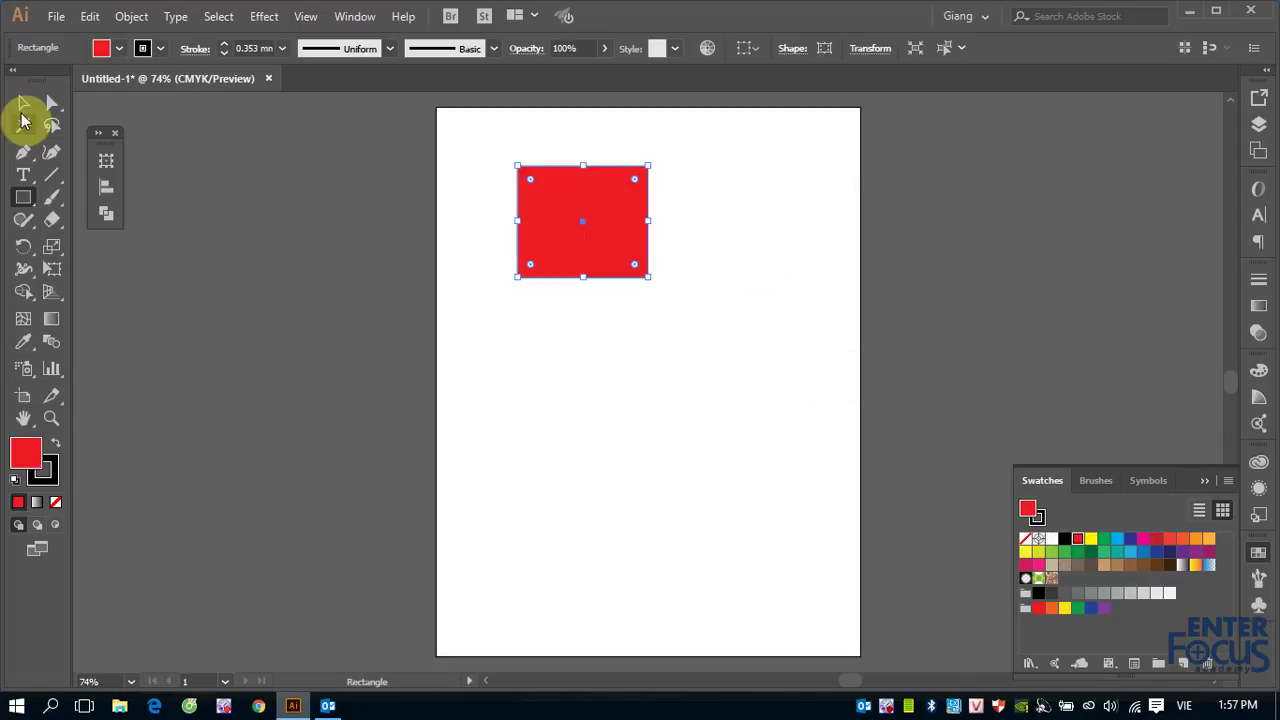
- Alt-drag two copies of the red rectangle: one on the page edge, one off-page lower left
left_click(23, 108)
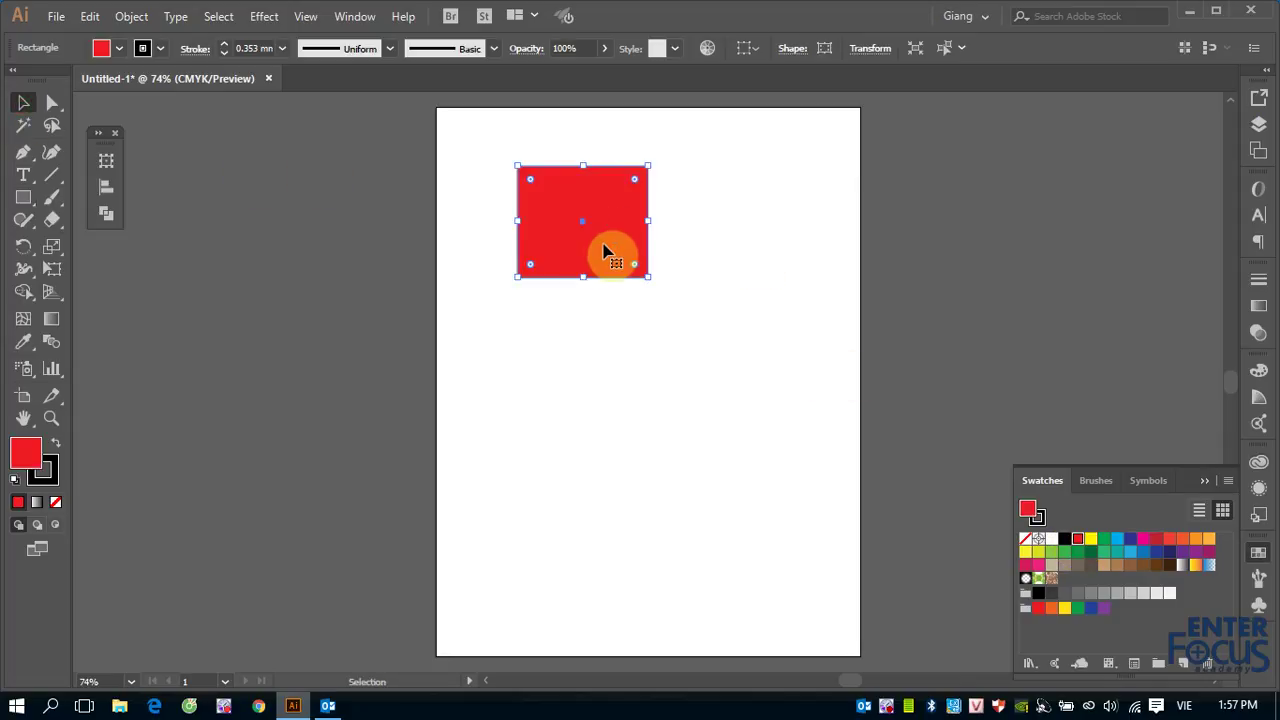
left_click_drag(604, 250, 435, 358, "alt")
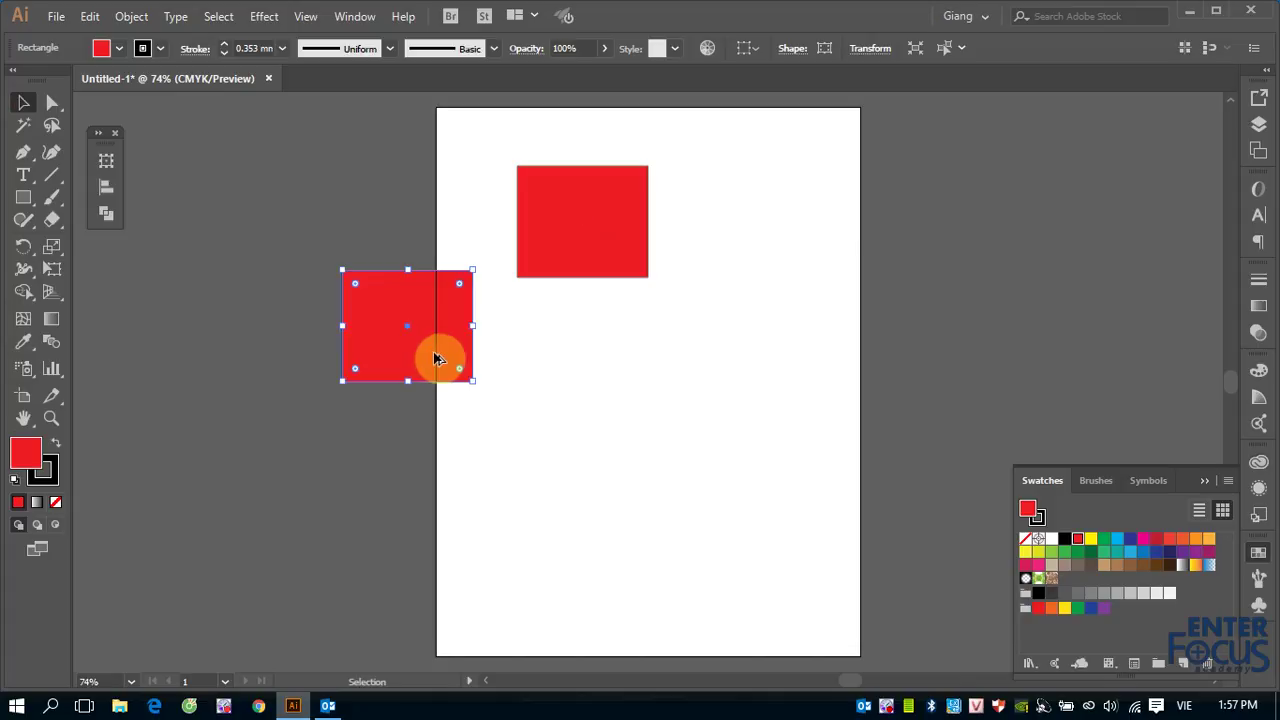
left_click_drag(435, 358, 252, 470, "alt")
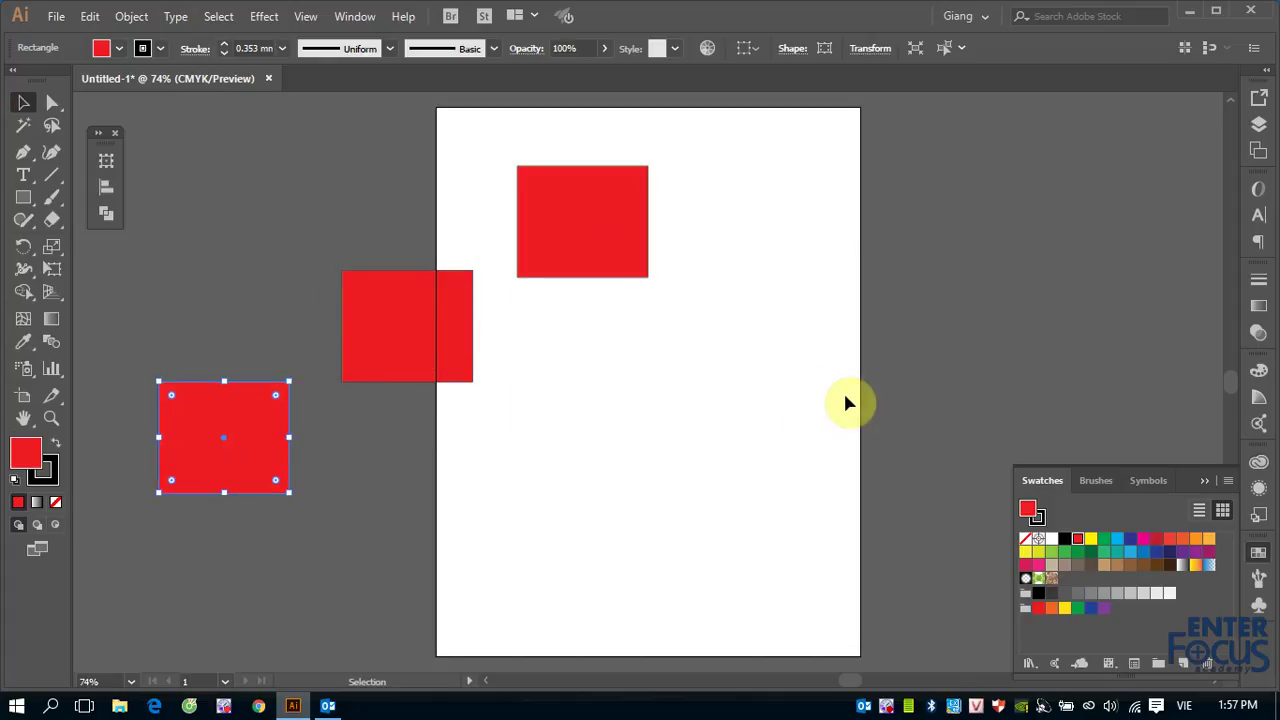
left_click(1020, 347)
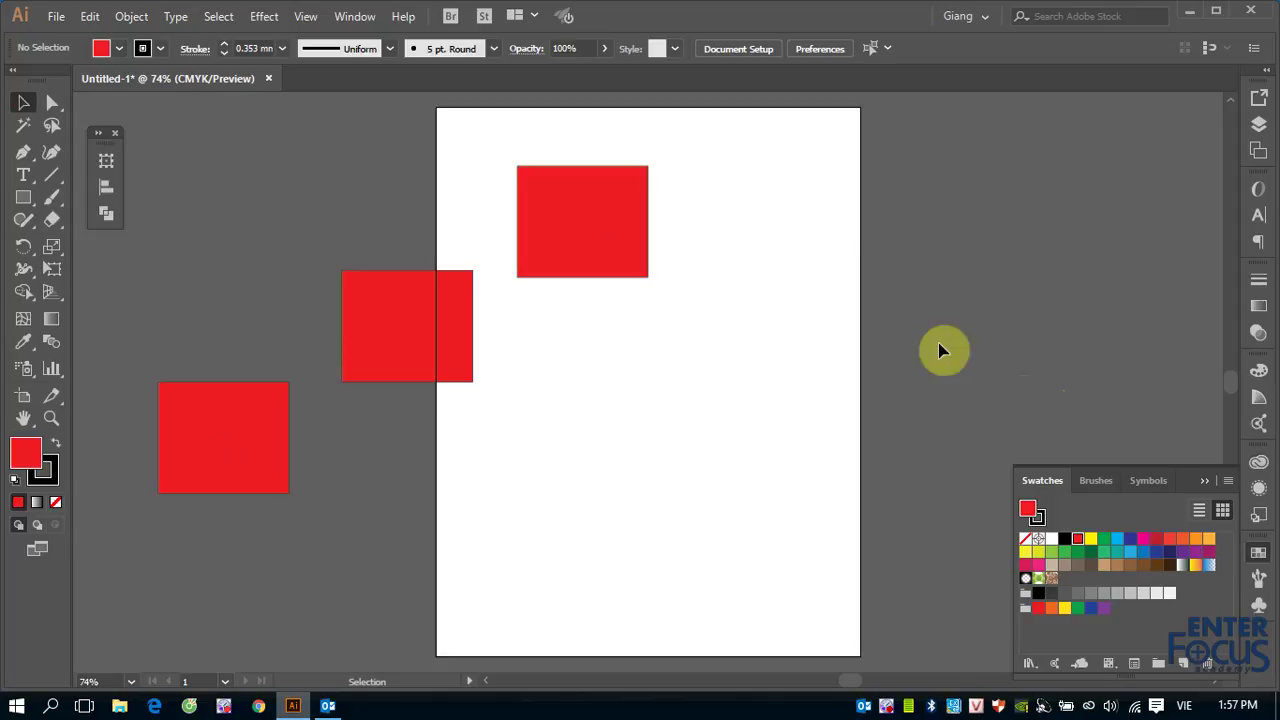
left_click(623, 217)
left_click(370, 308)
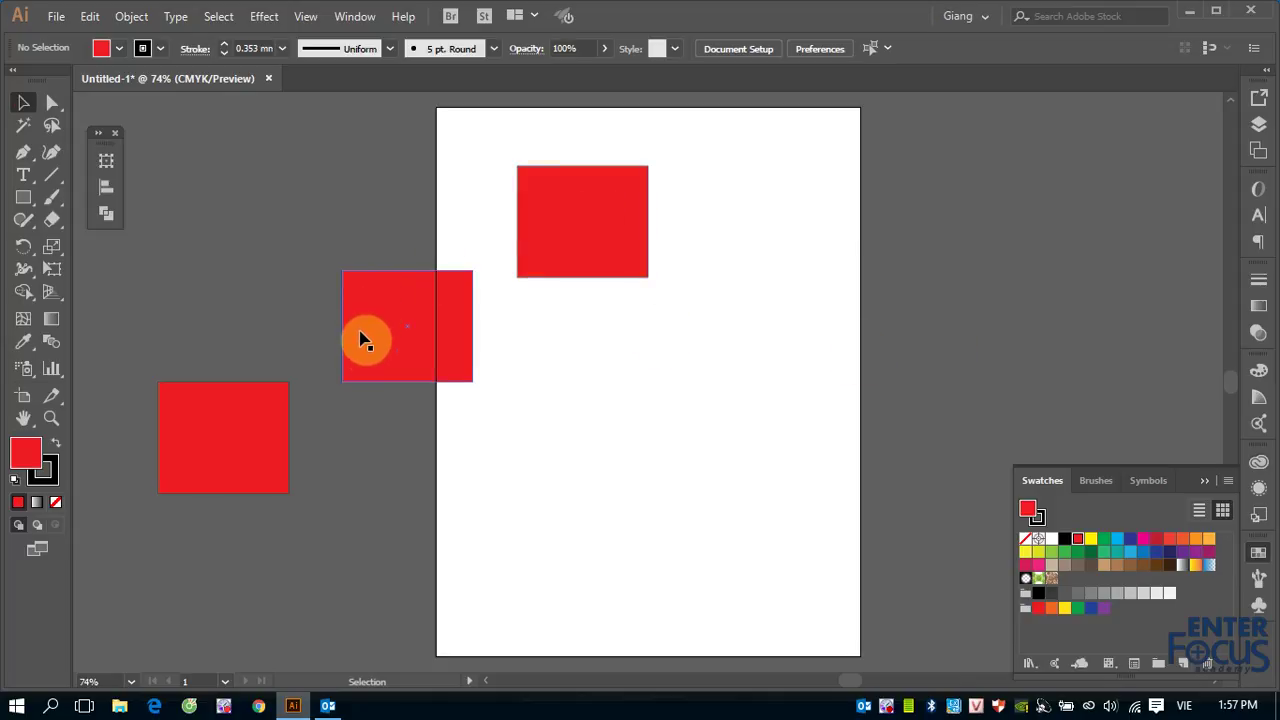
left_click(210, 450)
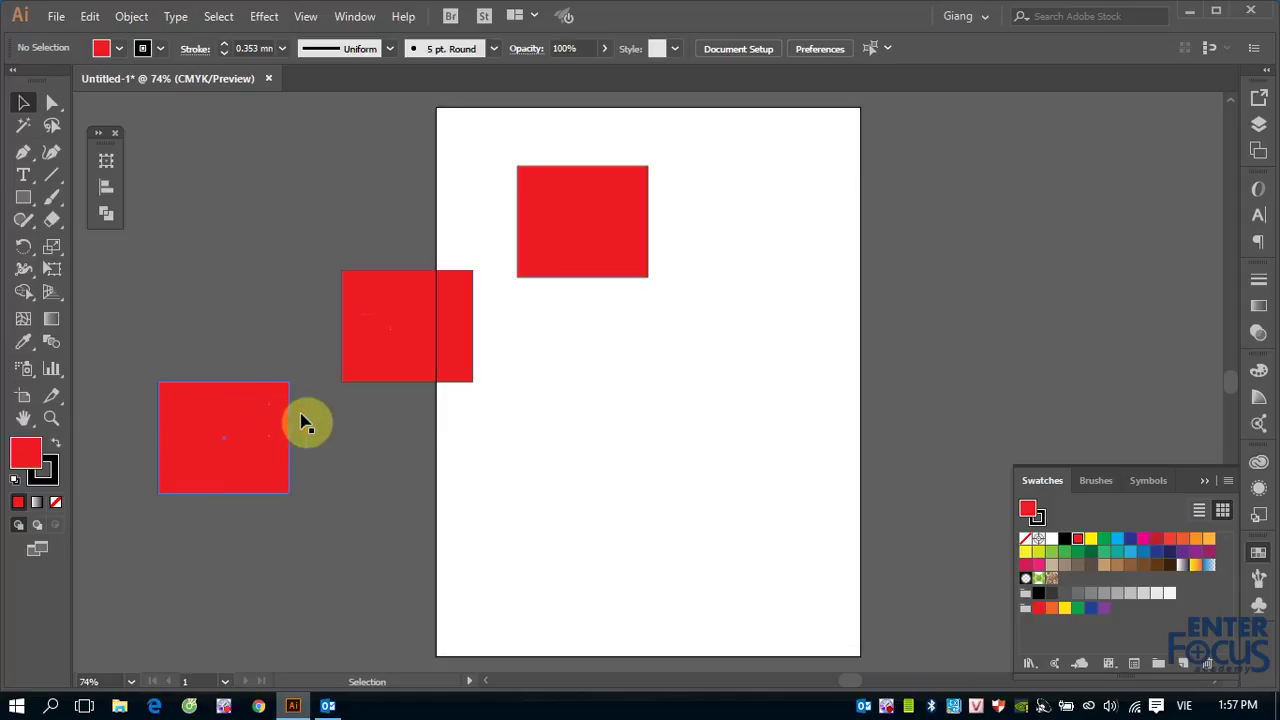
left_click(397, 318)
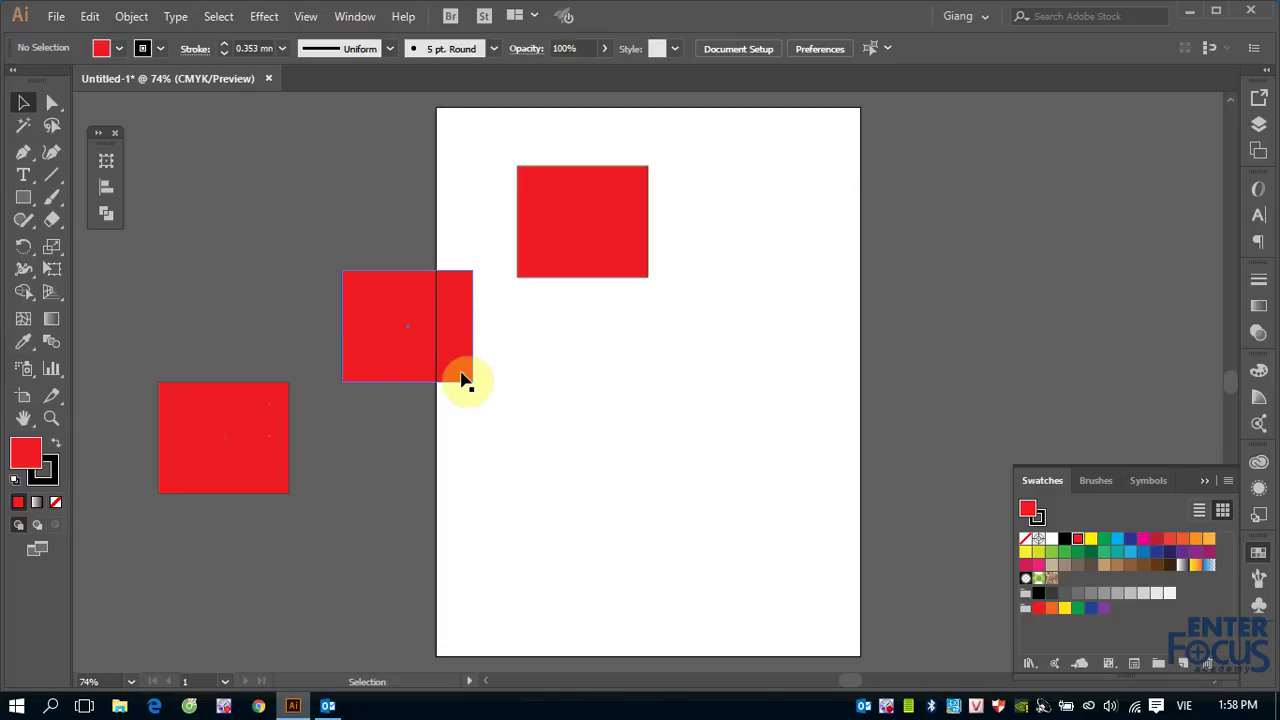
left_click(557, 215)
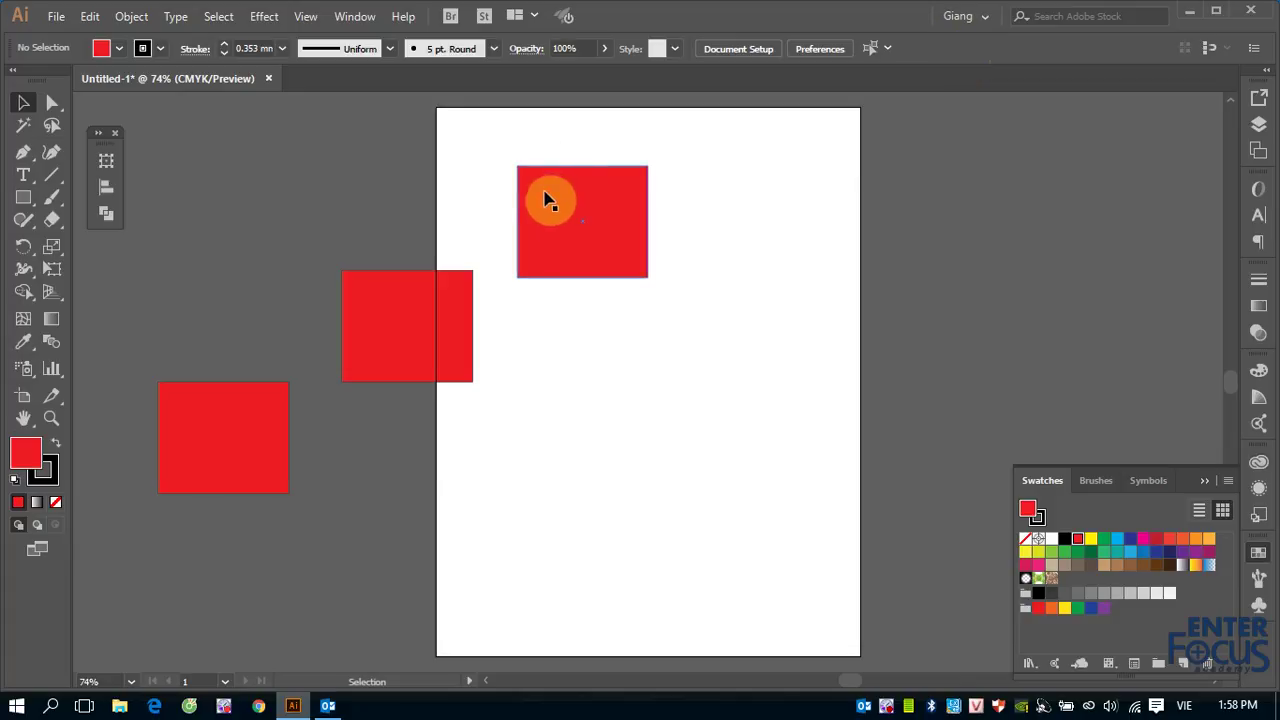
left_click(545, 195)
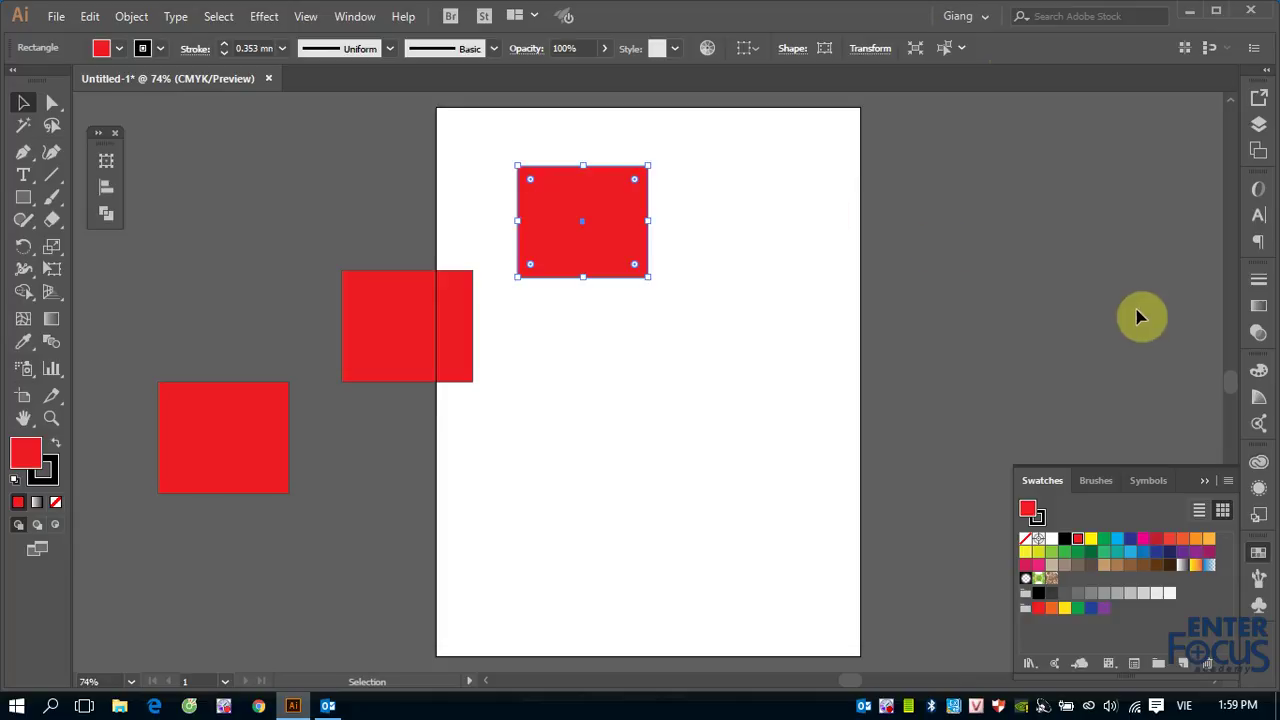
- Collapse the floating Swatches panel back into the right-hand dock
left_click(1205, 481)
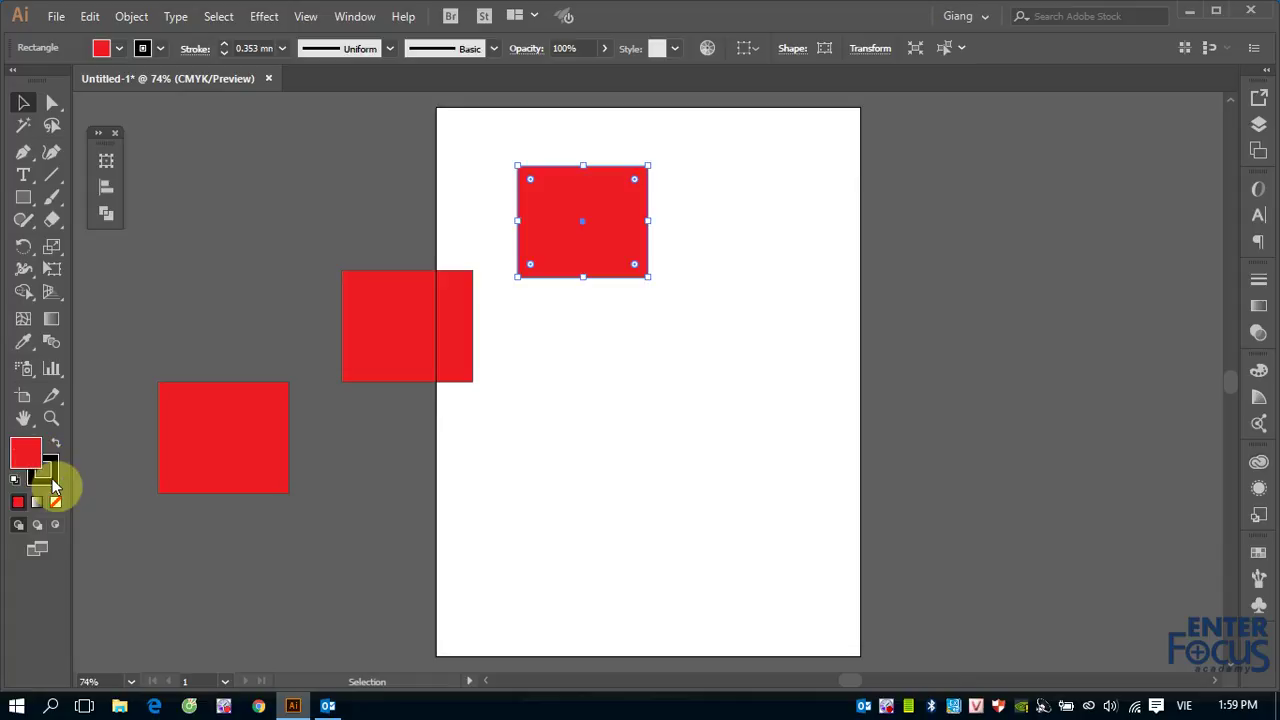
left_click(46, 470)
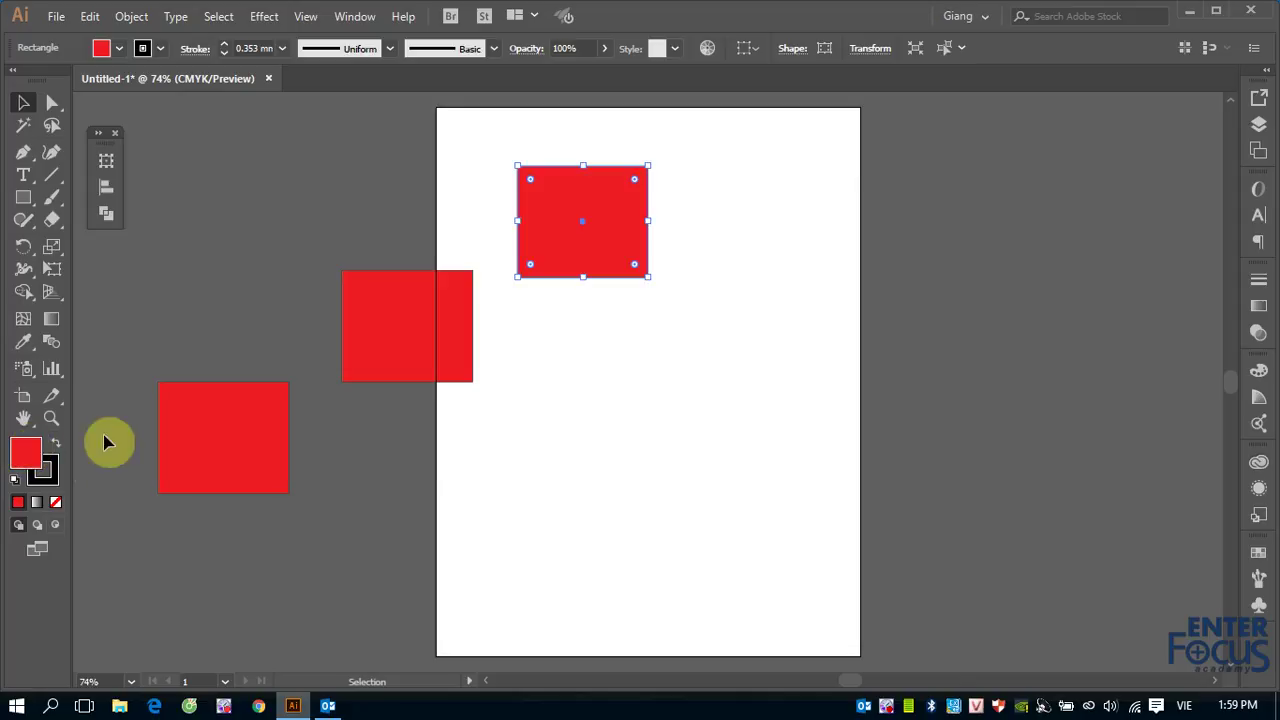
left_click(26, 455)
left_click(557, 209)
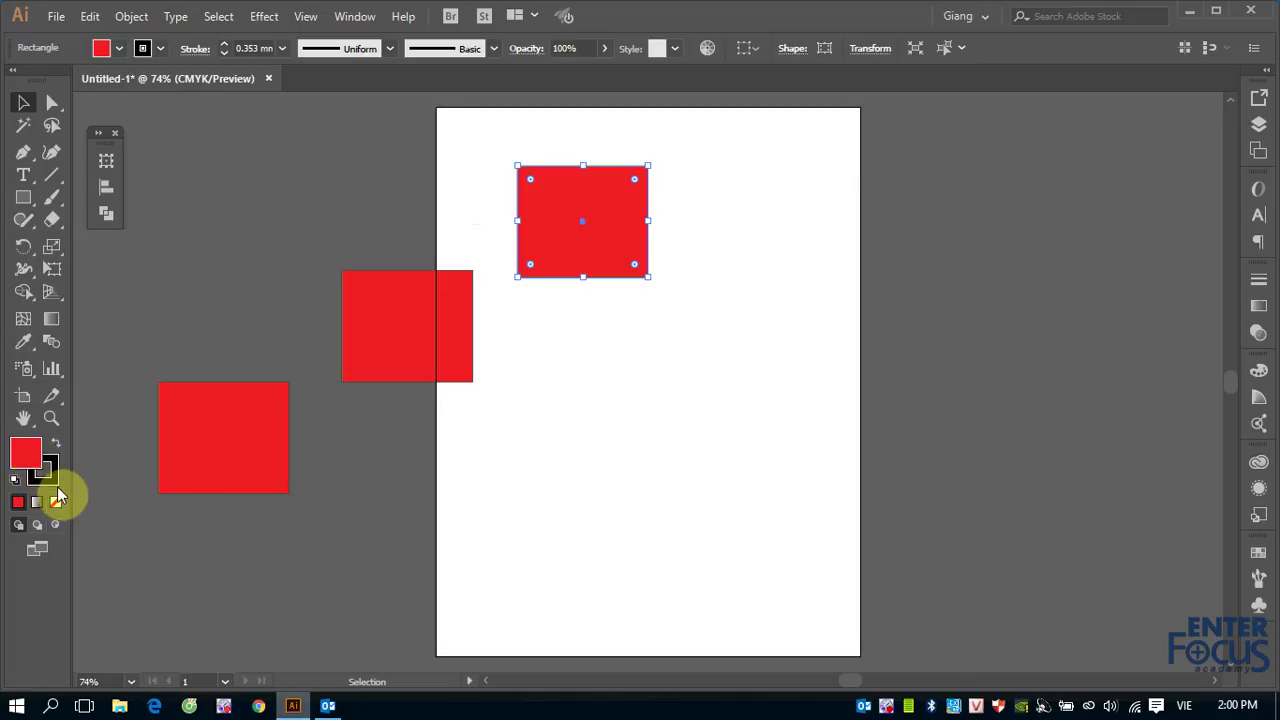
left_click(28, 202)
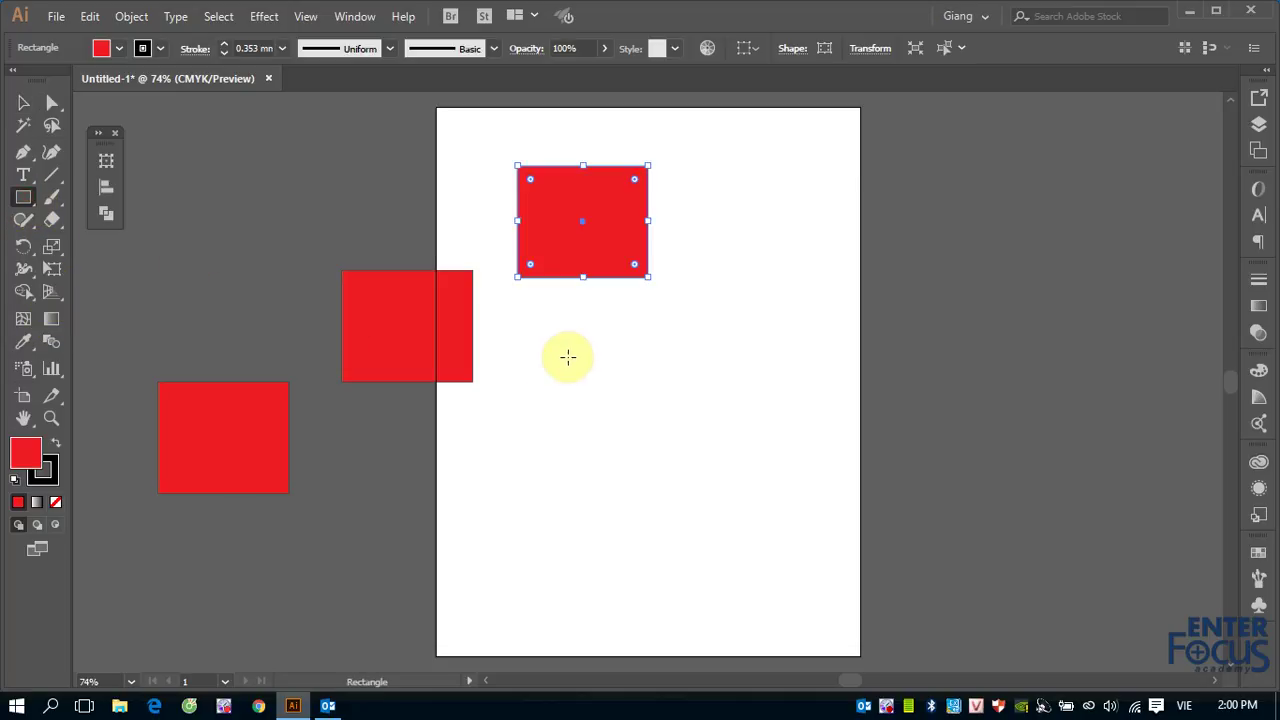
- Draw a red rectangle mid-page, zoom into its top-left corner, then zoom back out
left_click_drag(568, 356, 687, 460)
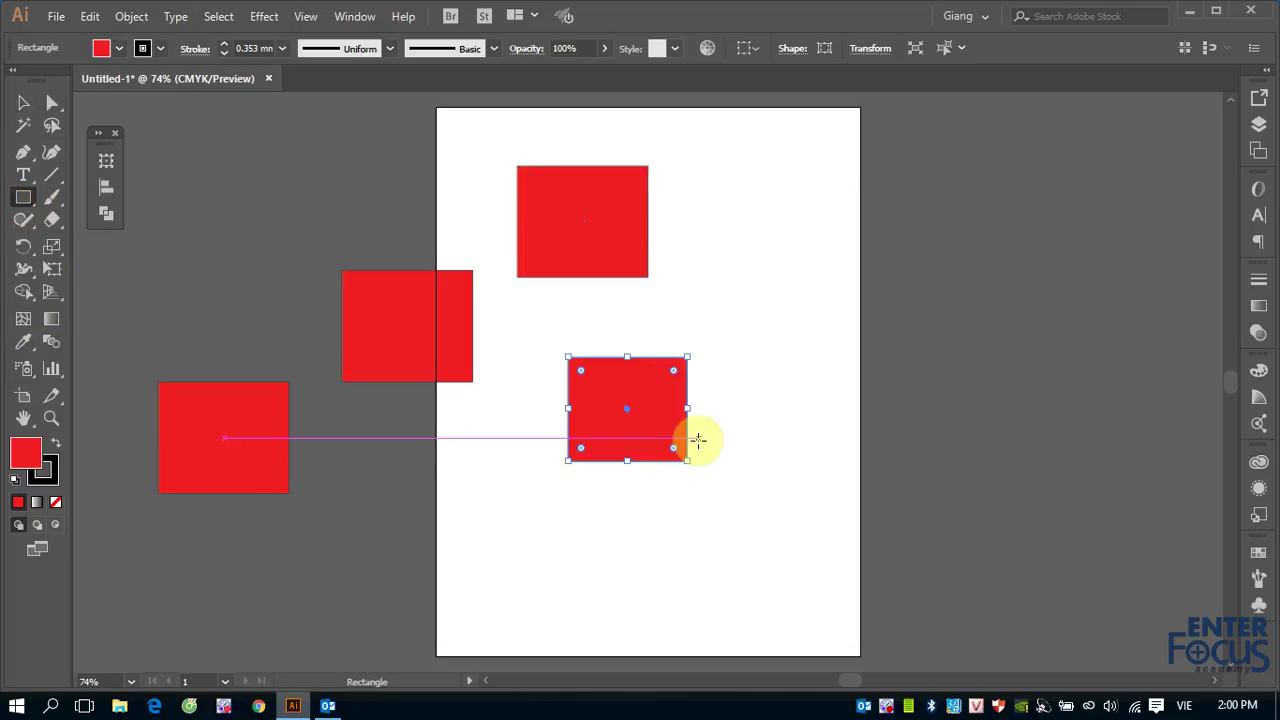
key("ctrl")
key("ctrl+space")
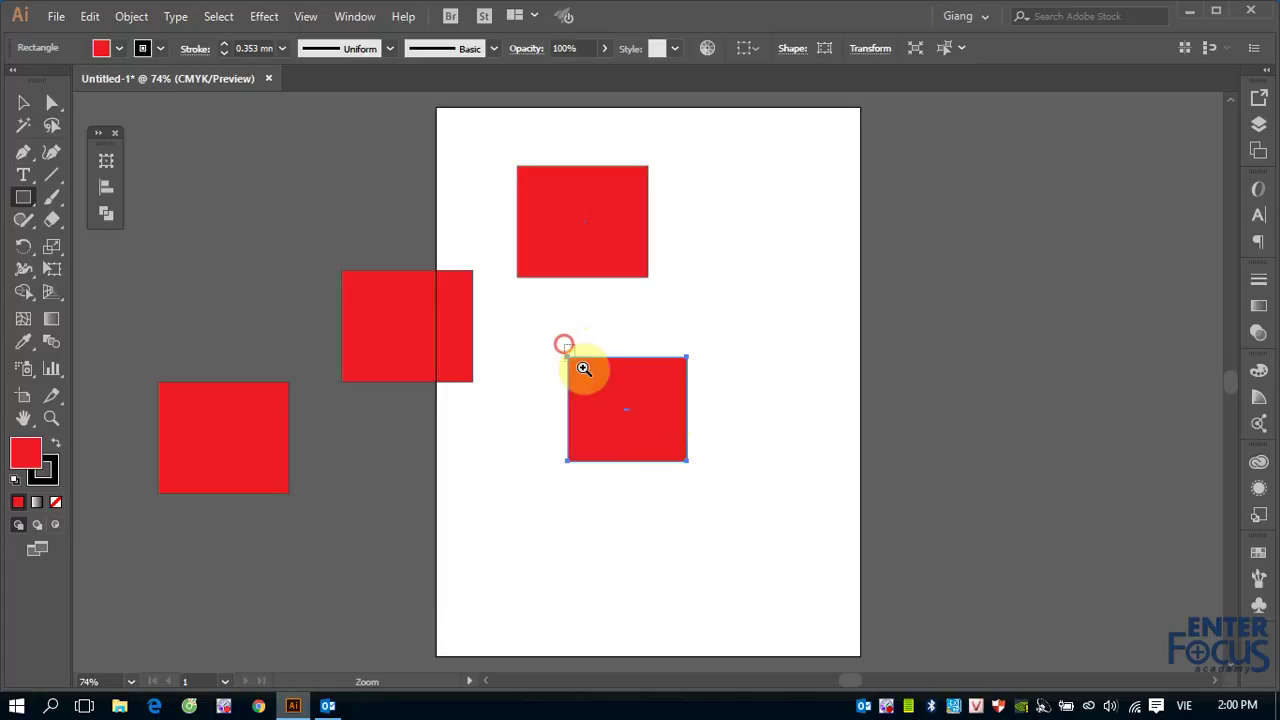
left_click_drag(563, 343, 582, 366)
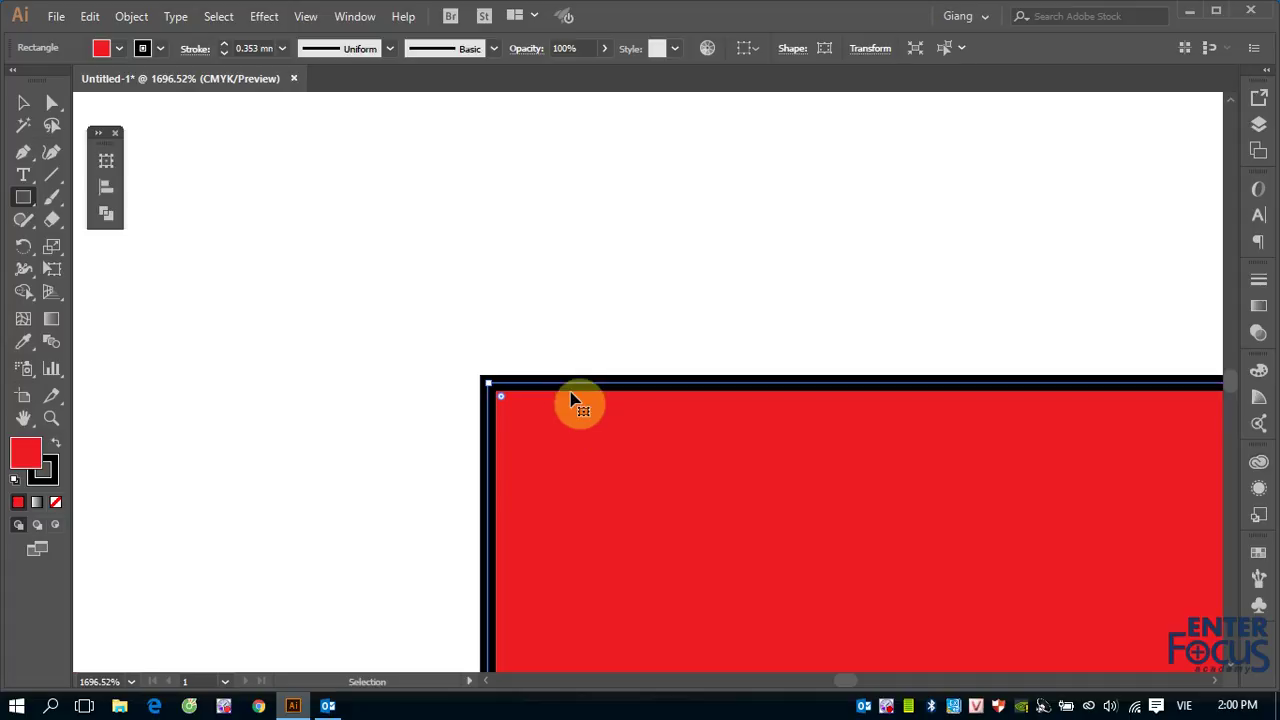
key("ctrl+minus")
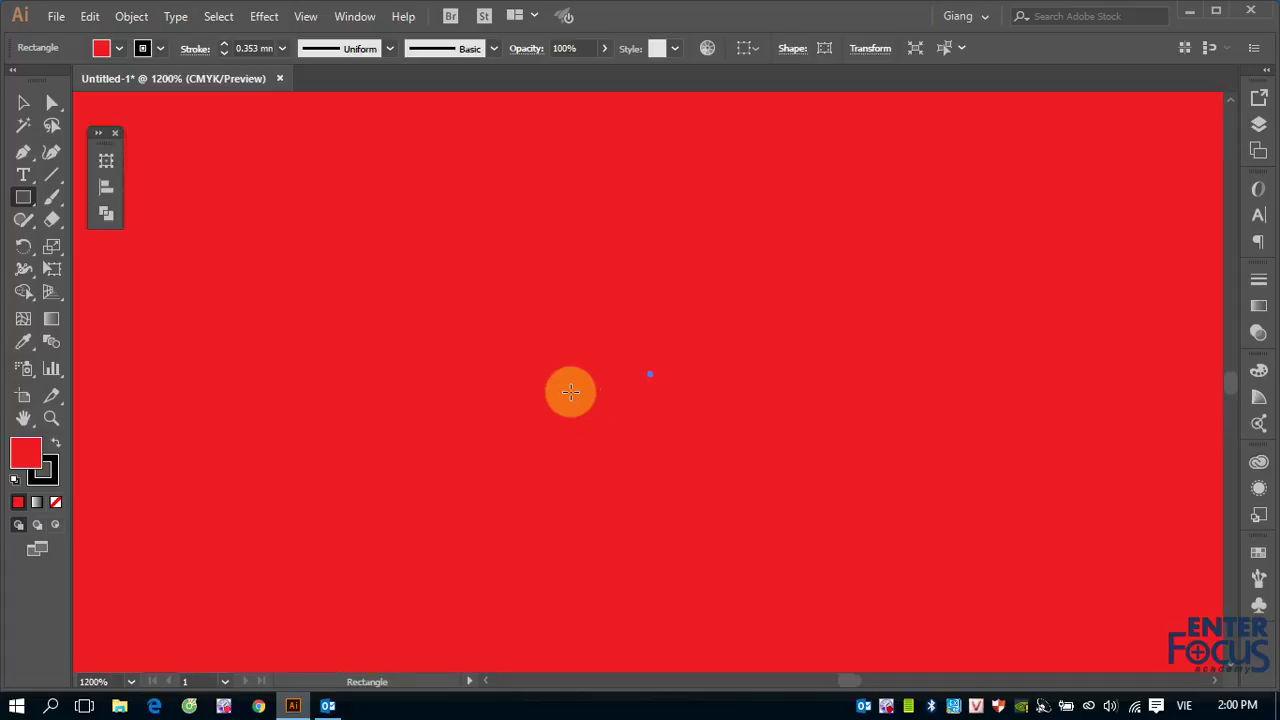
key("ctrl+minus")
key("ctrl+minus")
key("ctrl+minus")
key("ctrl+minus")
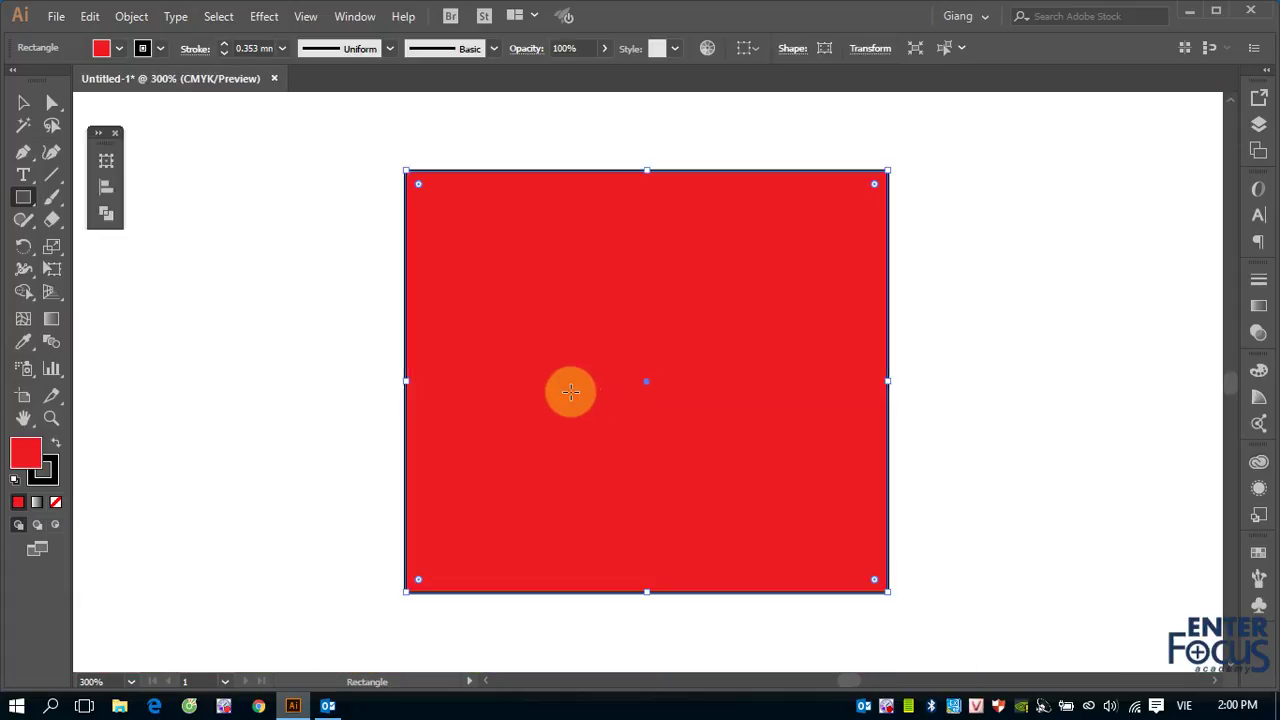
- Give the rectangle a white-to-black gradient fill, then set its fill to None
left_click(25, 110)
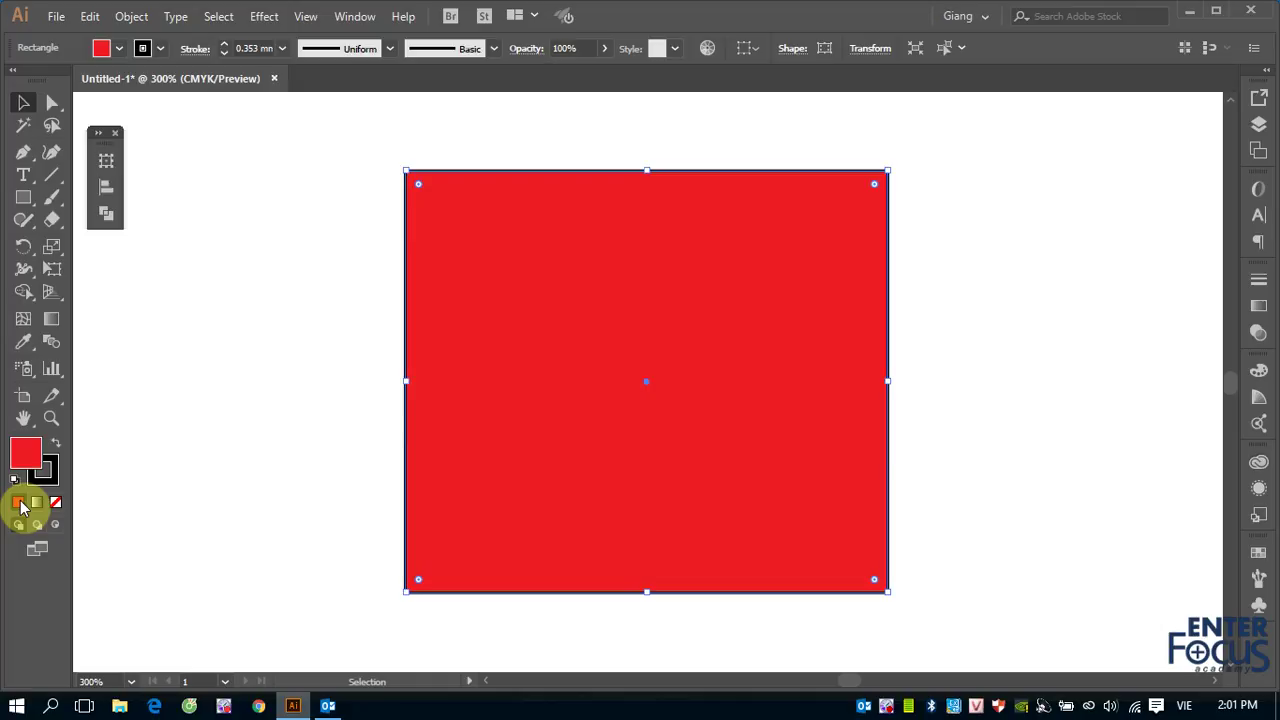
left_click(511, 397)
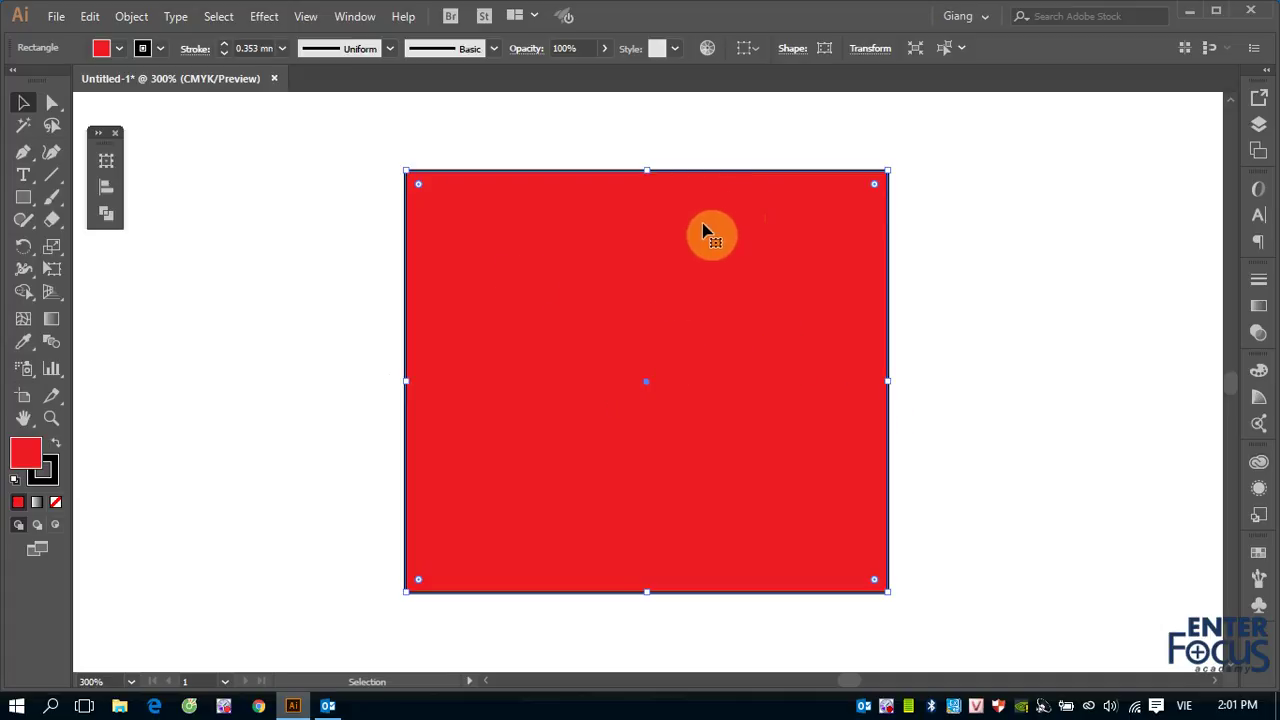
left_click(38, 506)
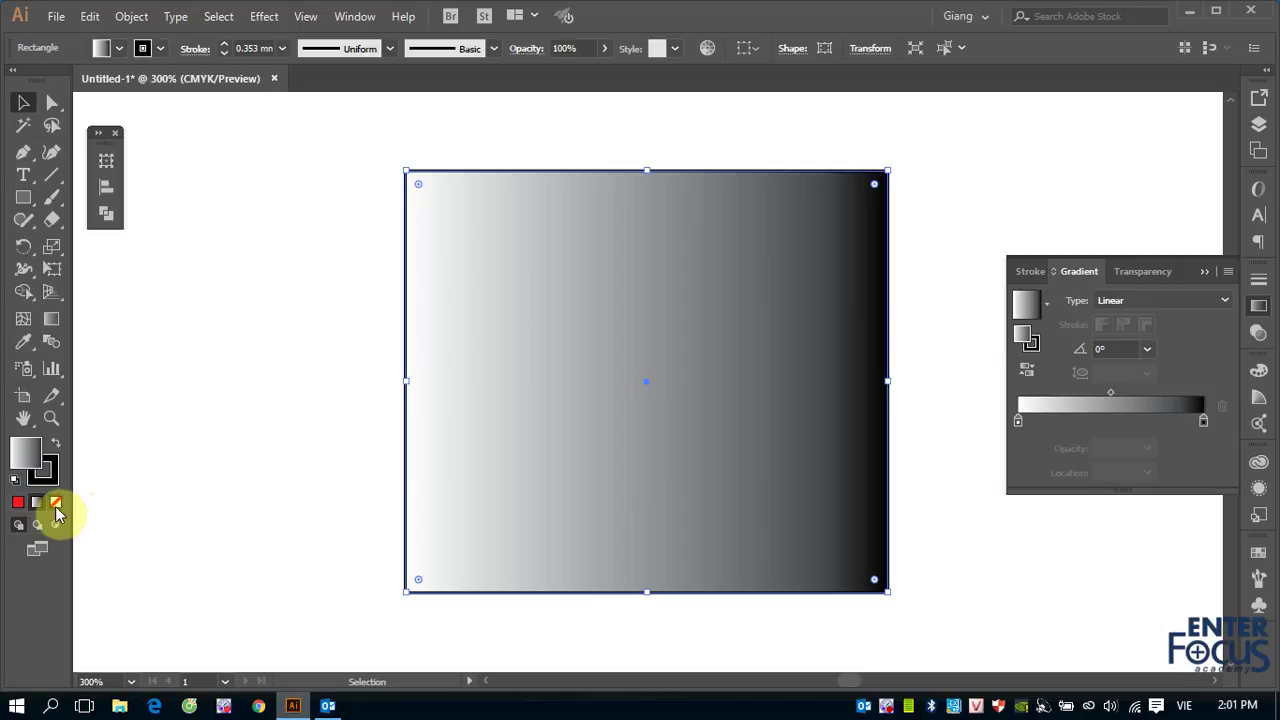
left_click(55, 505)
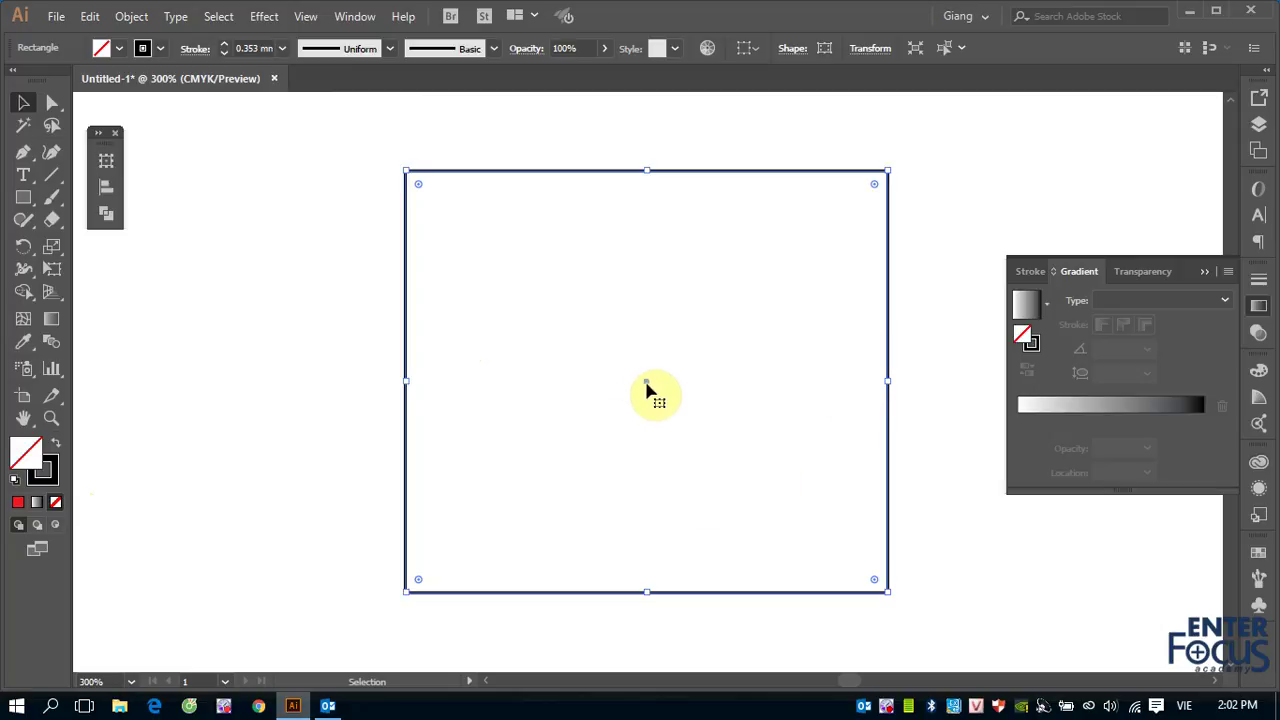
- Draw a small square with a thin black outline and no fill left of the large rectangle
left_click(23, 197)
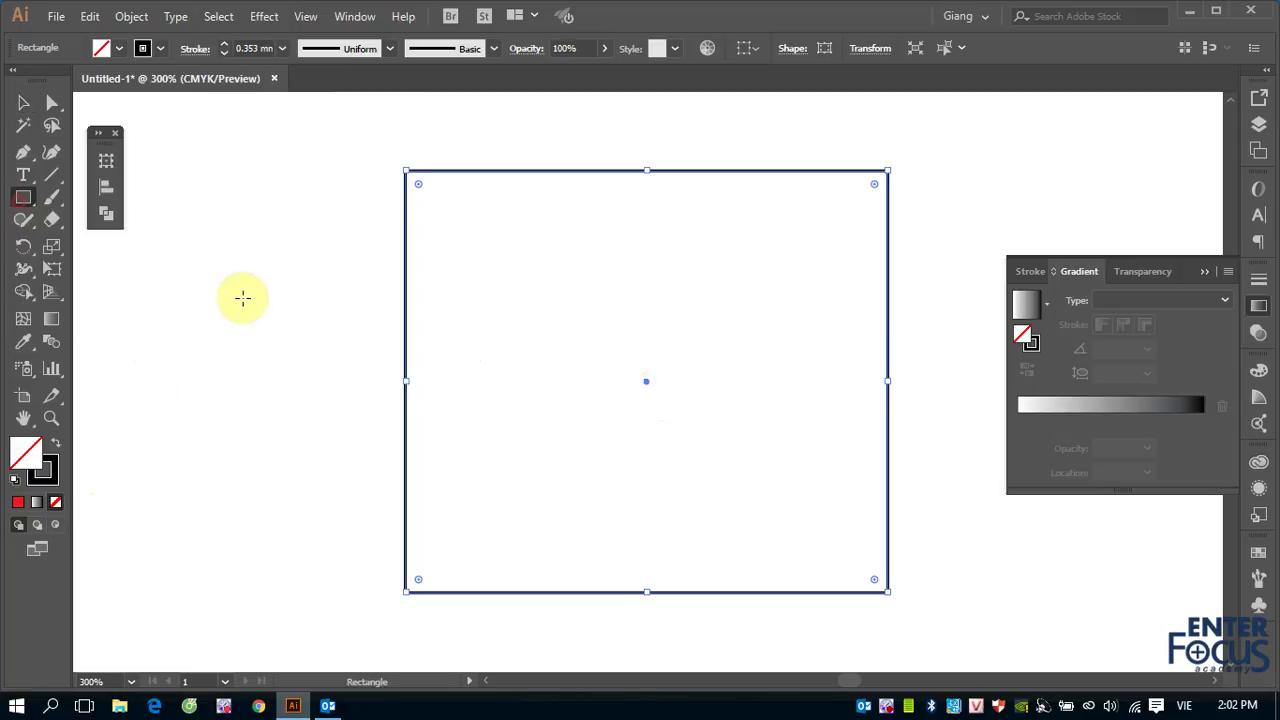
mouse_move(200, 291)
left_mouse_down()
mouse_move(273, 385)
mouse_move(343, 431)
left_mouse_up()
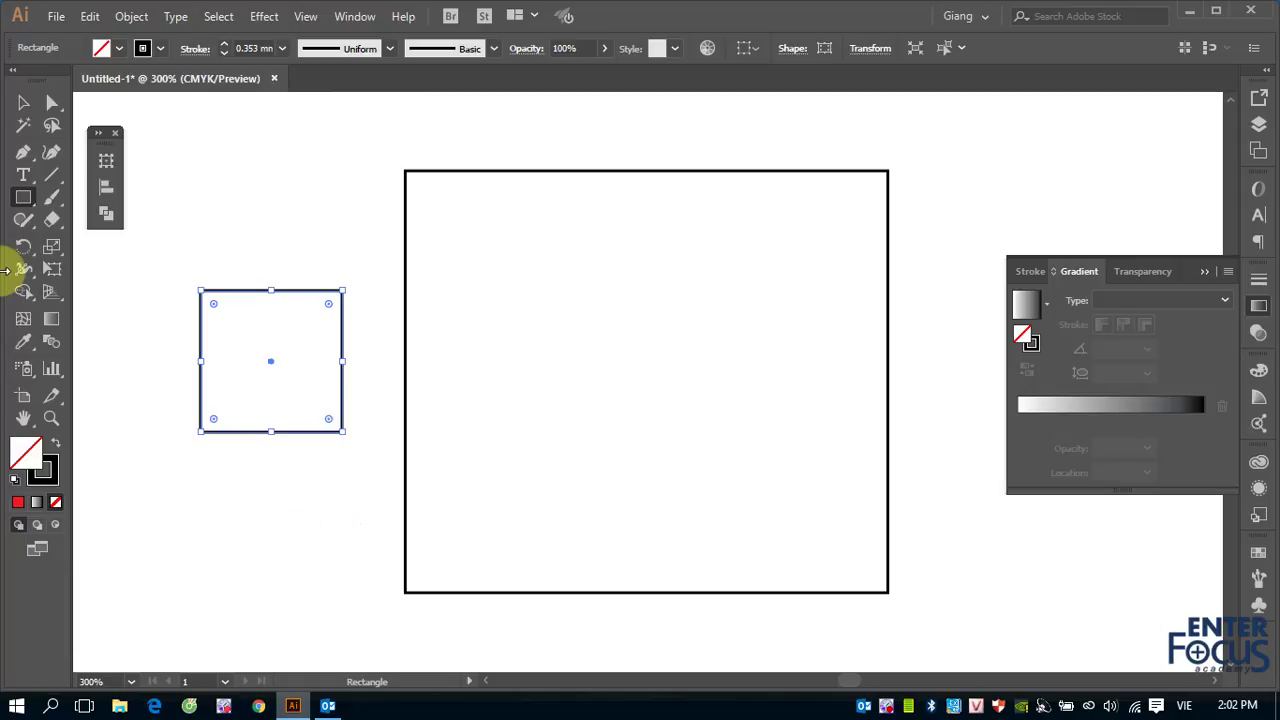
left_click(24, 102)
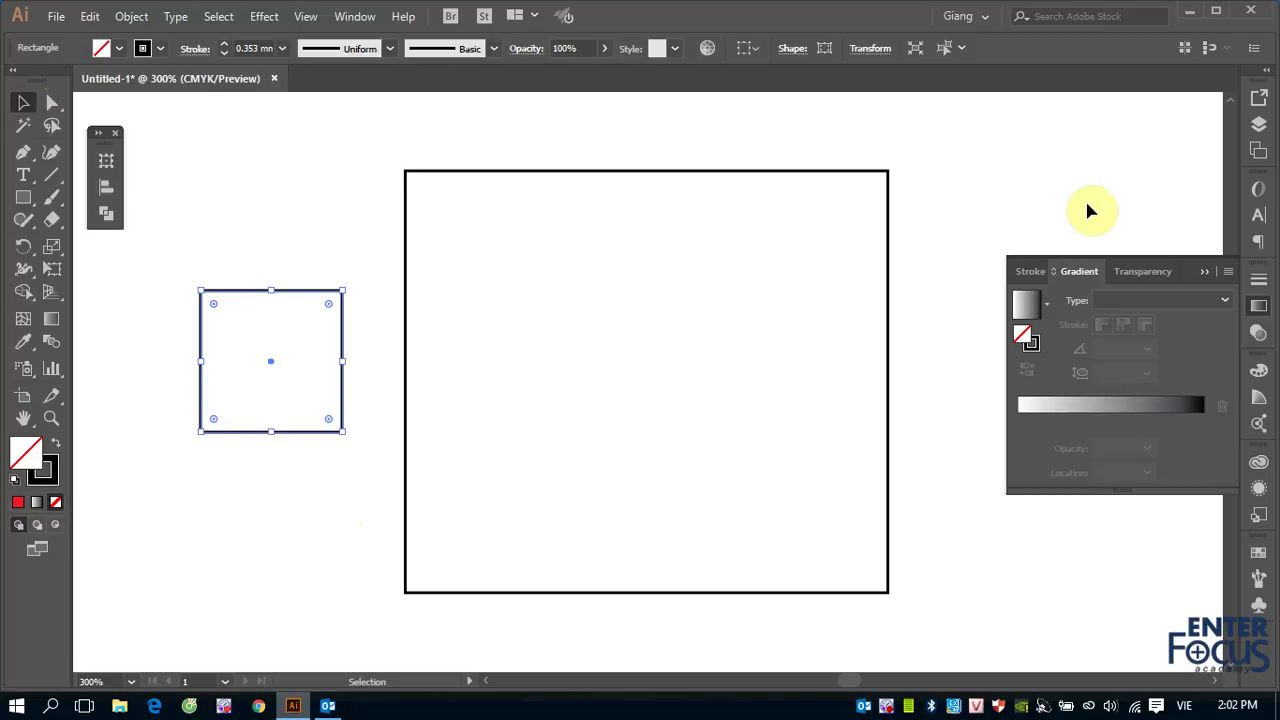
- Collapse the floating Stroke, Gradient and Transparency panel and select the Zoom tool
left_click(1204, 271)
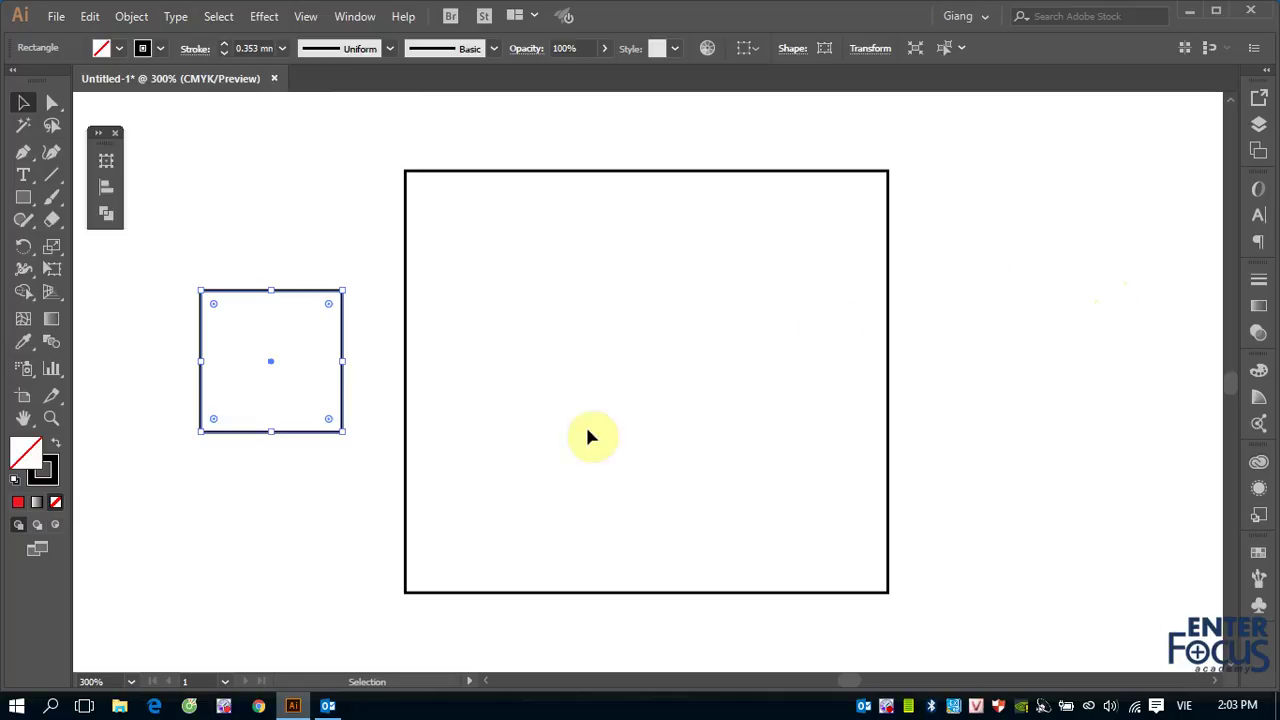
left_click(52, 423)
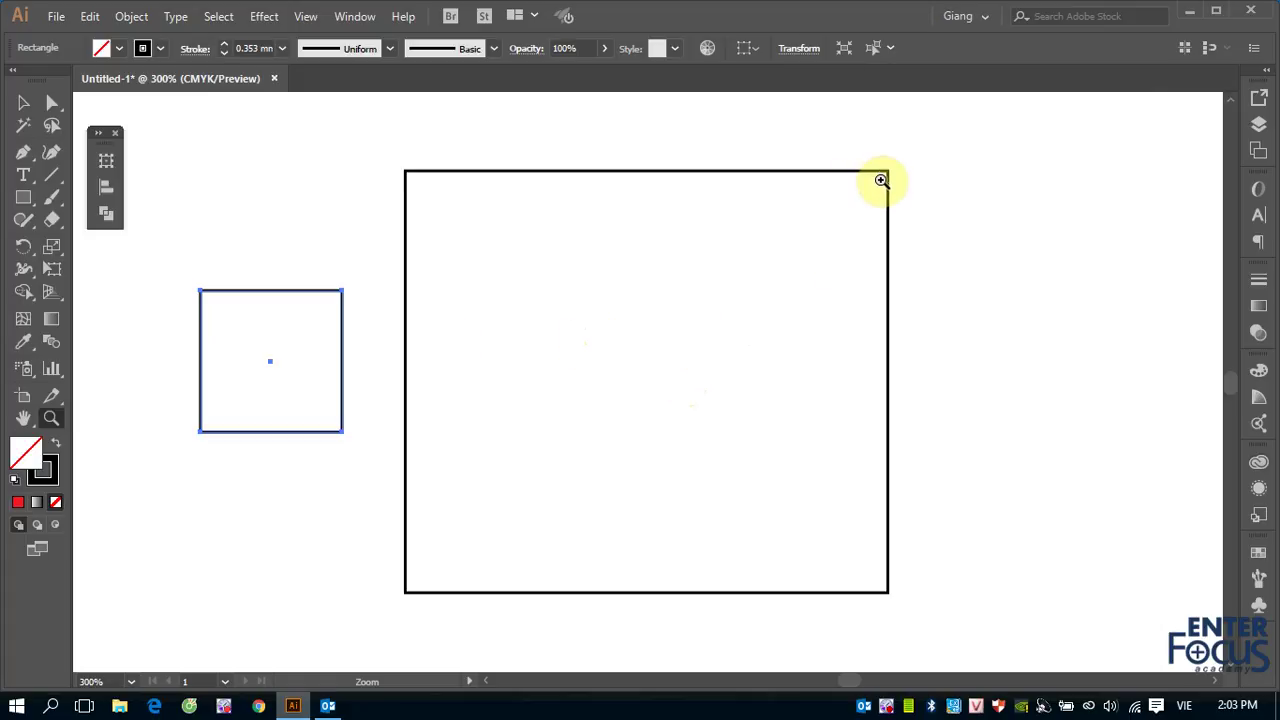
- Zoom in on the large rectangle's top-right corner, then marquee-zoom tightly onto the small outline square
left_click(881, 180)
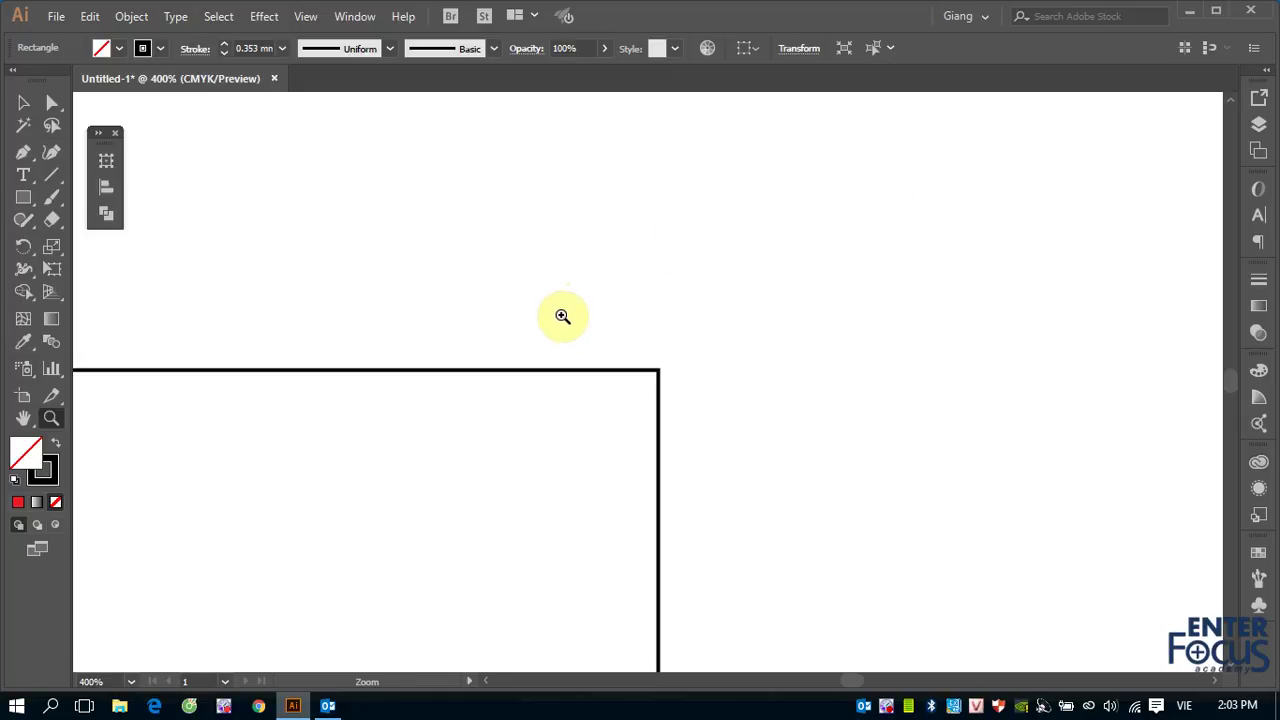
key("ctrl")
key("ctrl+minus")
key("ctrl+minus")
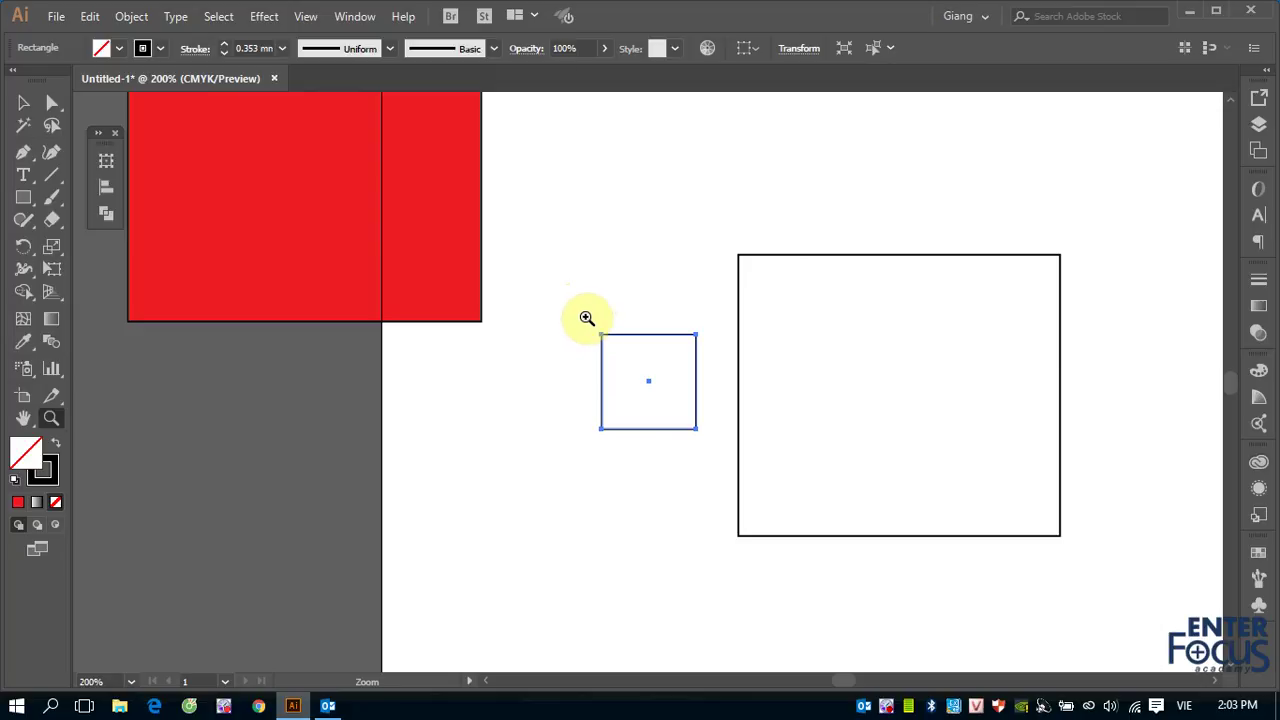
mouse_move(586, 318)
left_mouse_down()
mouse_move(671, 380)
mouse_move(715, 443)
left_mouse_up()
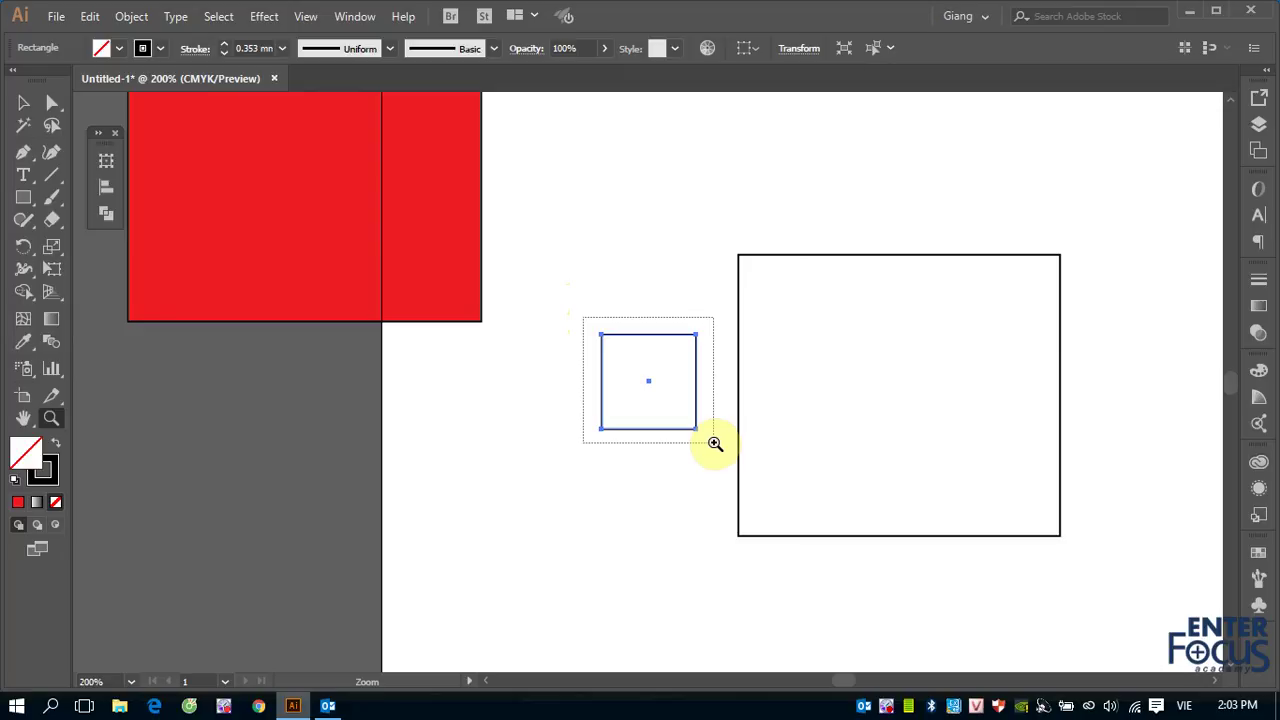
left_click_drag(715, 443, 715, 443)
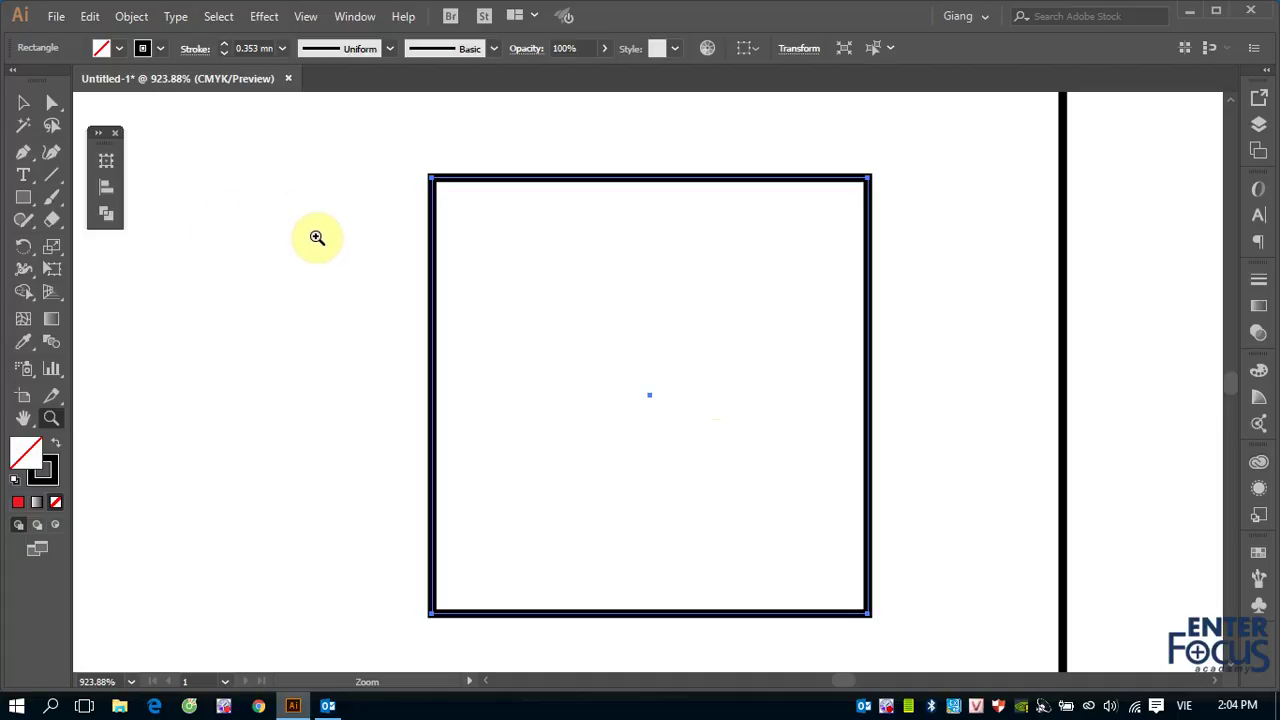
- Alt-zoom out step by step through 200% and 150% to 100%, showing all the shapes
key("alt")
left_click(486, 225, "alt")
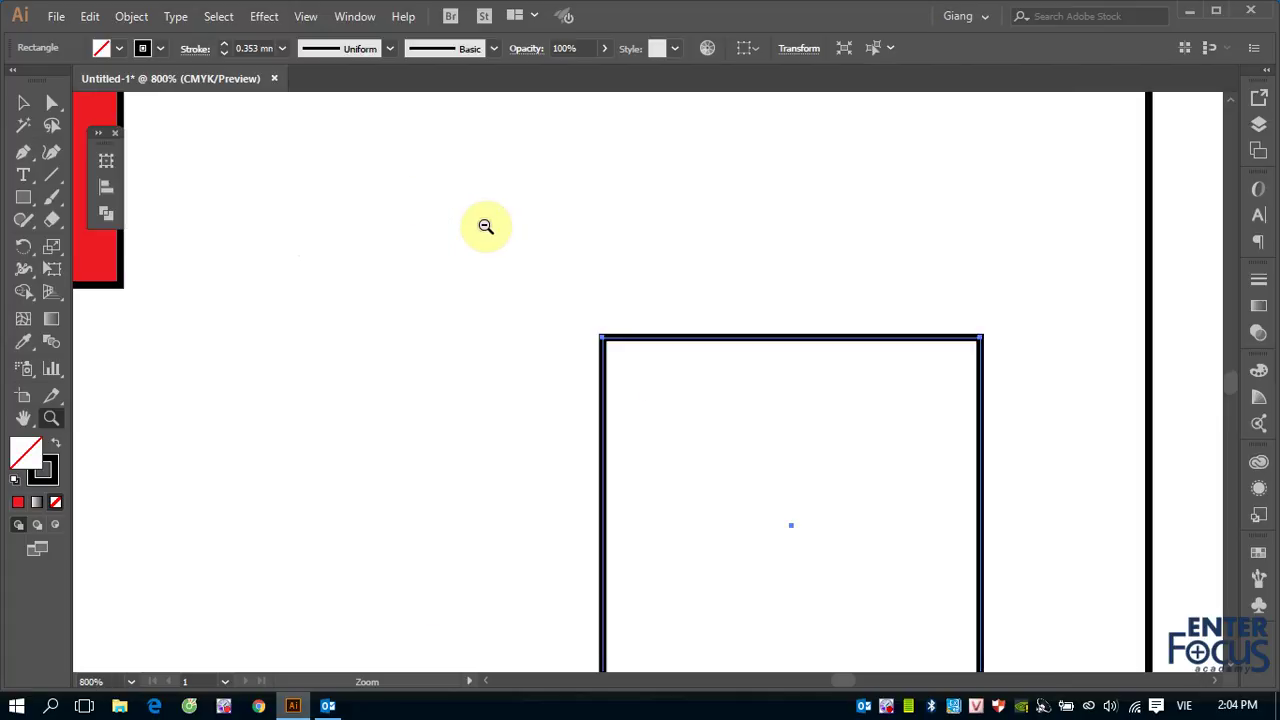
left_click(538, 312, "alt")
left_click(538, 312, "alt")
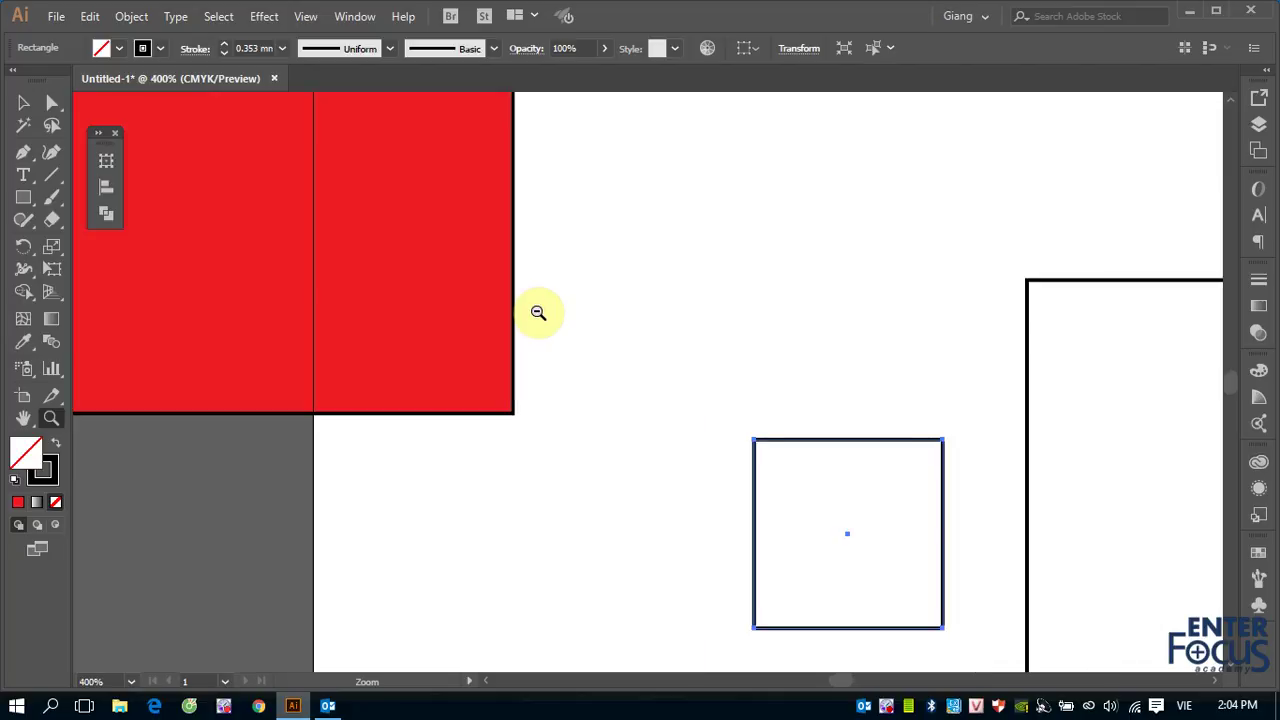
left_click(538, 312, "alt")
left_click(538, 312, "alt")
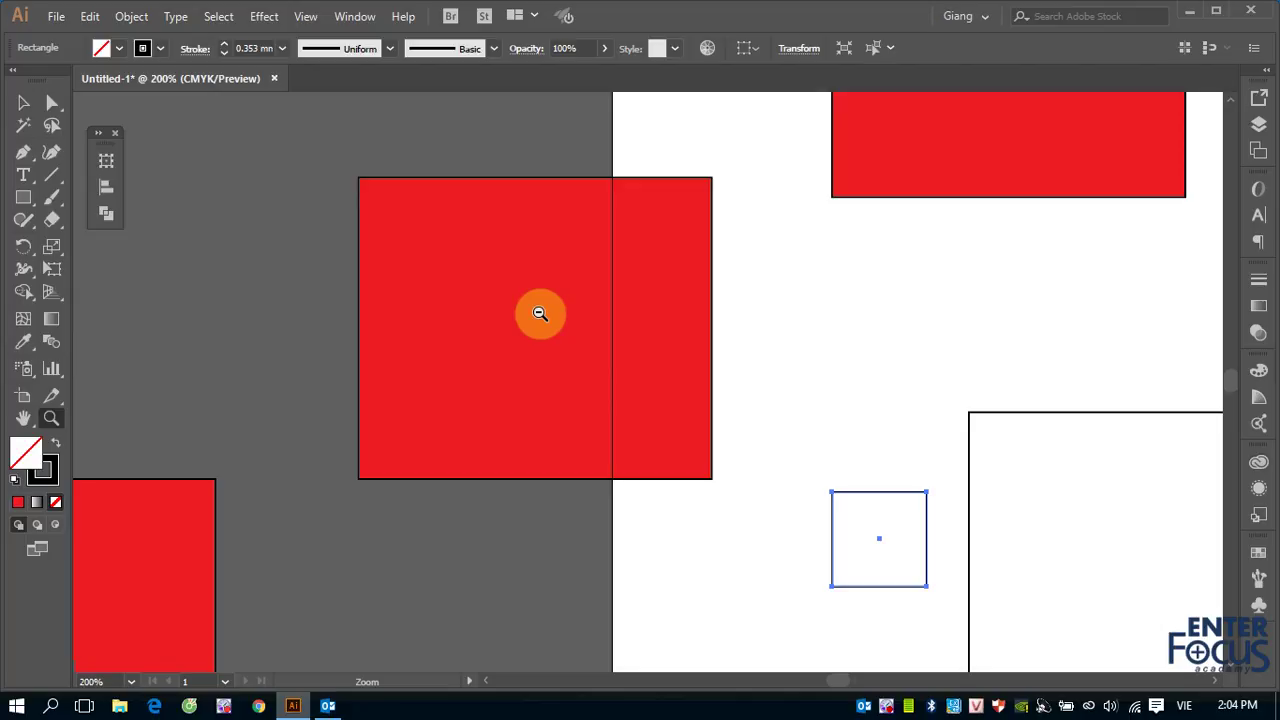
left_click(539, 313, "alt")
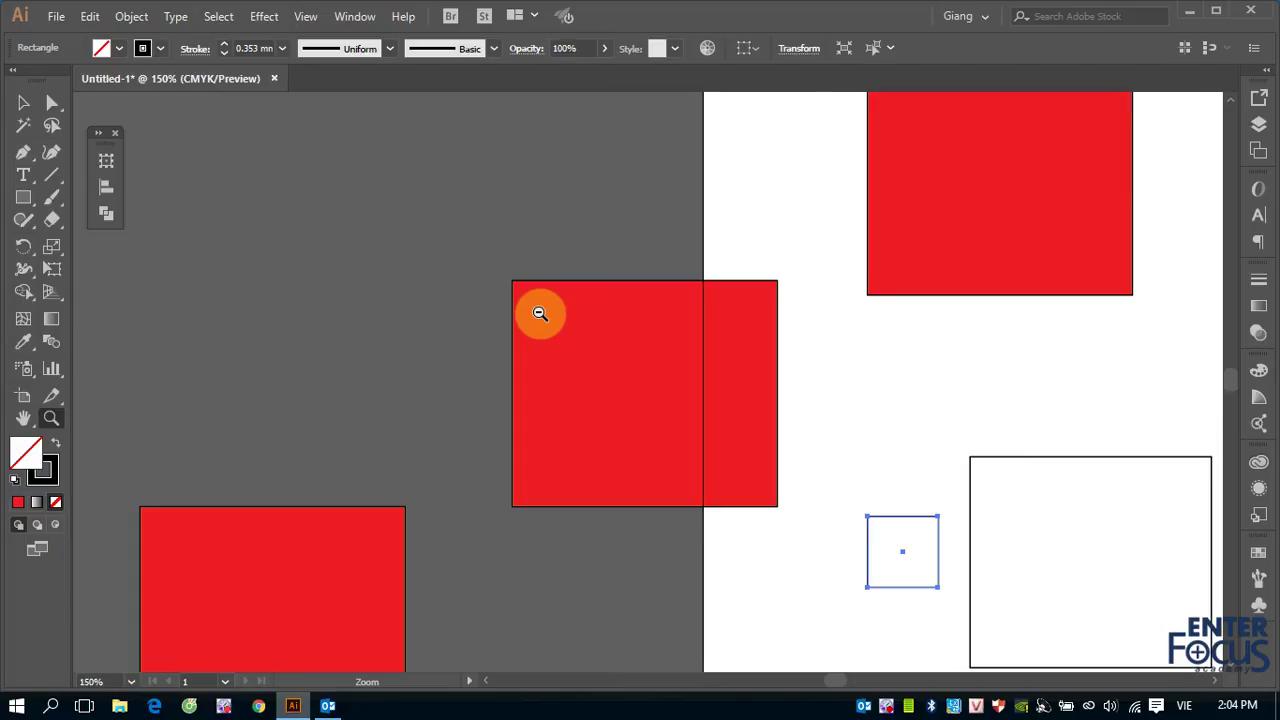
left_click(539, 313, "alt")
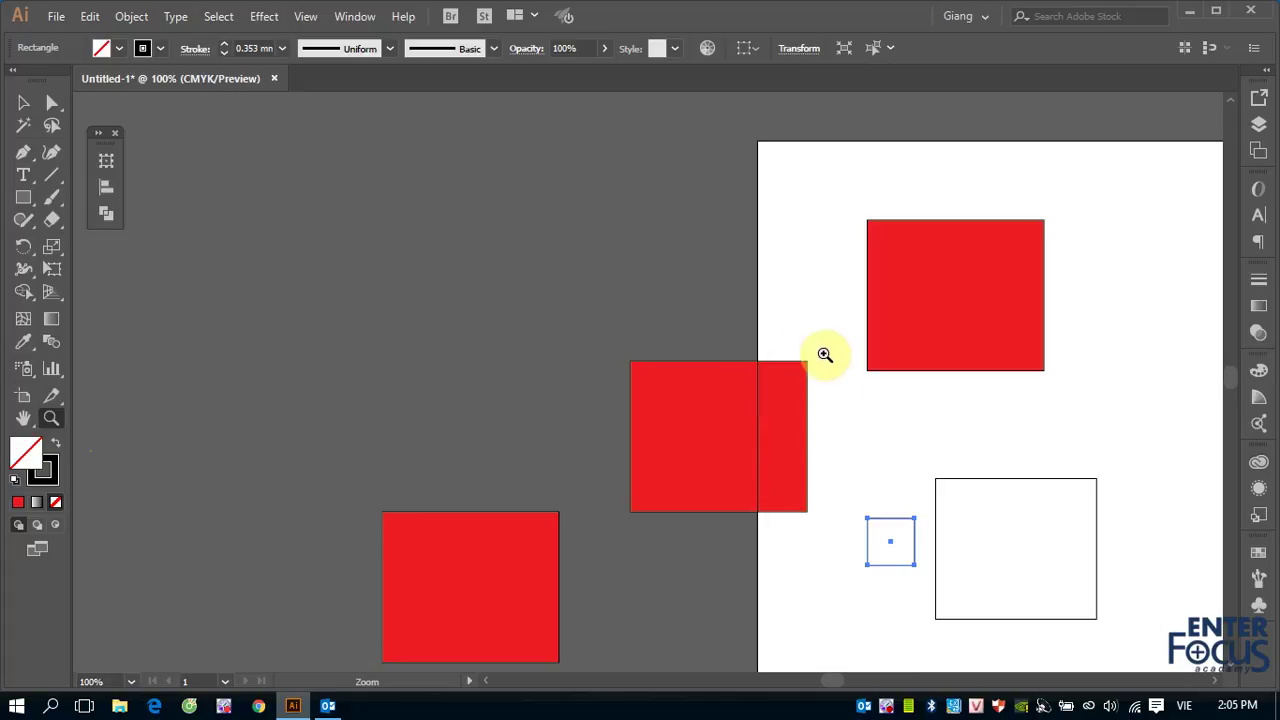
- Deselect the small square and Ctrl+Space marquee-zoom onto the top red rectangle
left_click(23, 103)
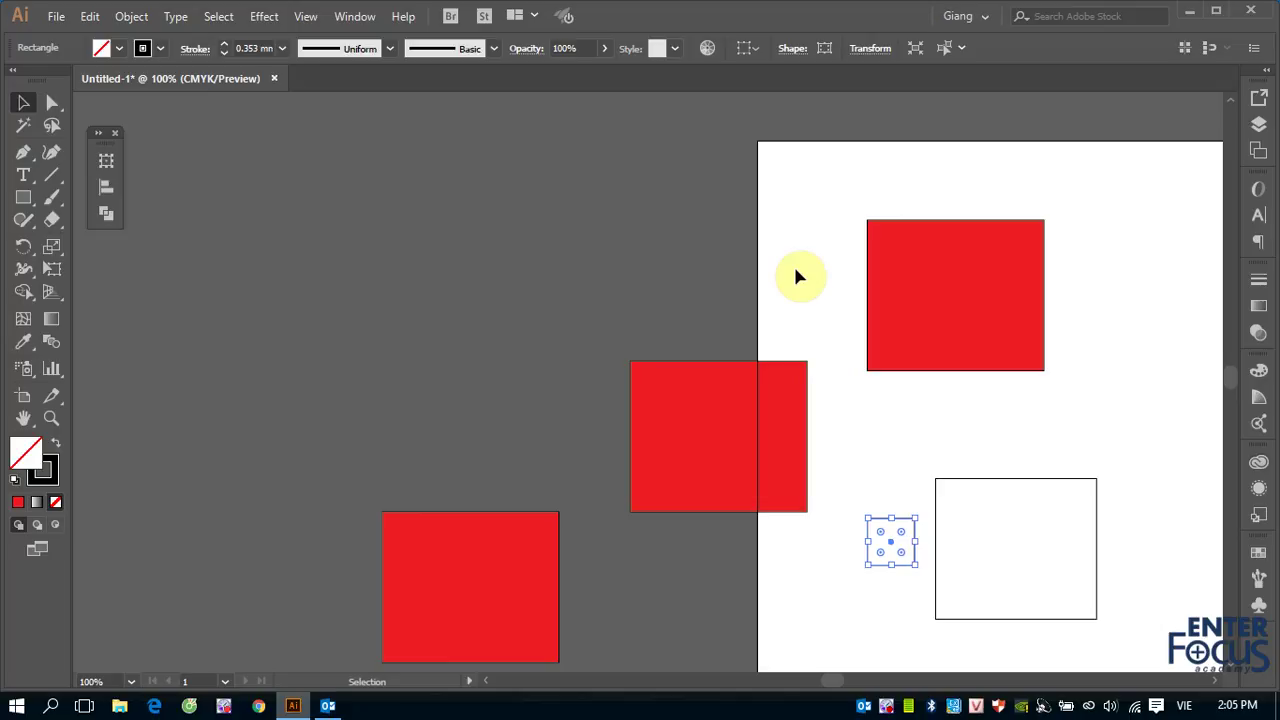
left_click(844, 299)
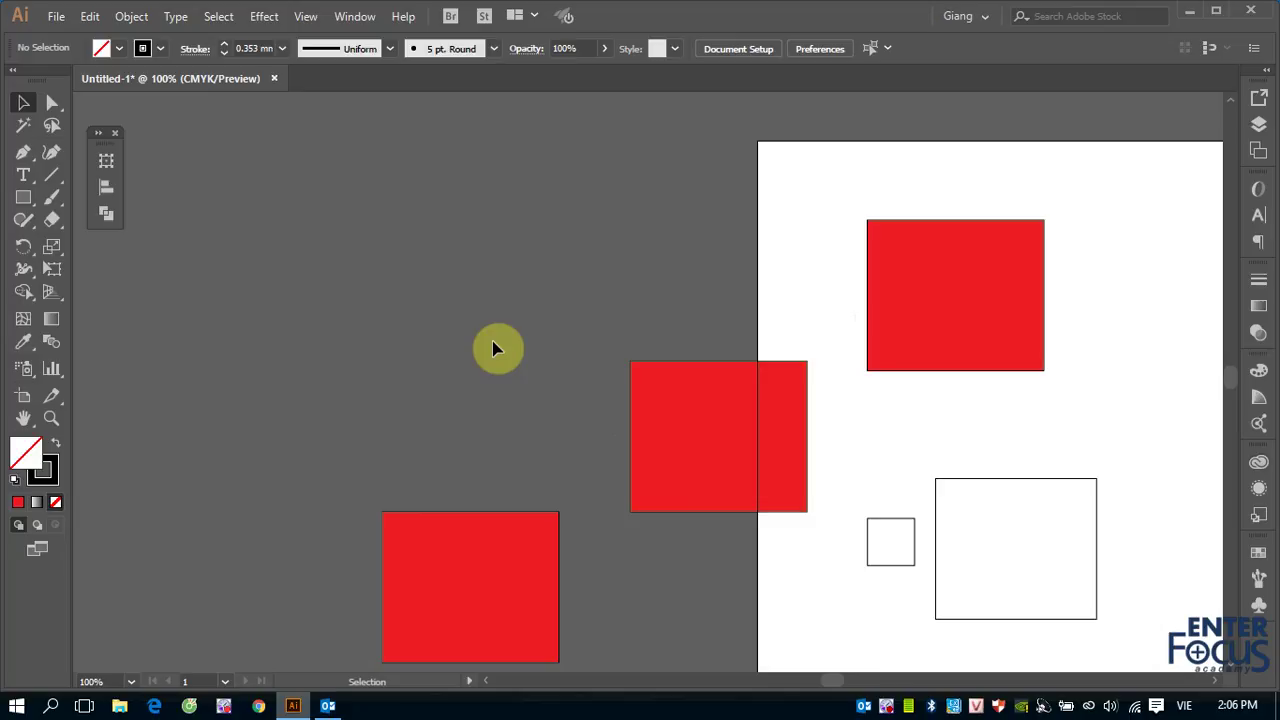
key("ctrl")
key("ctrl+space")
left_click_drag(835, 208, 1057, 380)
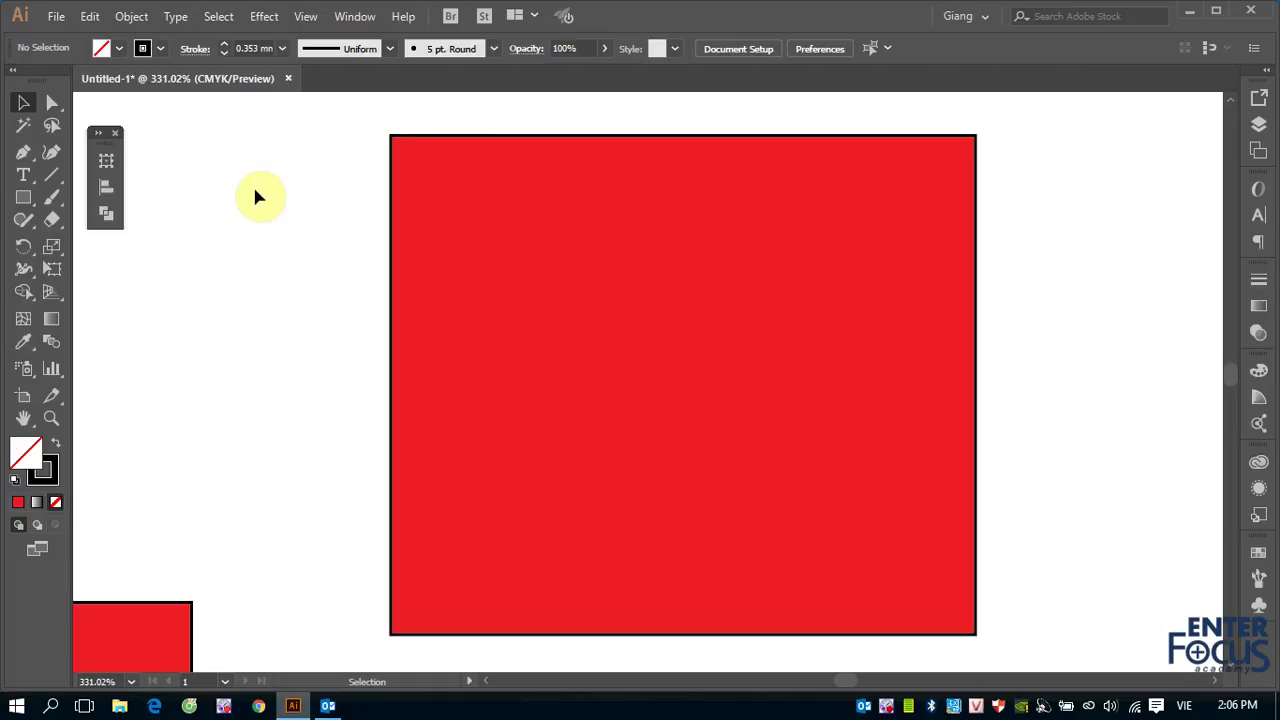
- Zoom to 400% with Ctrl+=, then step back out with Ctrl+- toward 100%
key("a")
key("z")
key("v")
key("ctrl+plus")
key("ctrl+plus")
key("ctrl+minus")
key("ctrl+minus")
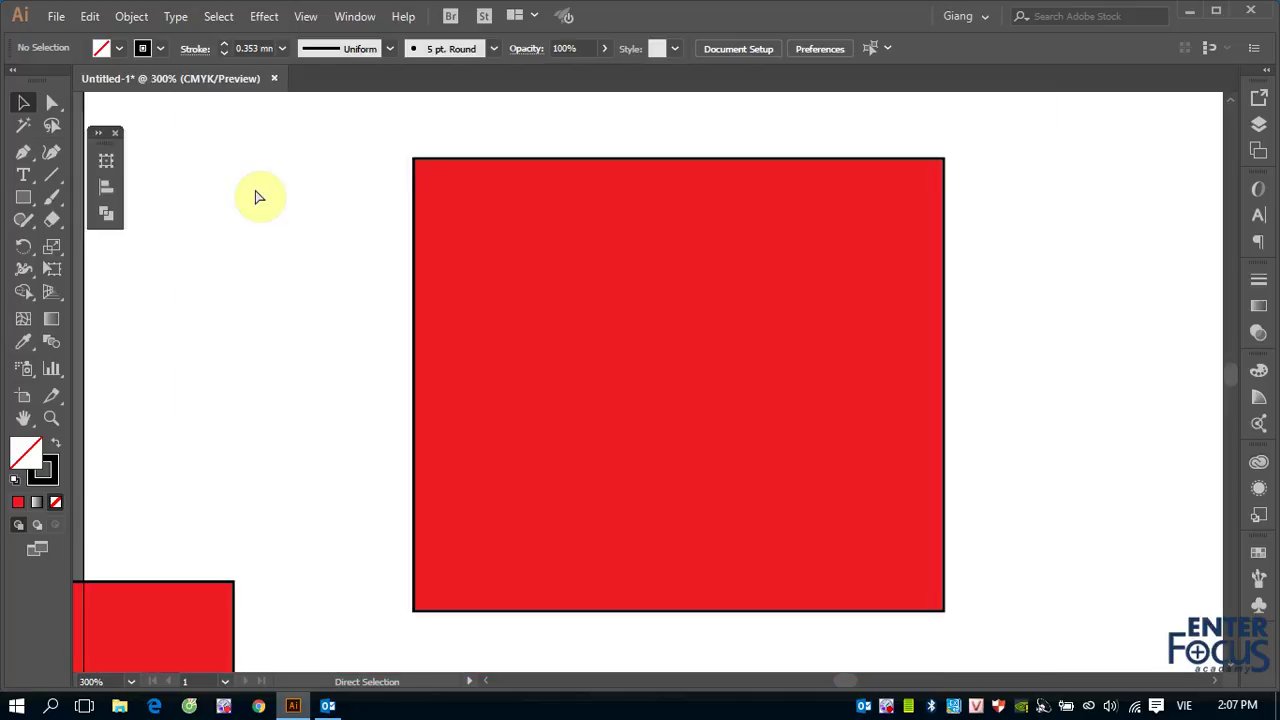
key("ctrl+minus")
key("ctrl+minus")
key("ctrl+minus")
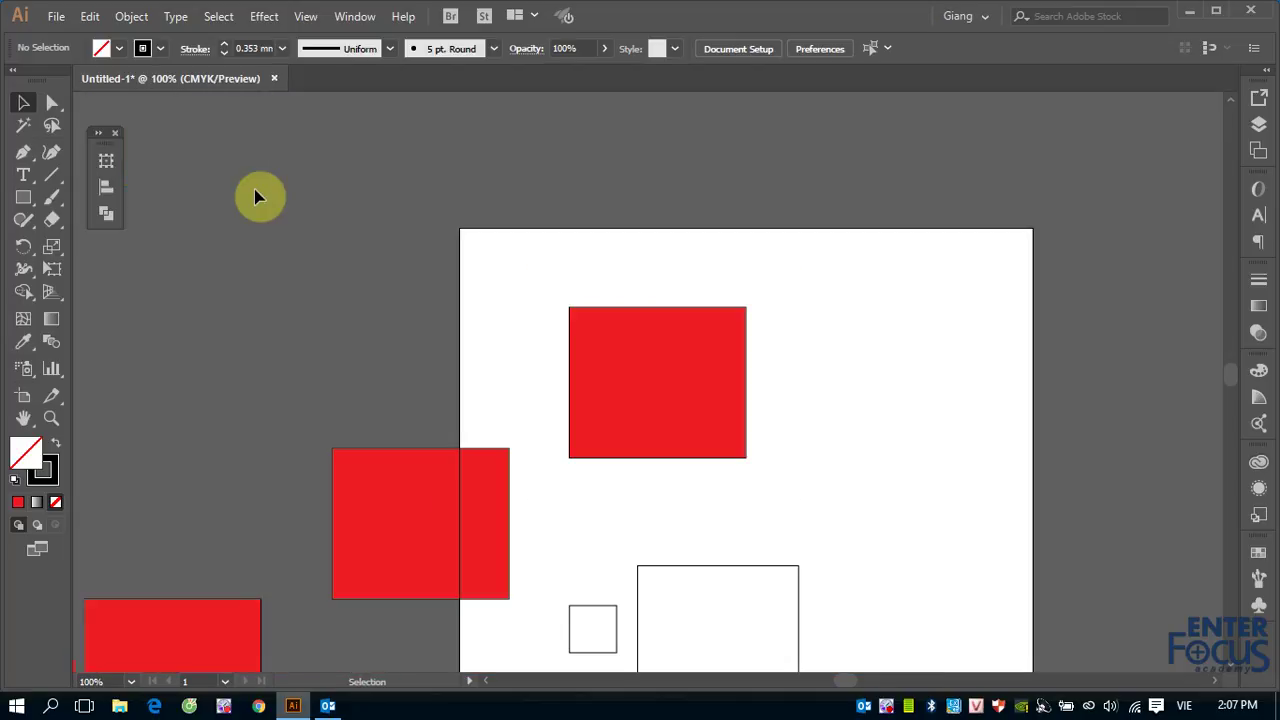
- Zoom out with Ctrl+- through 66.67% and 16.67% to the whole canvas, then back in to 100%
key("ctrl")
key("ctrl+minus")
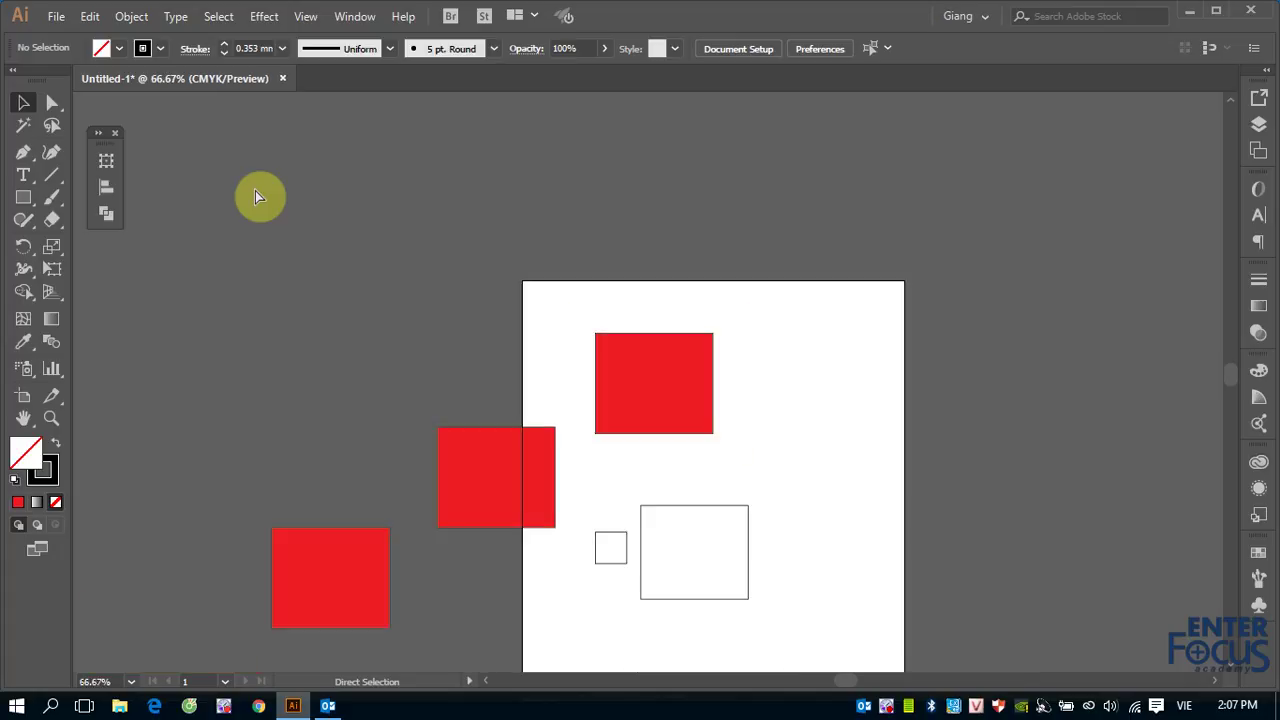
key("ctrl+minus")
key("ctrl+minus")
key("ctrl+minus")
key("ctrl+minus")
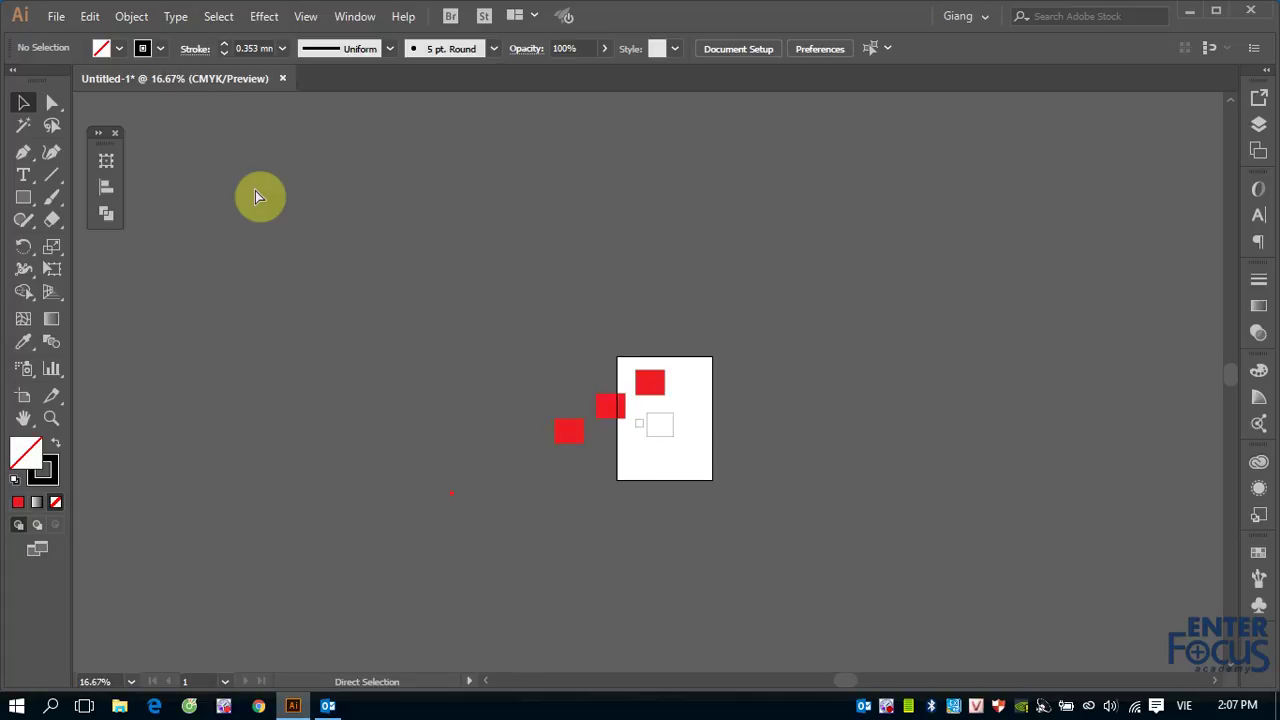
key("ctrl+minus")
key("ctrl+minus")
key("ctrl+minus")
key("ctrl+minus")
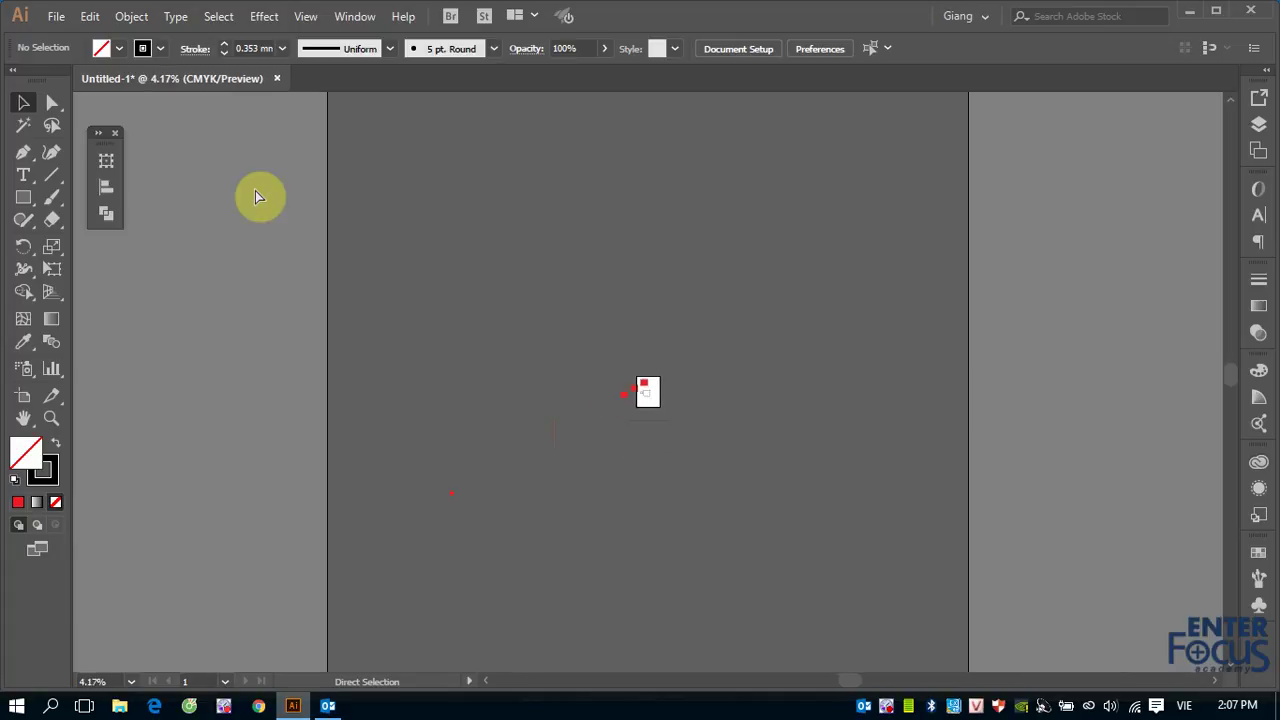
key("ctrl+minus")
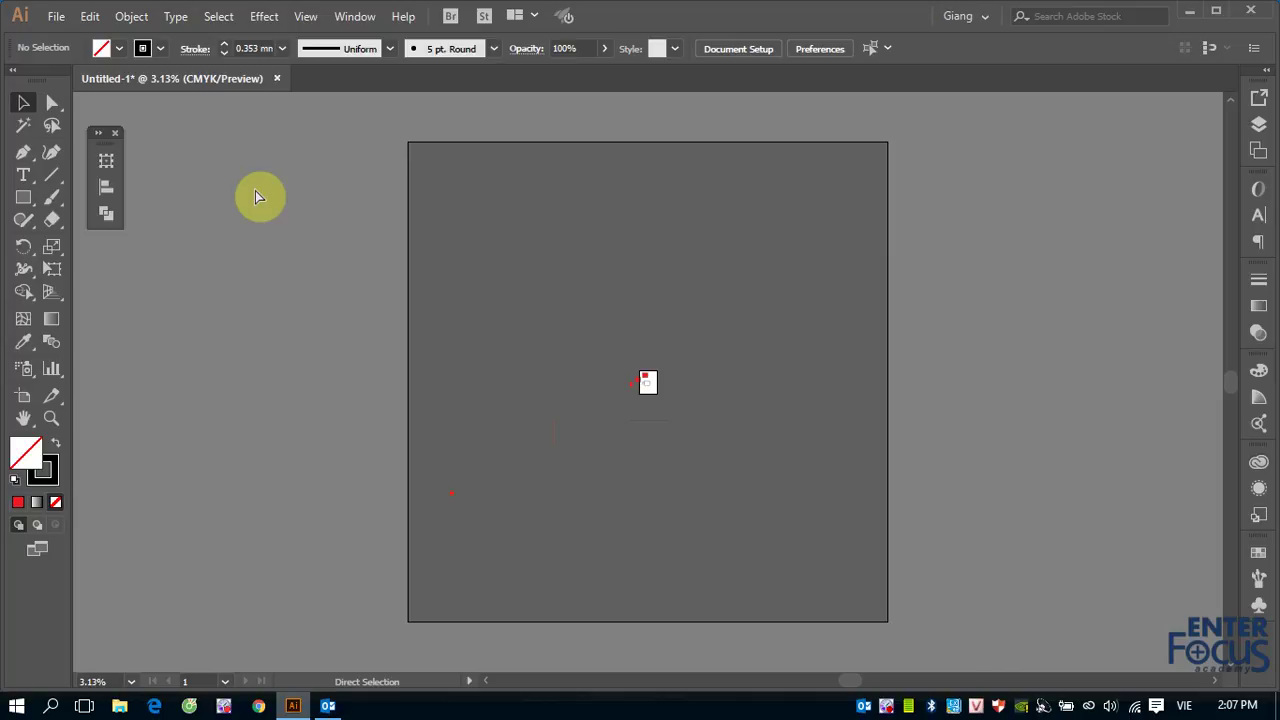
key("ctrl+plus")
key("ctrl+plus")
key("ctrl+plus")
key("ctrl+plus")
key("ctrl+plus")
key("ctrl+plus")
key("ctrl+plus")
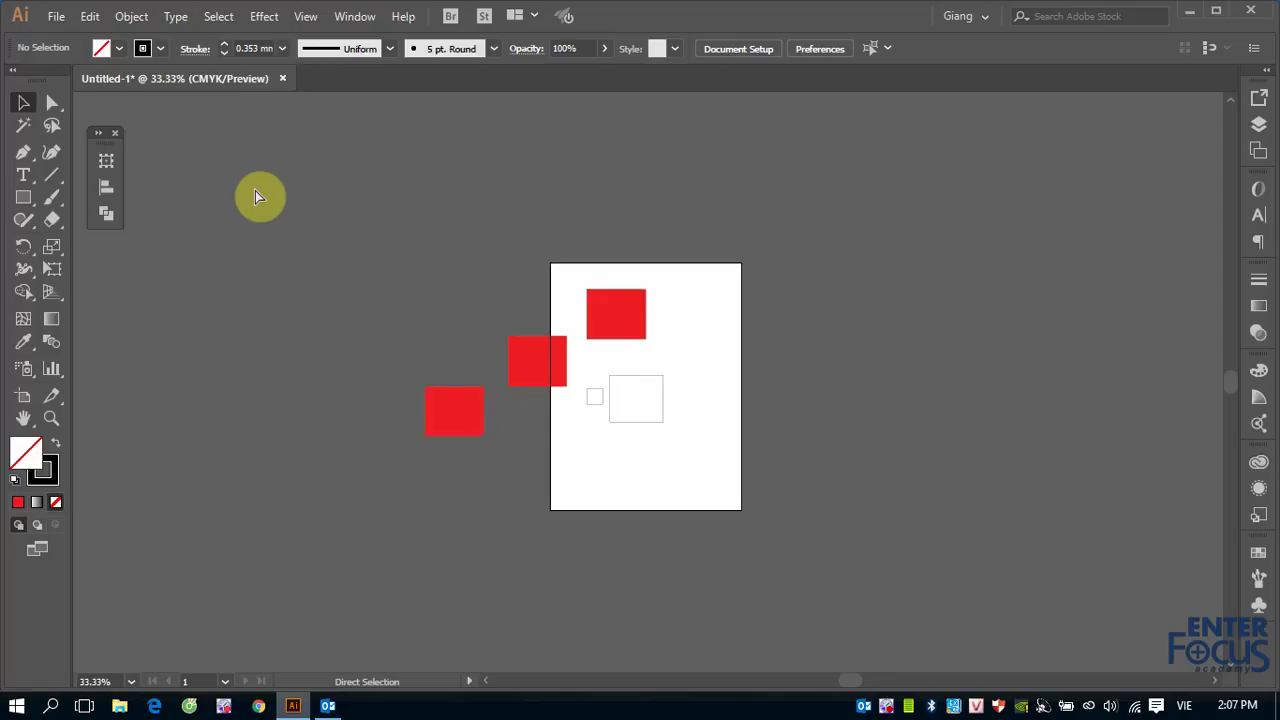
key("ctrl+plus")
key("ctrl+plus")
key("ctrl+plus")
key("ctrl+minus")
key("ctrl+minus")
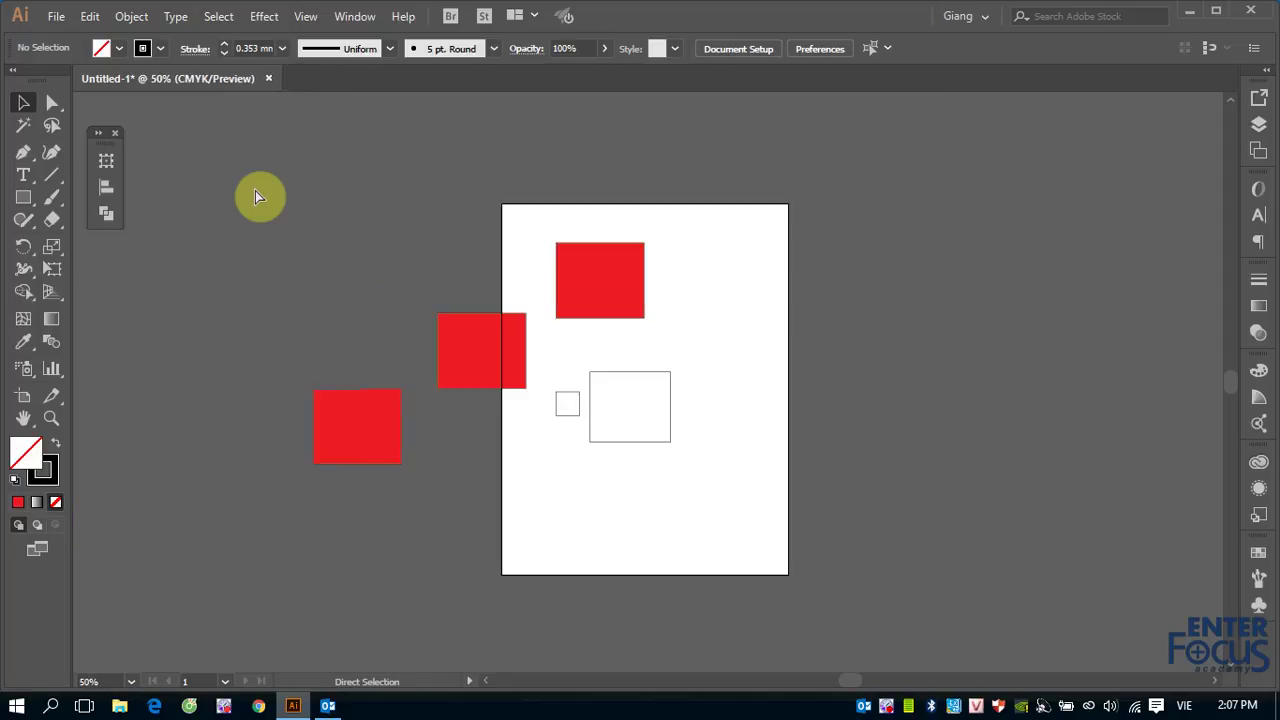
key("ctrl+minus")
key("ctrl+minus")
key("ctrl+minus")
key("ctrl+minus")
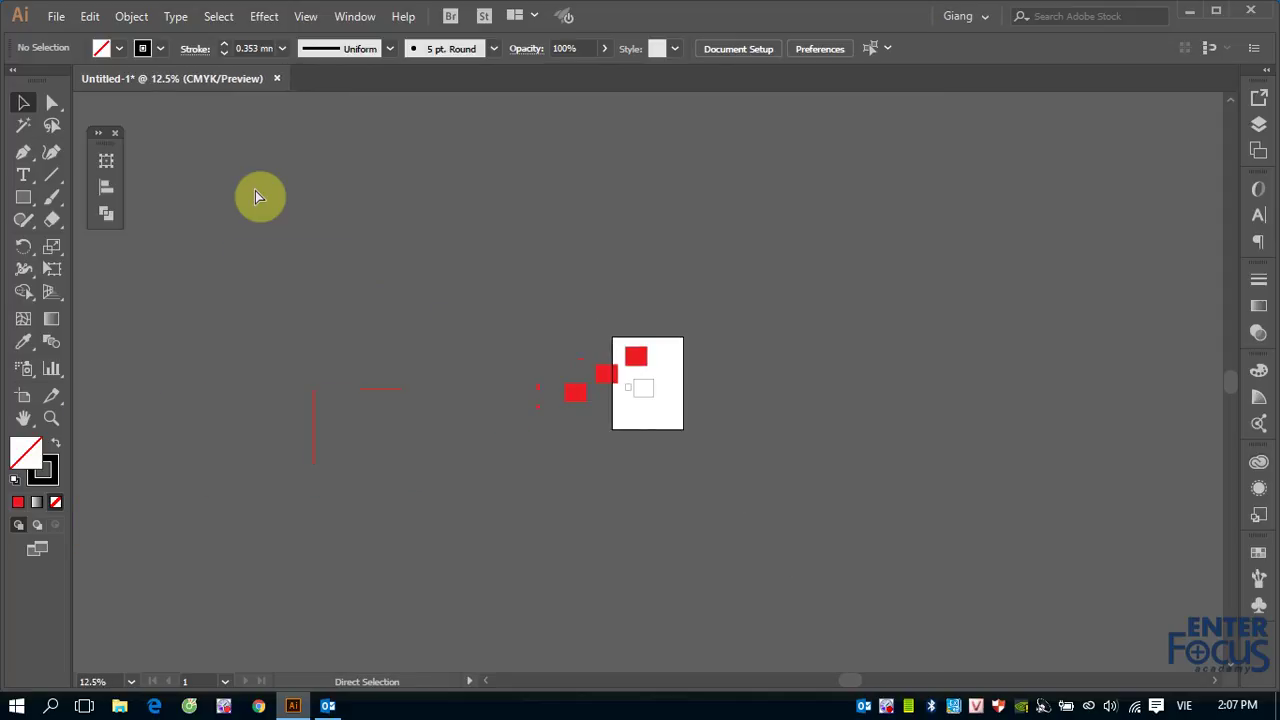
key("ctrl+plus")
key("ctrl+plus")
key("ctrl+plus")
key("ctrl+plus")
key("ctrl+plus")
key("ctrl+plus")
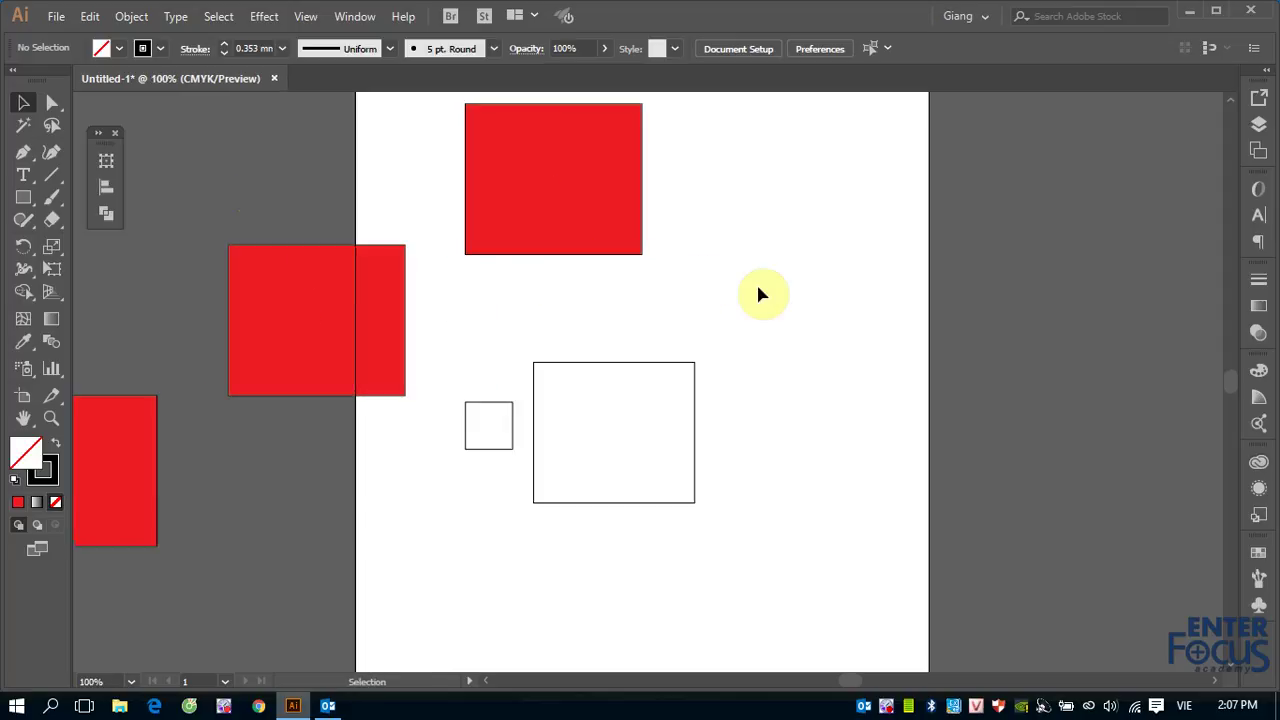
- Pan the page up, down and sideways with scroll and Shift+scroll
scroll(760, 290, "down", 3)
scroll(760, 290, "down", 3)
scroll(758, 293, "up", 3)
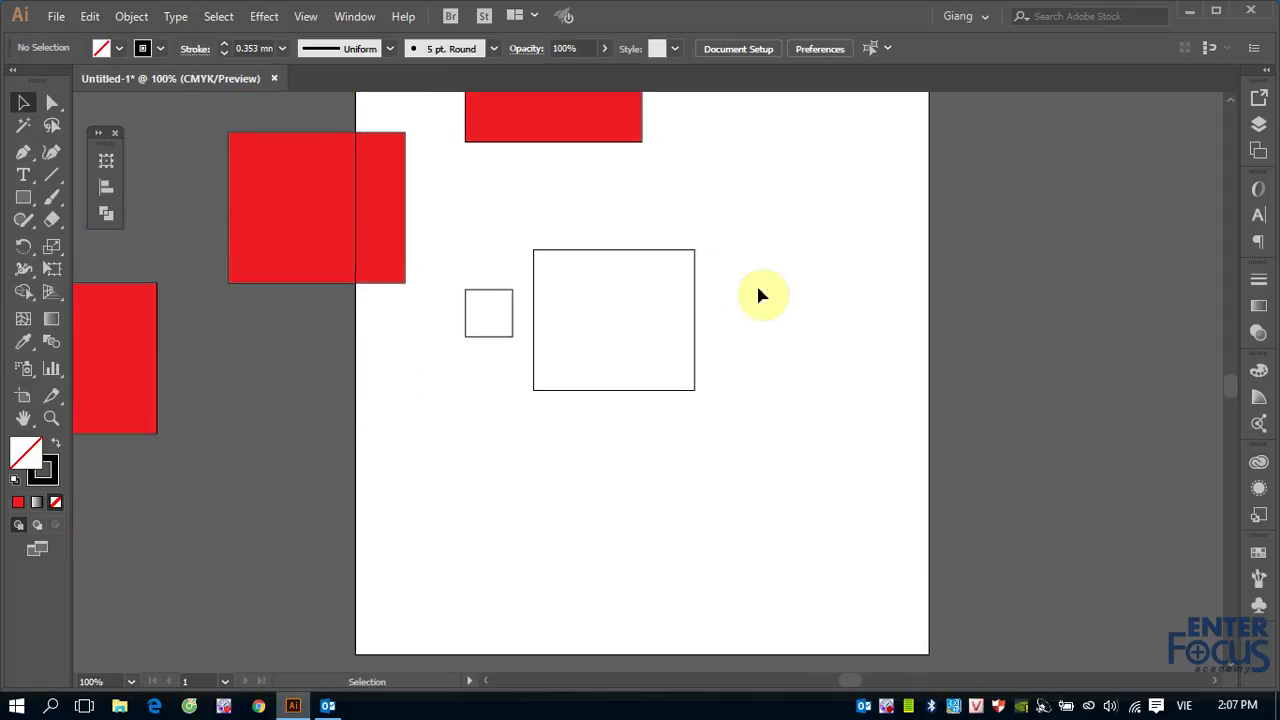
scroll(758, 290, "left", 2)
scroll(758, 290, "left", 3)
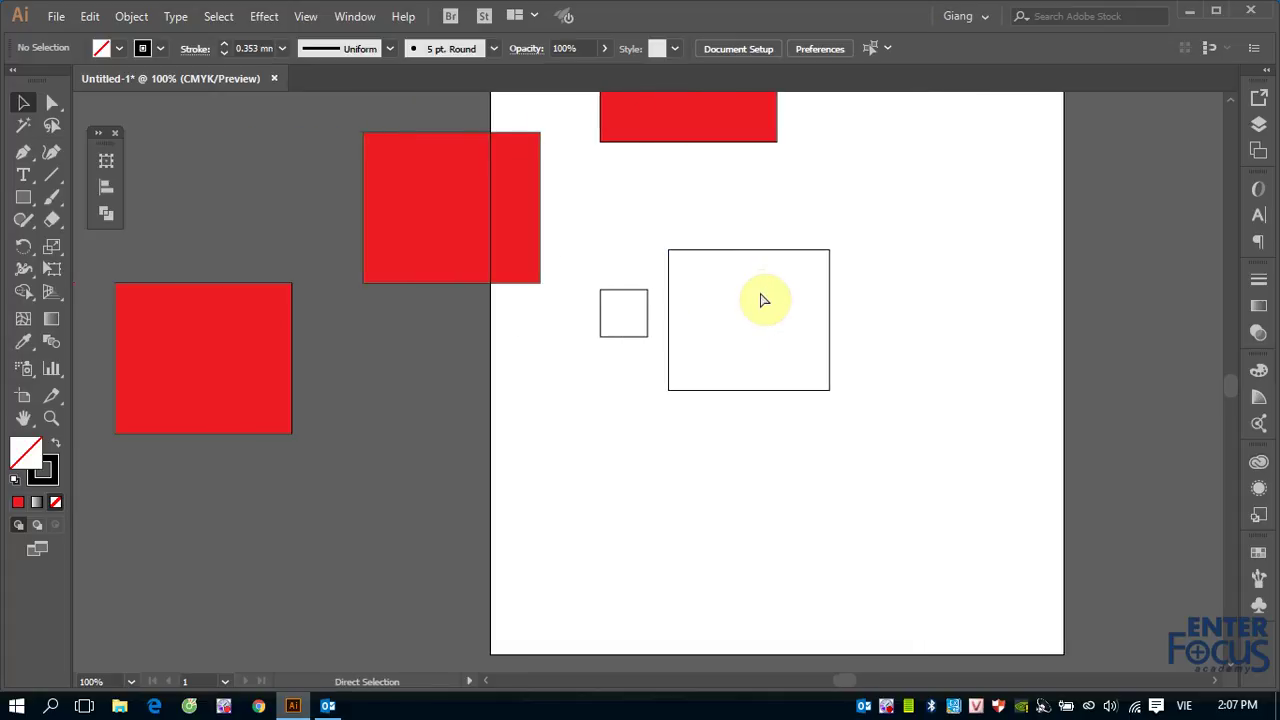
scroll(760, 295, "right", 4)
scroll(763, 300, "down", 5)
scroll(763, 300, "up", 9)
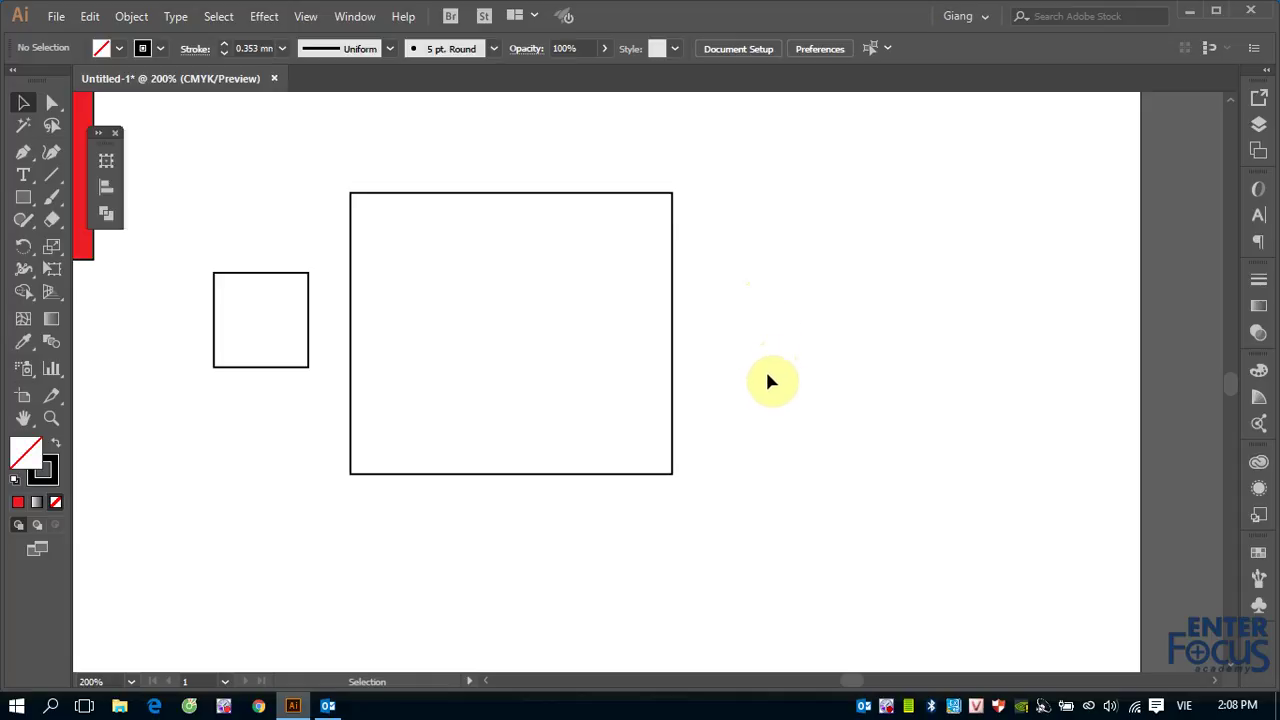
- Alt+scroll to zoom in to 200%, then back out to 50% with the whole page visible
scroll(766, 392, "up", 2)
scroll(766, 392, "down", 2)
scroll(766, 392, "down", 2)
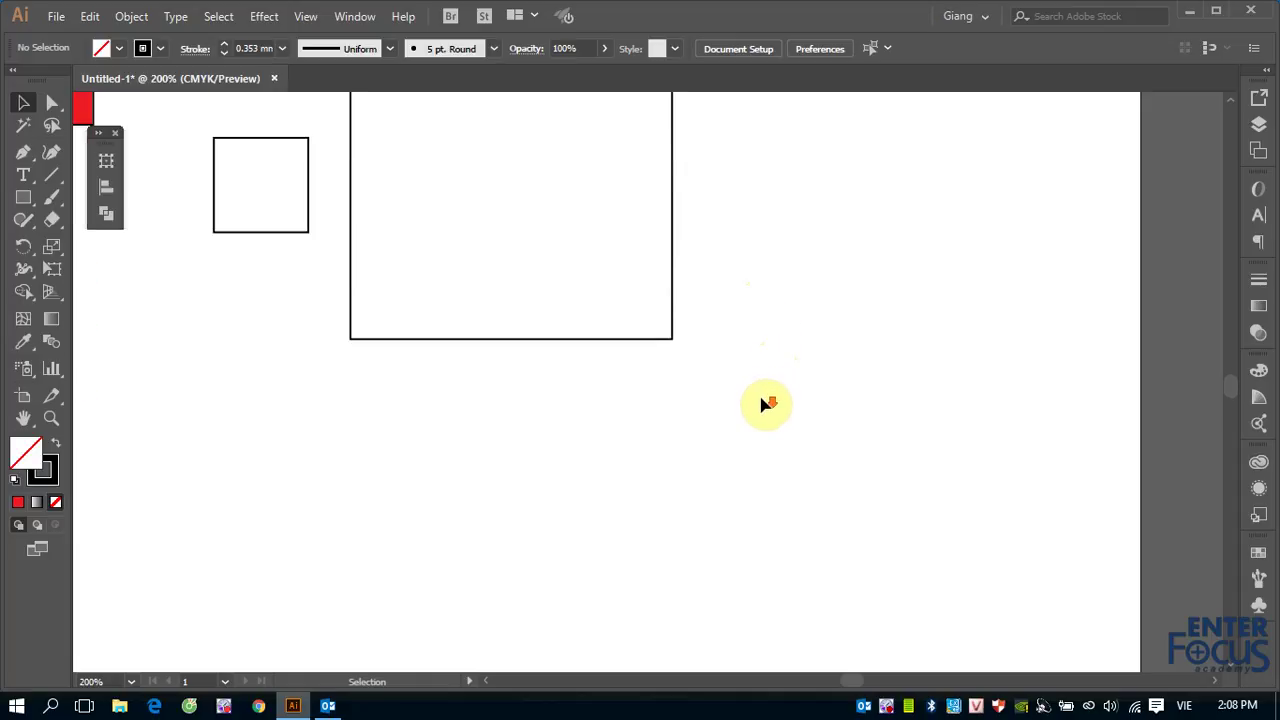
scroll(766, 400, "down", 2)
scroll(766, 403, "up", 3)
scroll(766, 403, "up", 3)
scroll(766, 403, "up", 1)
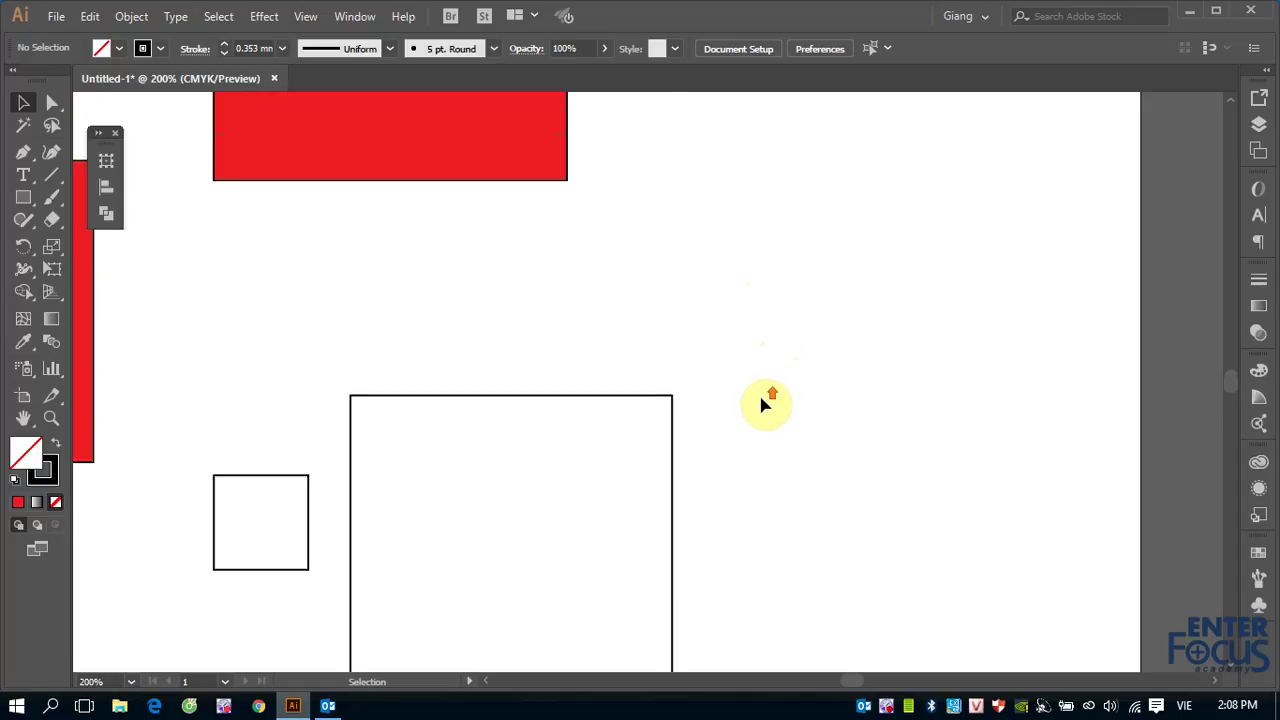
scroll(766, 403, "up", 1)
scroll(766, 403, "up", 1)
scroll(763, 403, "down", 3)
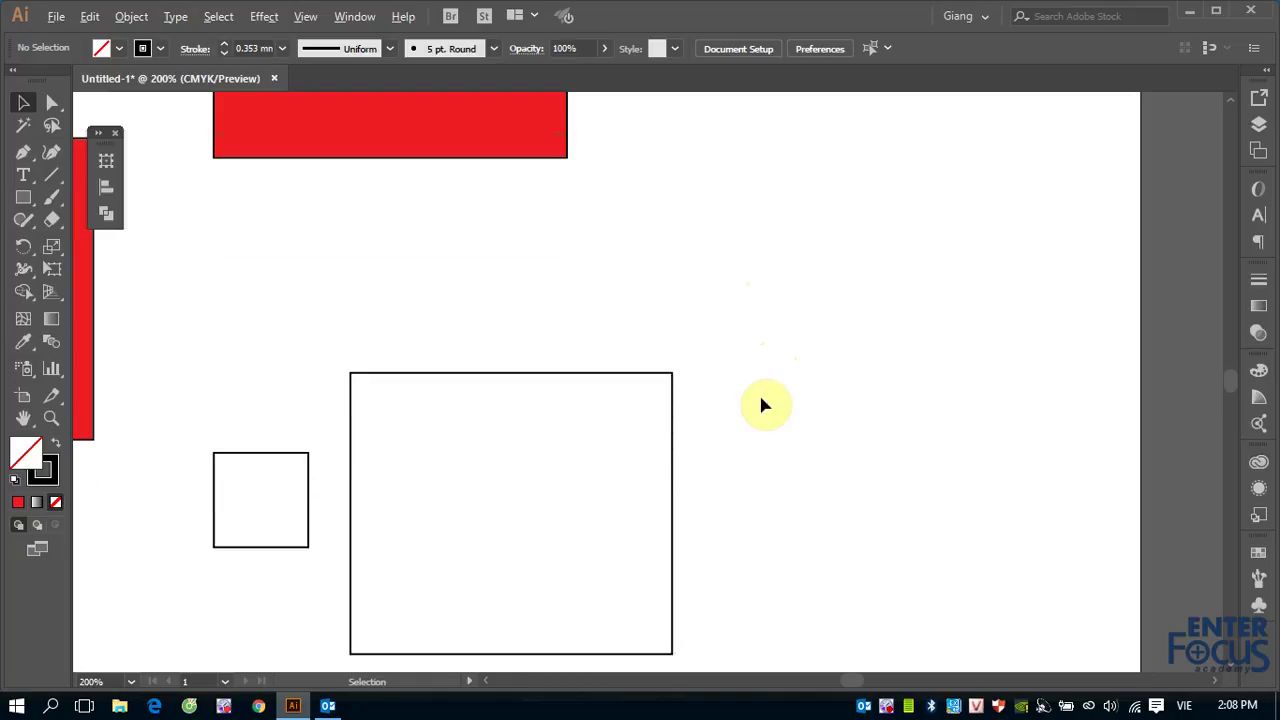
scroll(761, 403, "down", 1)
scroll(763, 403, "down", 3)
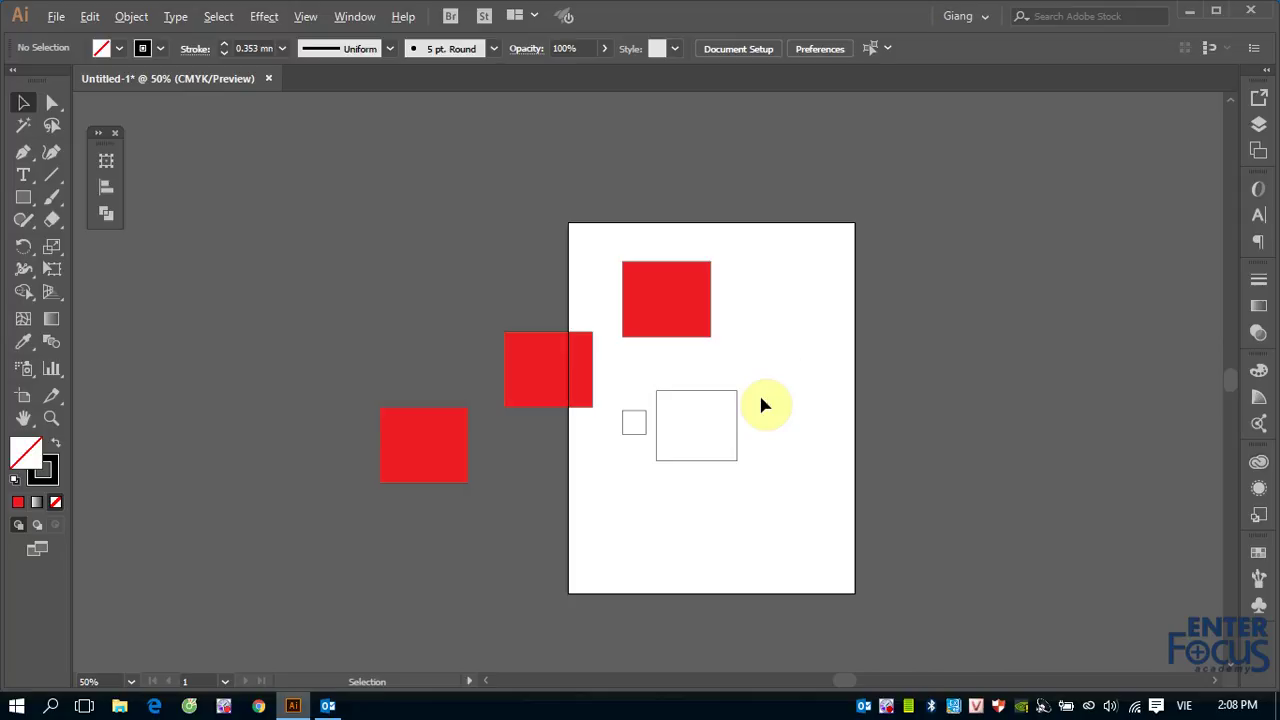
scroll(763, 404, "up", 5)
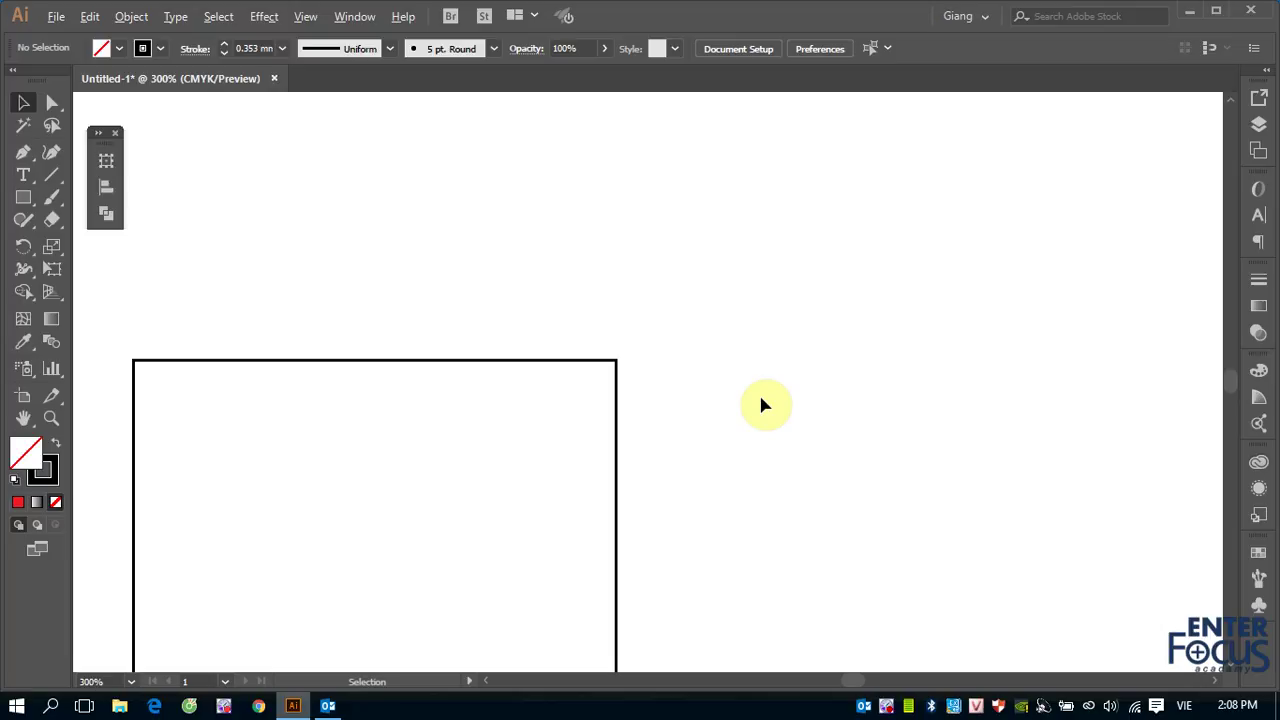
scroll(762, 405, "down", 4)
scroll(762, 405, "down", 1)
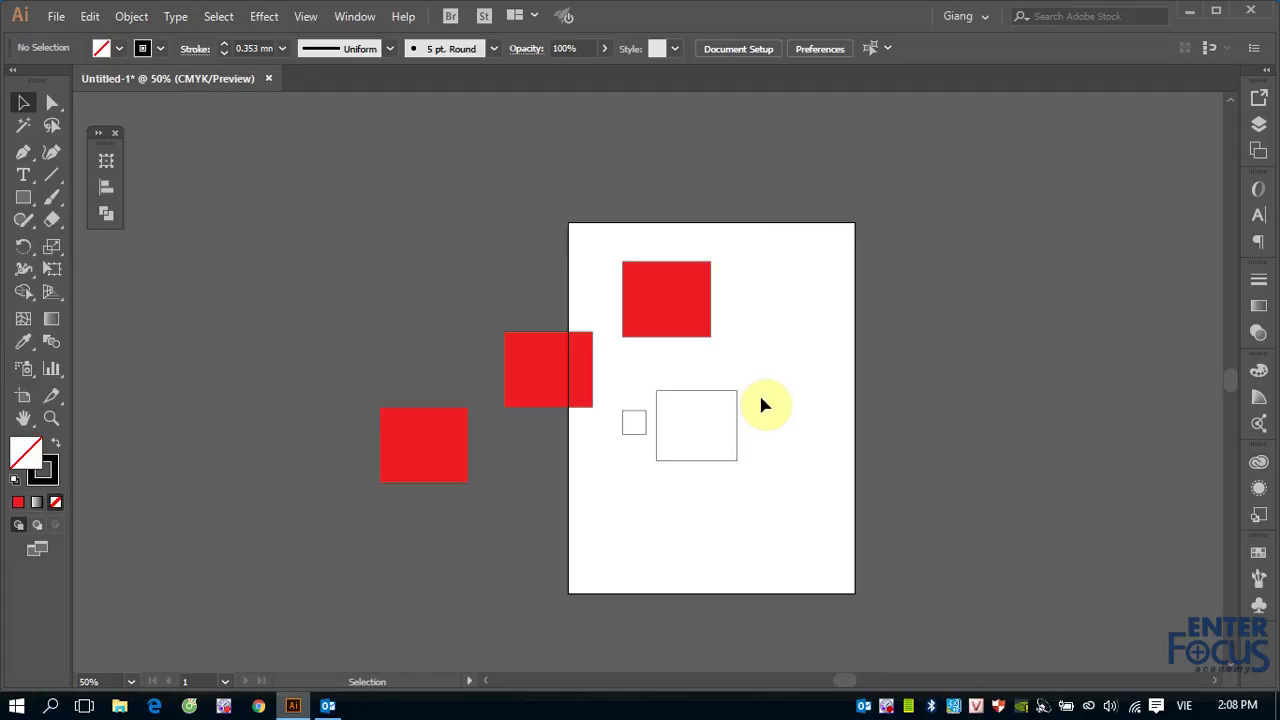
key("a")
key("v")
- Marquee-zoom around the small outlined square so it fills the view
key("z")
left_click_drag(614, 404, 651, 443)
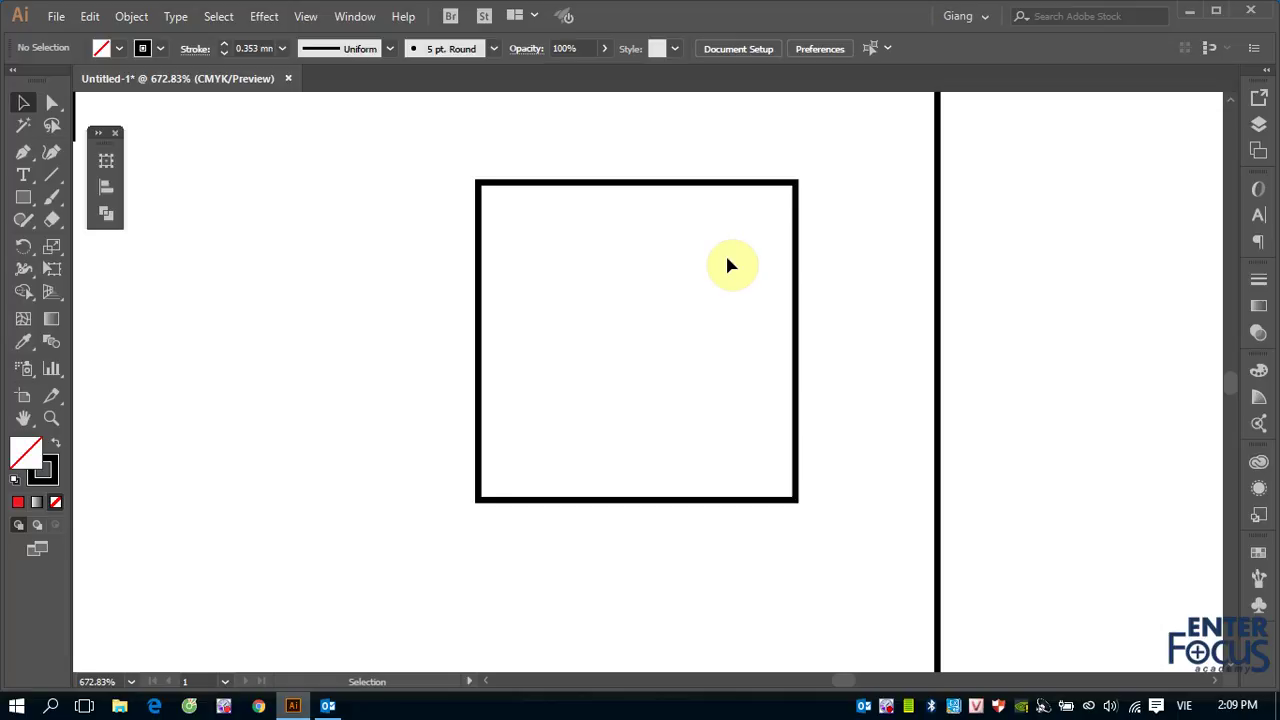
- Pan with the Hand tool over the red rectangle's top edge and the white page
left_click(24, 420)
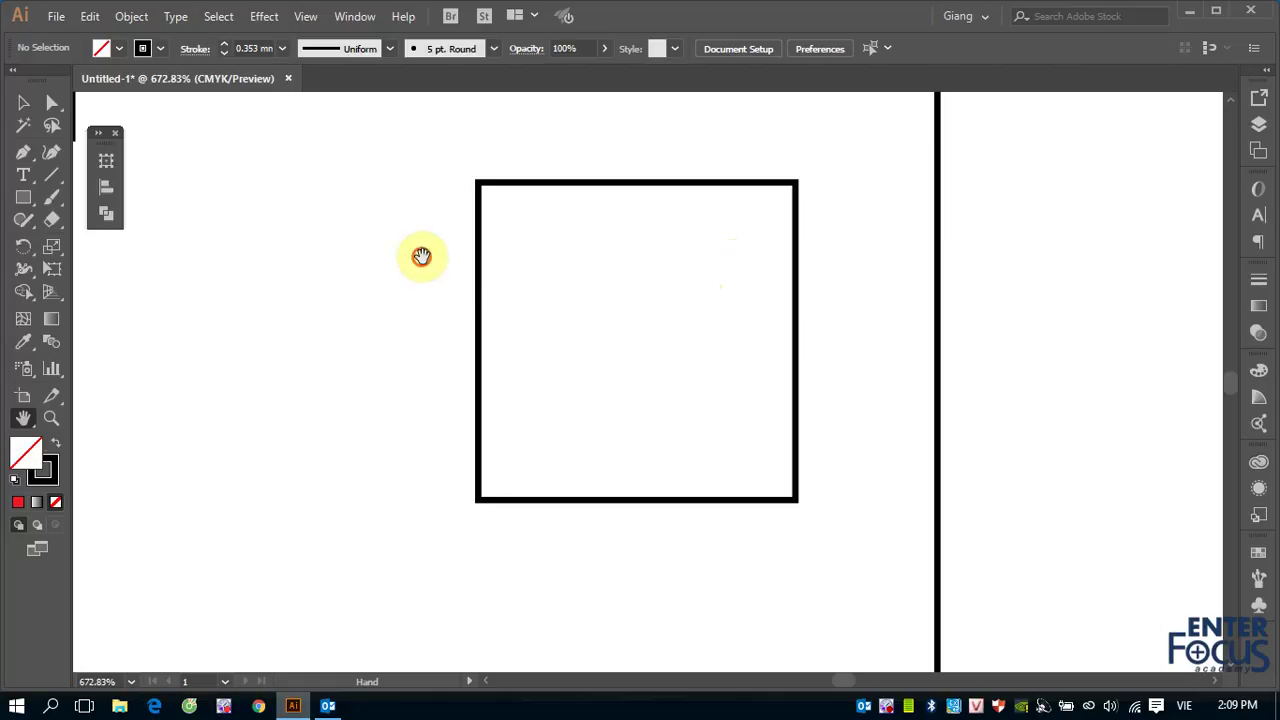
left_click_drag(541, 290, 495, 373)
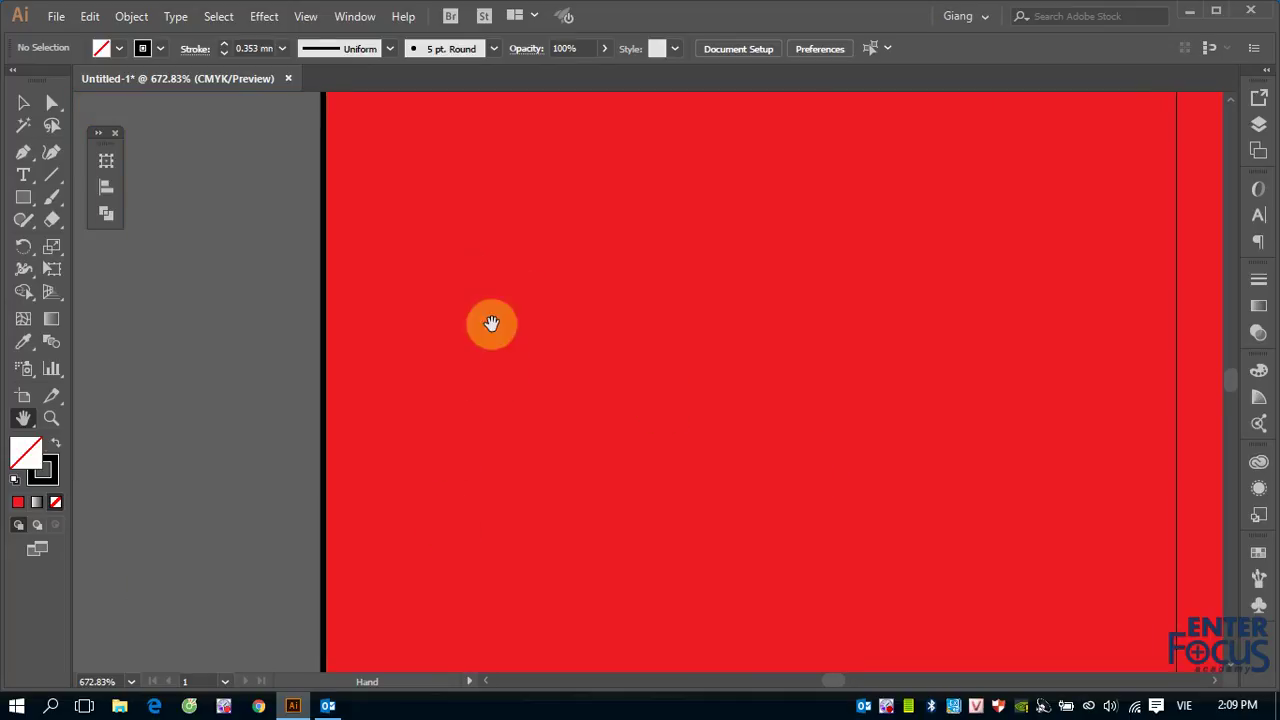
left_click_drag(491, 326, 364, 464)
left_click_drag(457, 380, 354, 462)
left_click_drag(926, 354, 651, 247)
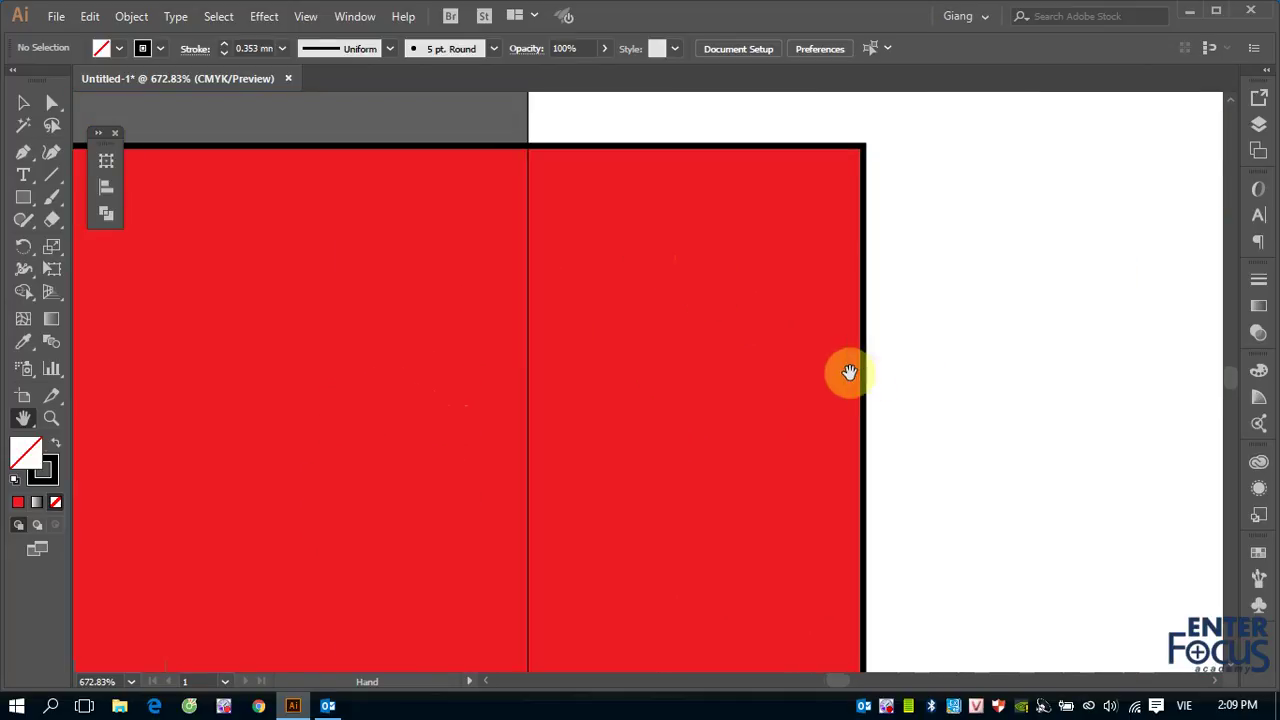
left_click_drag(849, 371, 734, 331)
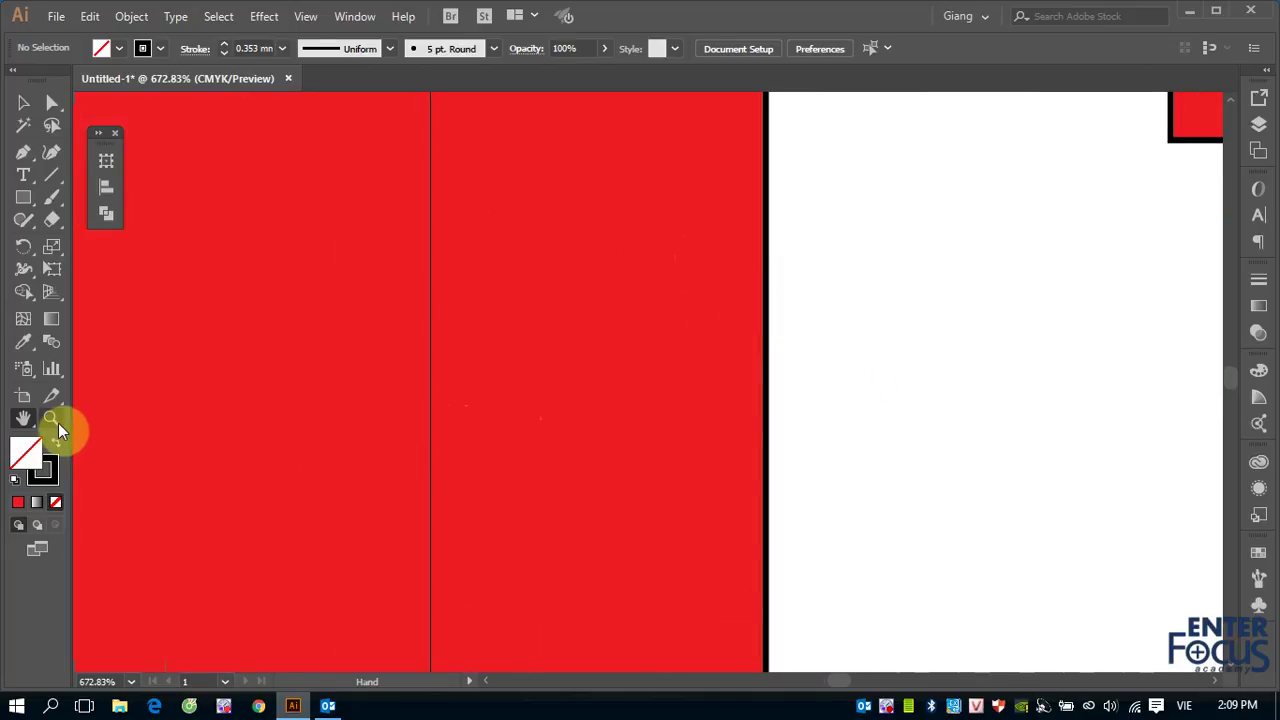
- Back in the Selection tool, Space-drag until the red square's top and right edges show
left_click(25, 108)
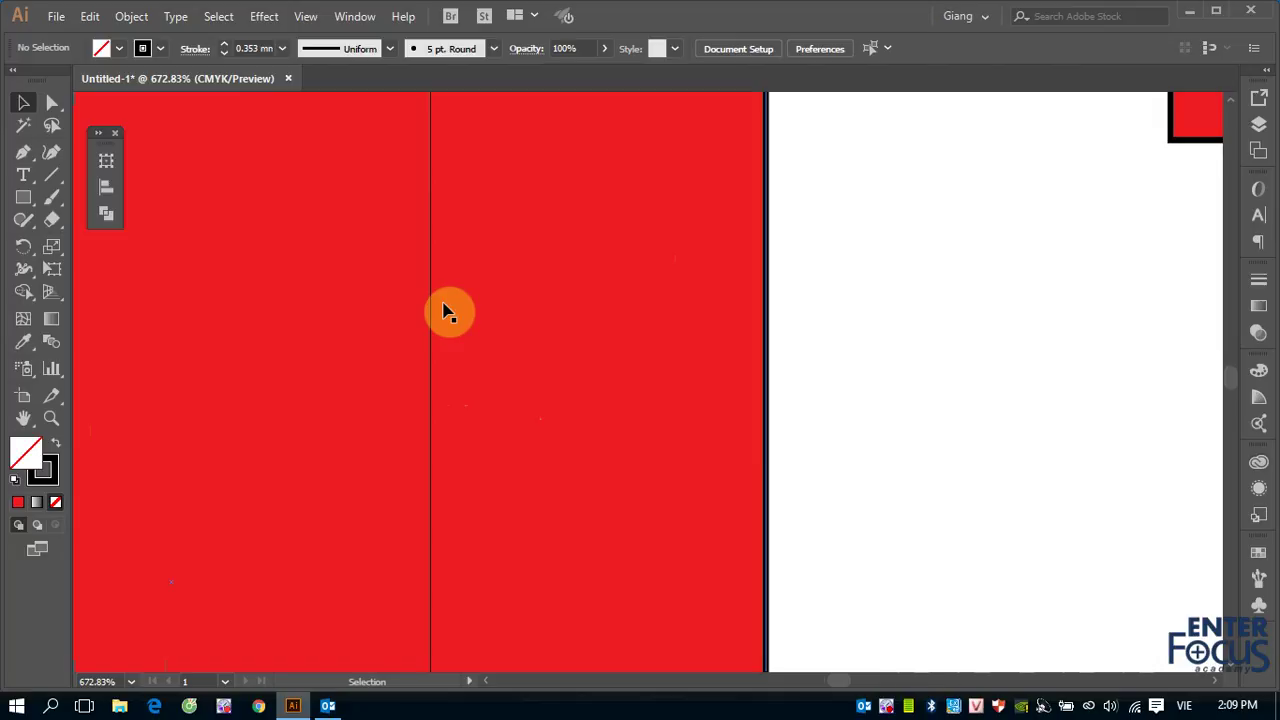
key("space")
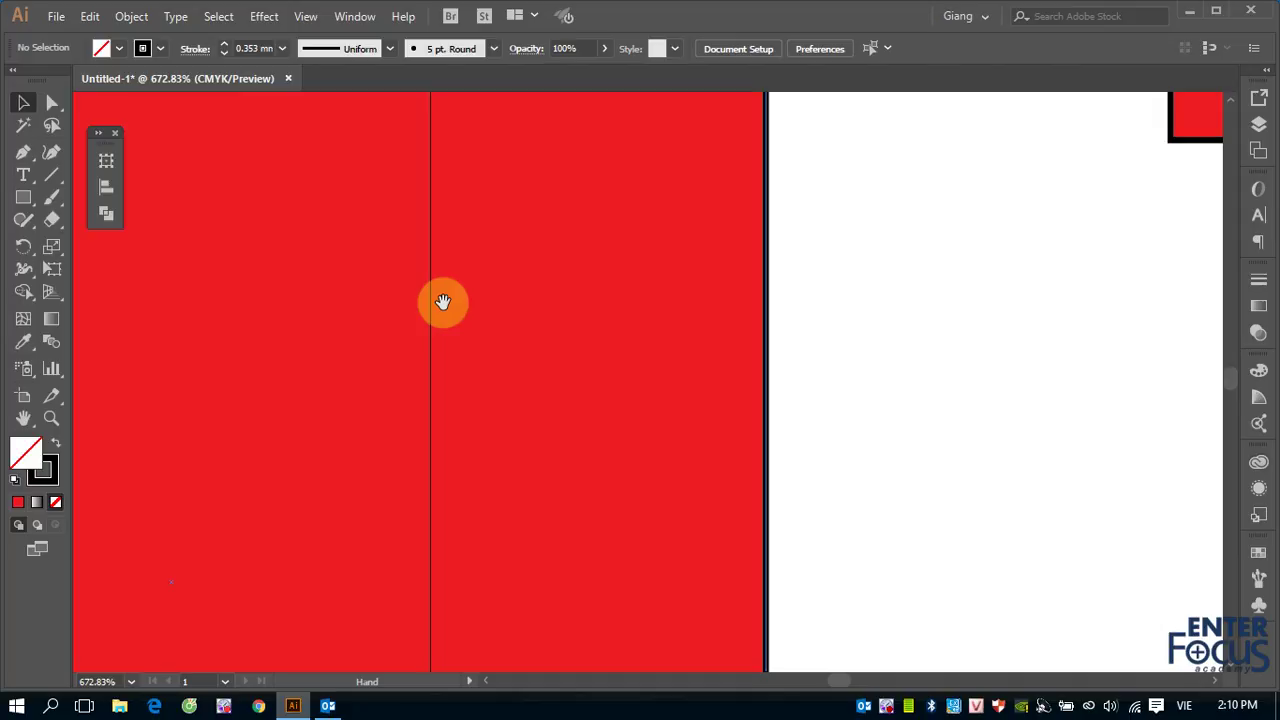
mouse_move(461, 352)
left_mouse_down()
mouse_move(549, 400)
mouse_move(863, 514)
left_mouse_up()
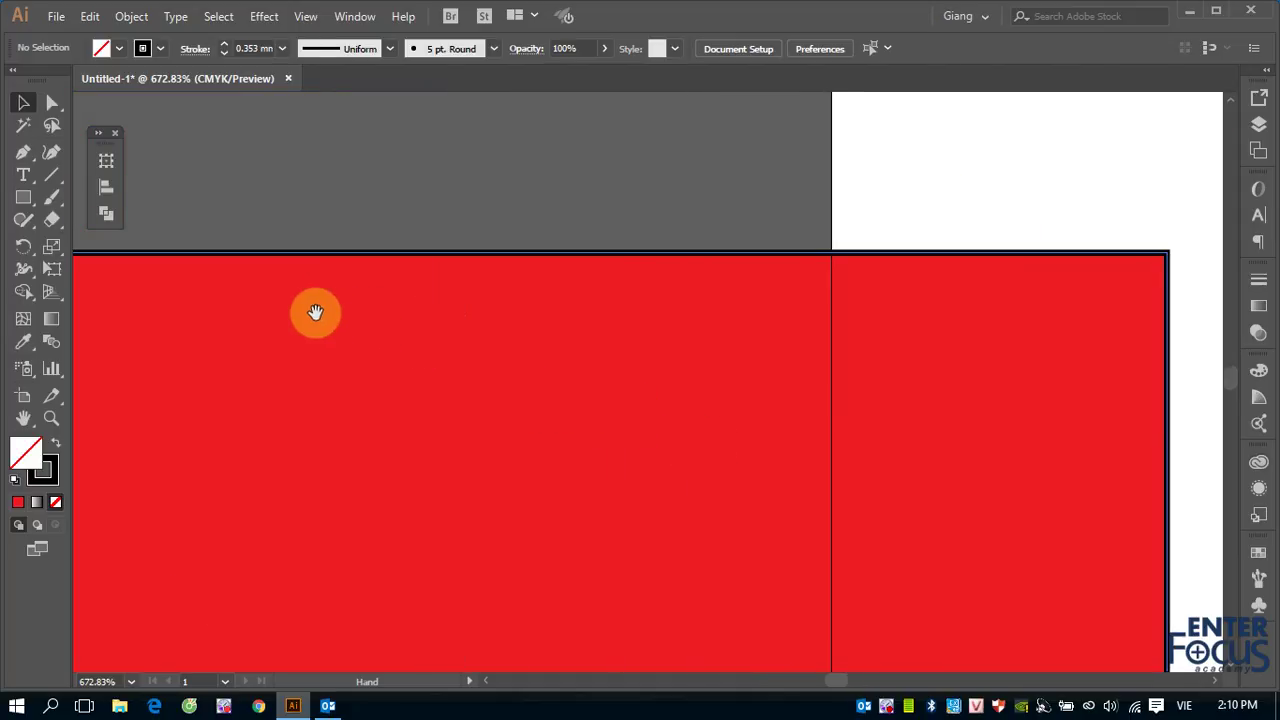
mouse_move(402, 321)
left_mouse_down()
mouse_move(607, 358)
mouse_move(311, 394)
left_mouse_up()
left_click_drag(906, 466, 677, 486)
left_click_drag(1150, 306, 729, 457)
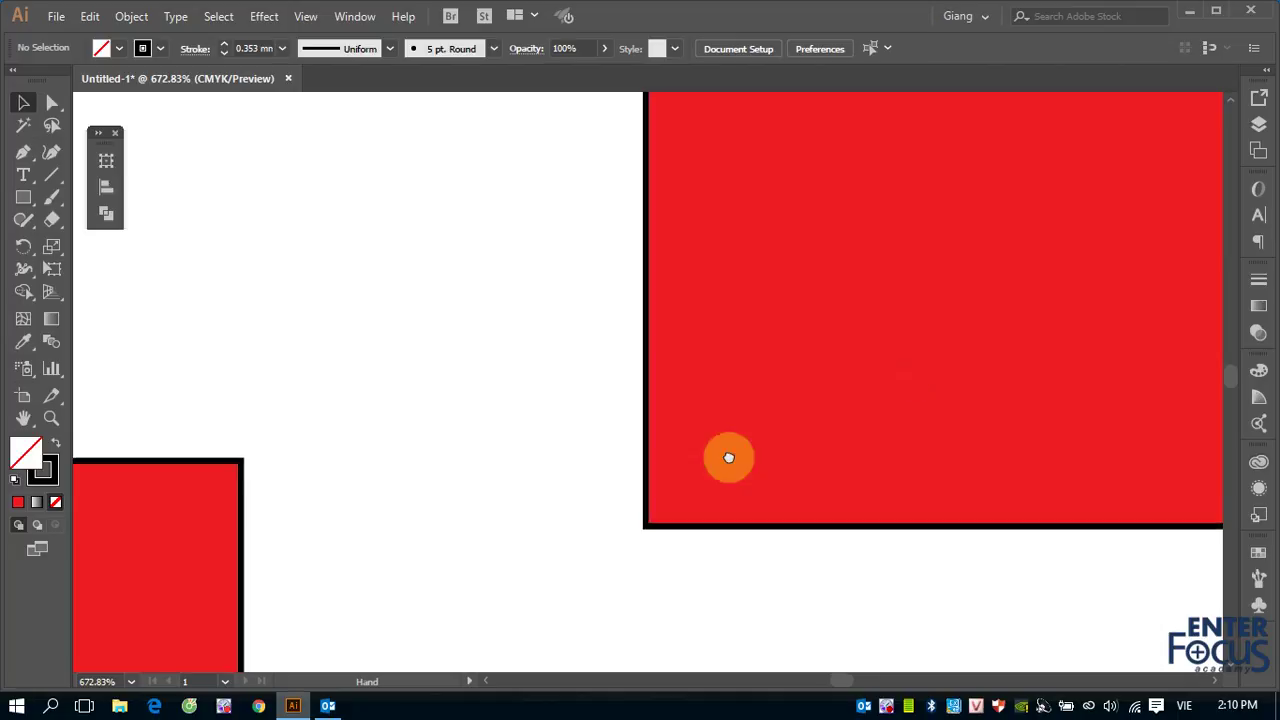
left_click_drag(1072, 264, 742, 414)
left_click_drag(1000, 430, 751, 434)
left_click_drag(1100, 471, 860, 471)
left_click_drag(776, 640, 865, 410)
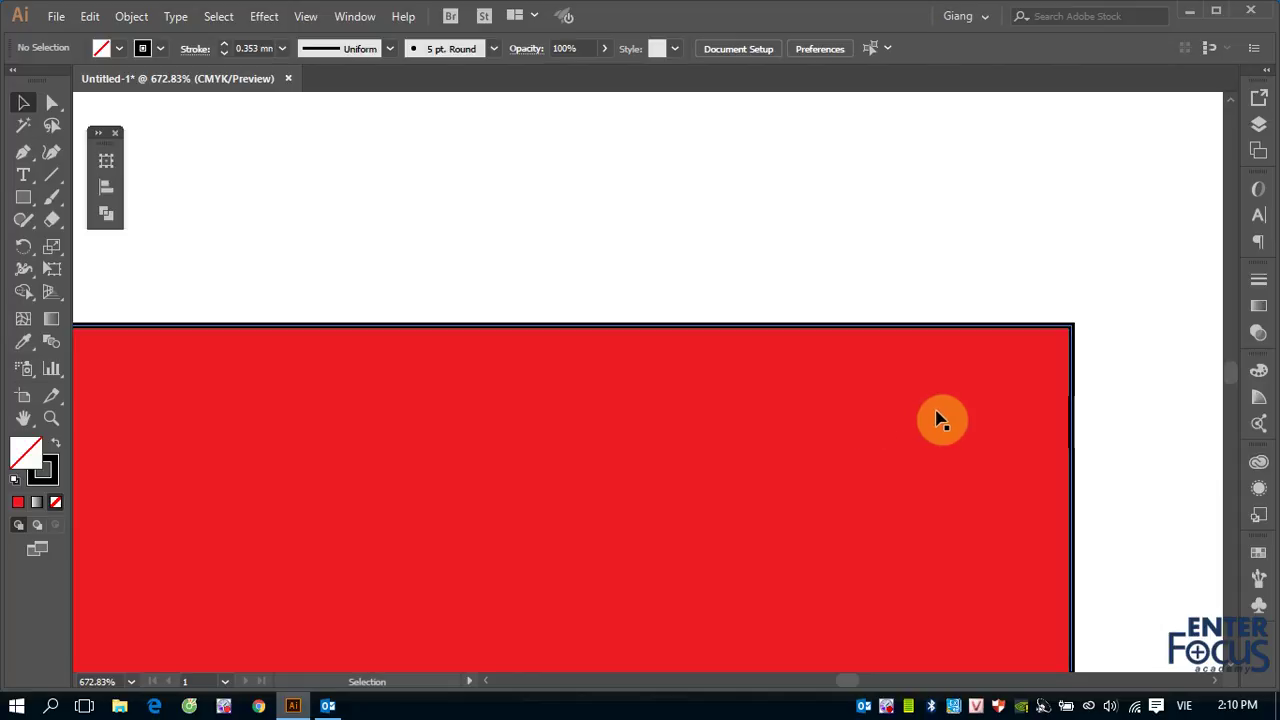
- Scroll vertically to bring the red square's bottom edge onto the white page
scroll(943, 428, "up", 1)
scroll(943, 428, "down", 2)
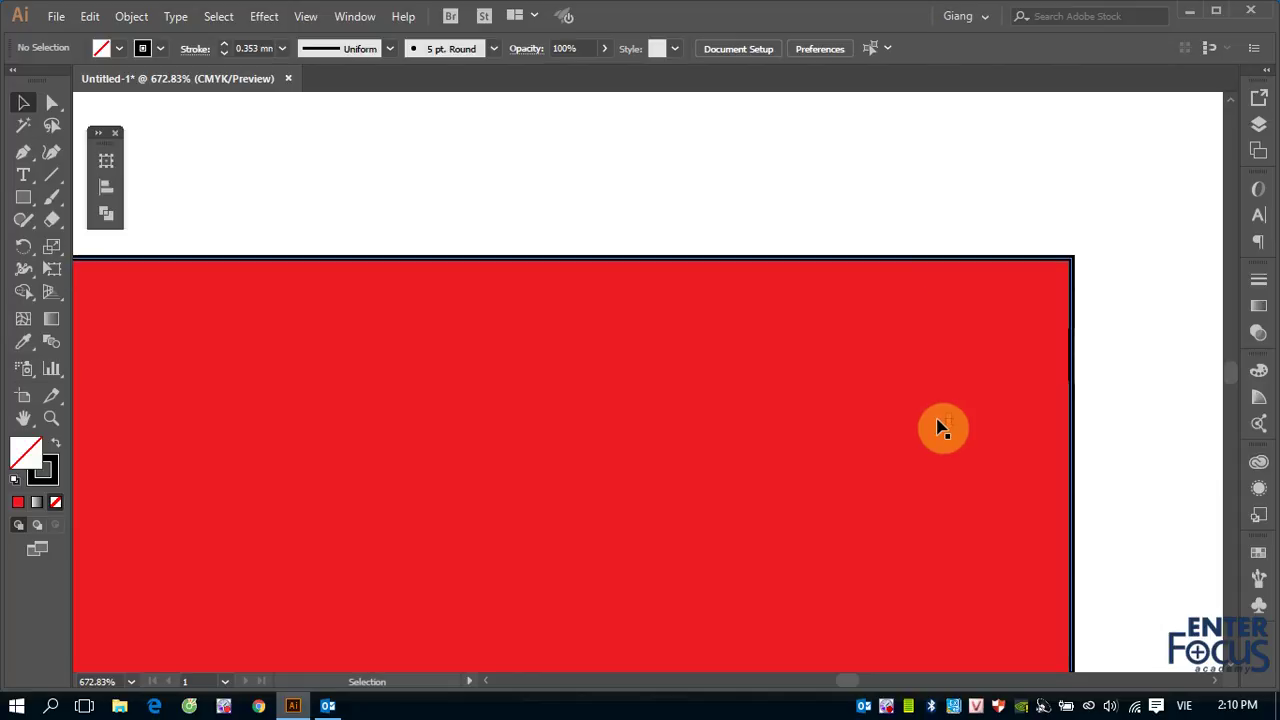
scroll(940, 427, "down", 2)
scroll(935, 426, "down", 1)
scroll(935, 426, "up", 1)
scroll(935, 426, "up", 3)
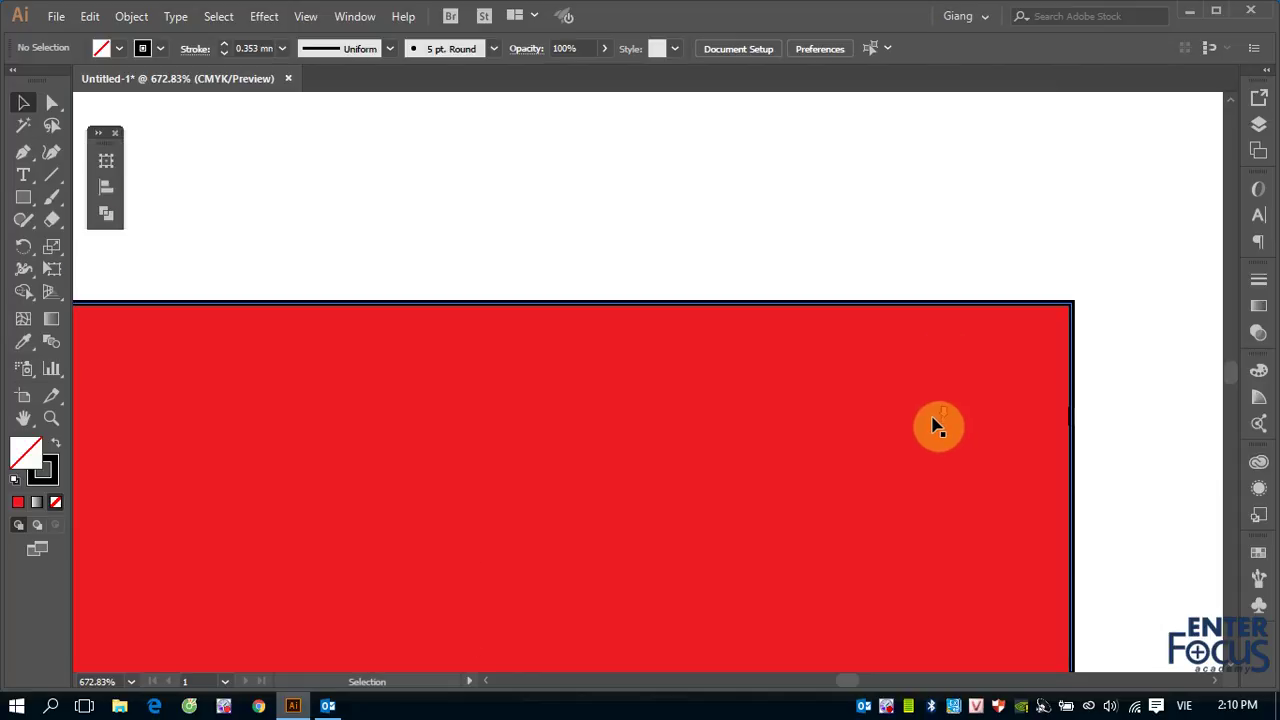
scroll(935, 426, "down", 4)
scroll(938, 427, "down", 1)
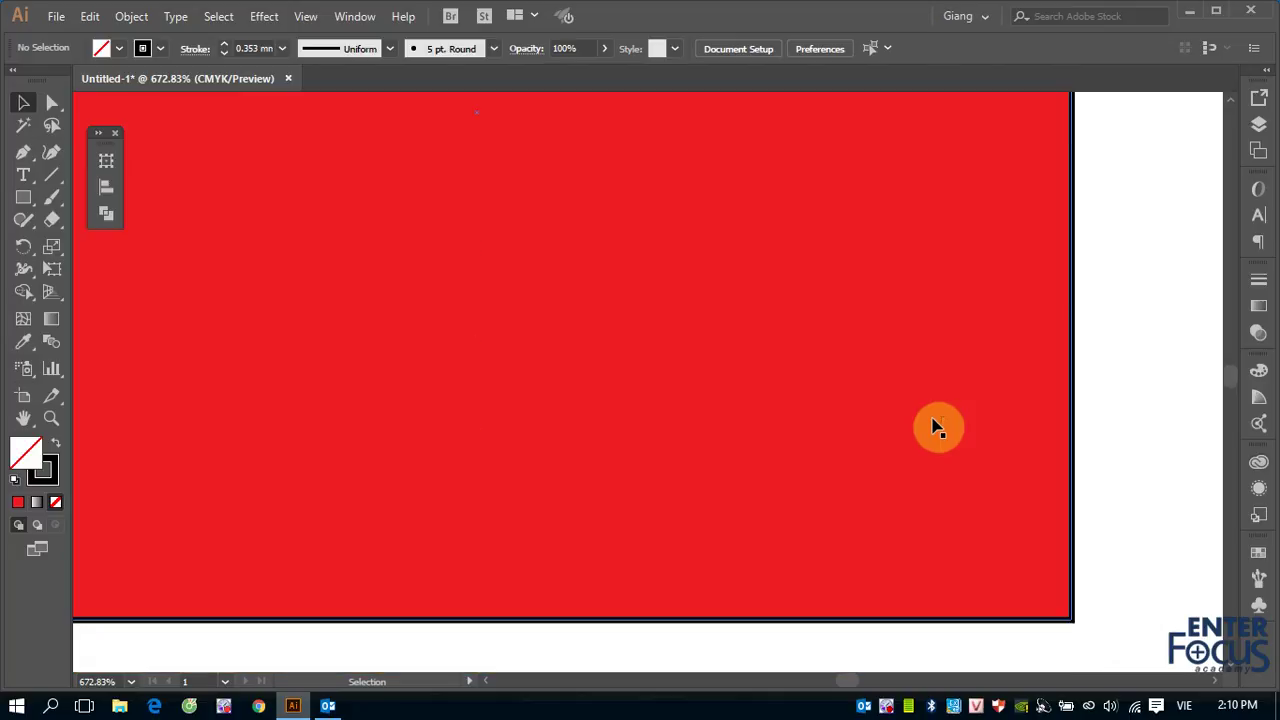
scroll(938, 427, "down", 2)
scroll(935, 428, "down", 1)
scroll(930, 426, "up", 2)
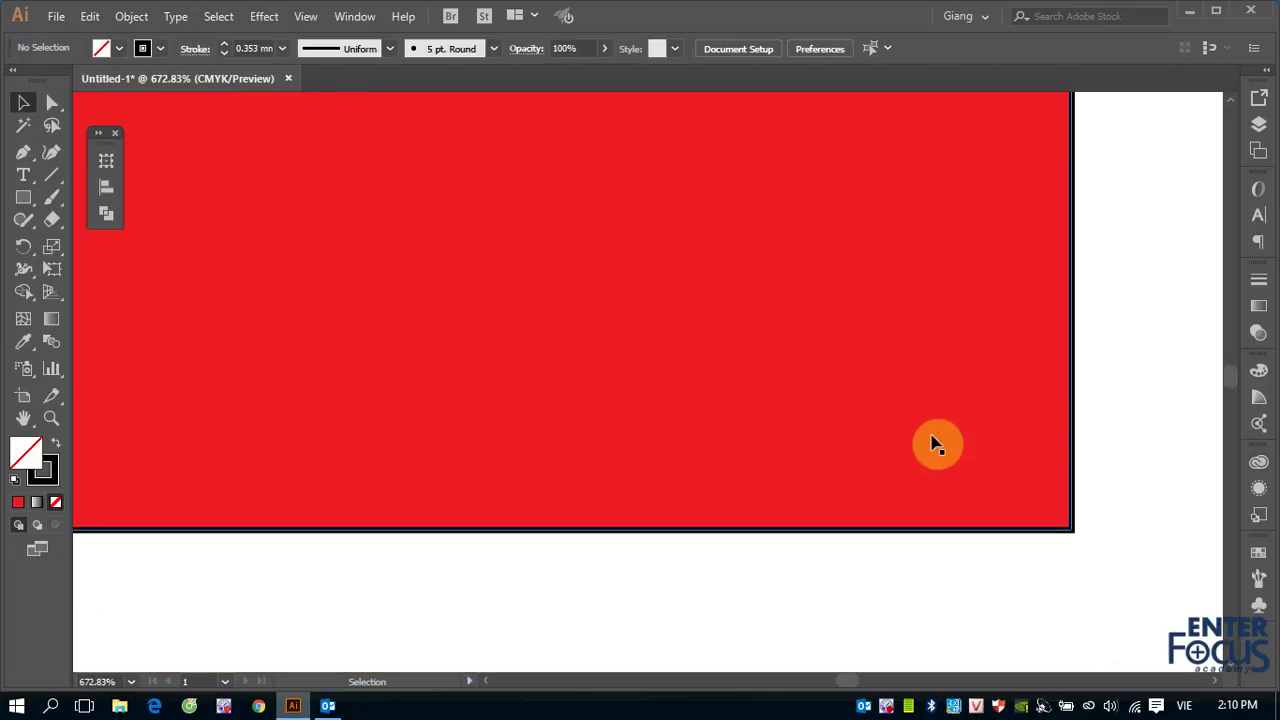
- Ctrl+scroll sideways until the red square's right edge sits on the page
scroll(937, 445, "left", 1)
scroll(937, 445, "left", 2)
scroll(937, 445, "right", 1)
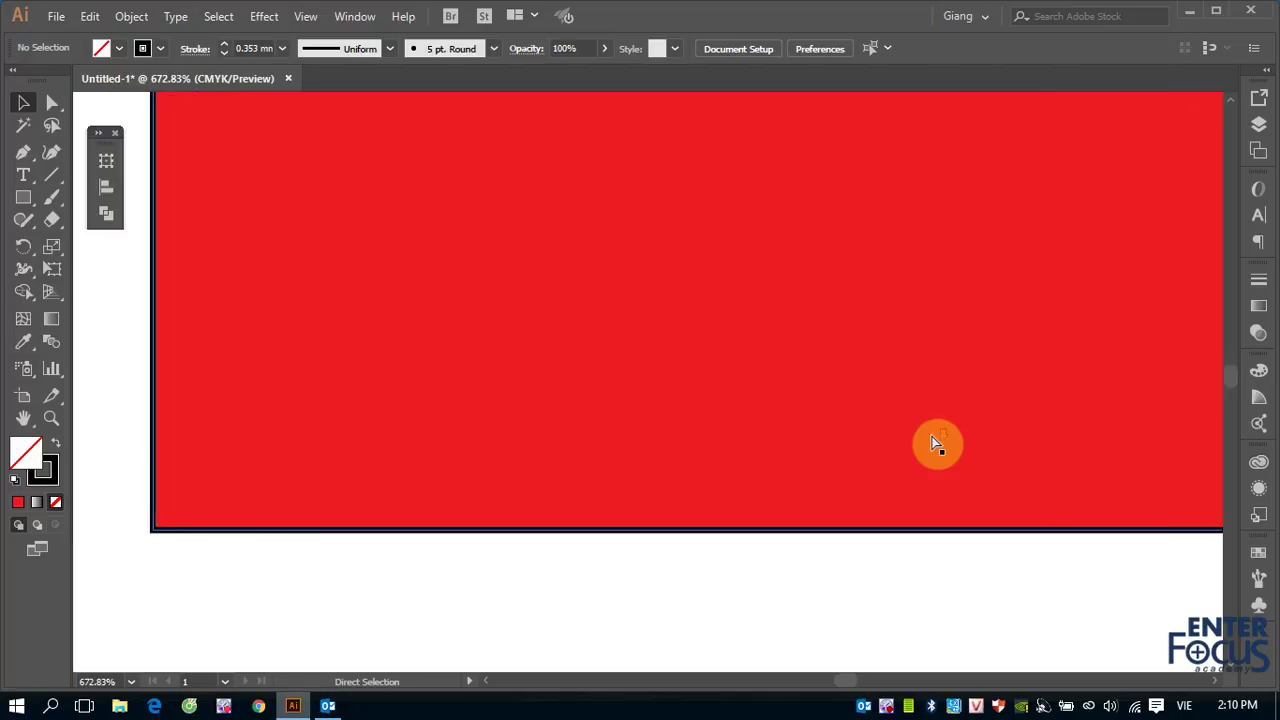
scroll(932, 443, "right", 1)
scroll(932, 440, "right", 1)
scroll(932, 440, "right", 1)
scroll(932, 440, "left", 2)
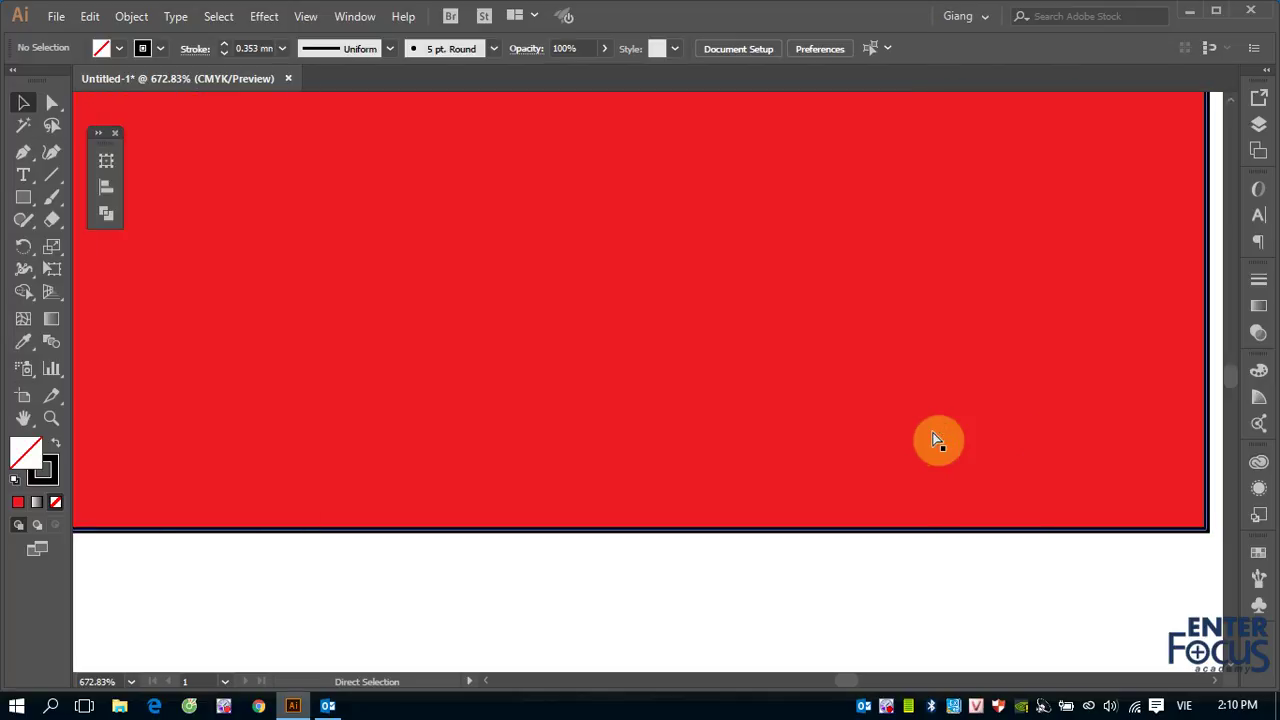
scroll(933, 438, "left", 1)
scroll(933, 438, "left", 1)
scroll(933, 438, "right", 1)
scroll(933, 438, "right", 2)
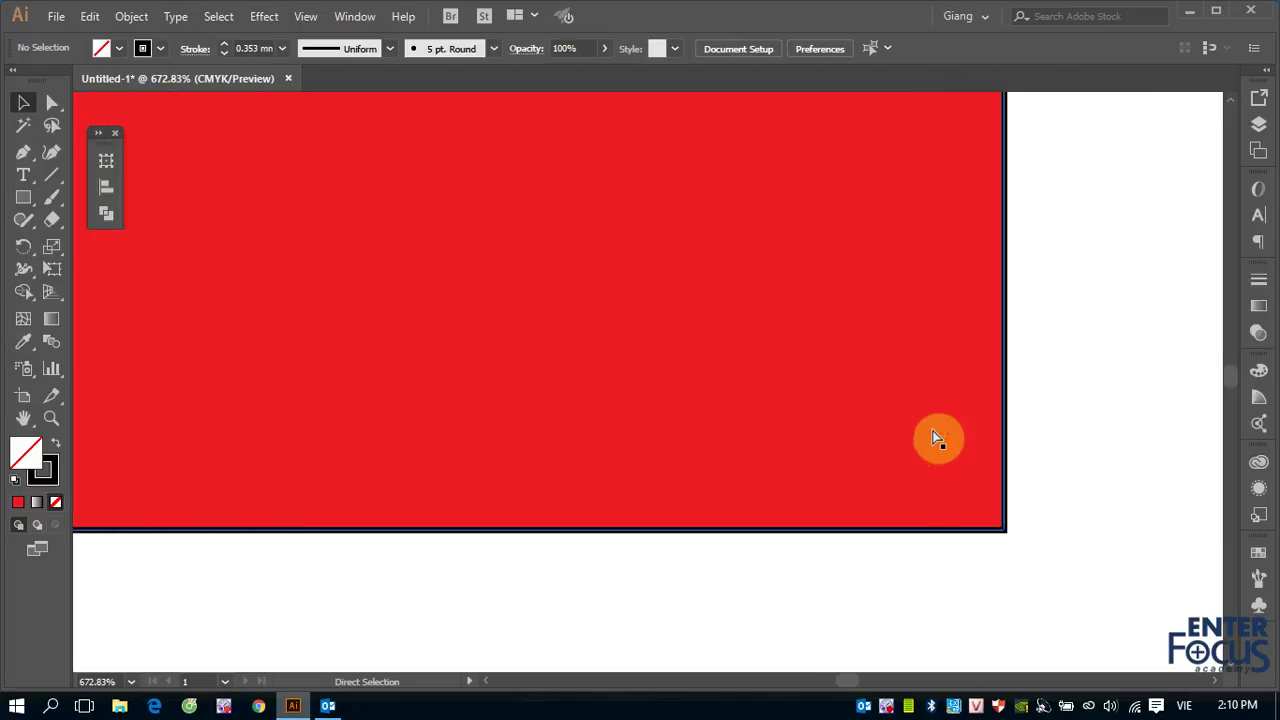
scroll(932, 438, "left", 1)
scroll(932, 438, "right", 1)
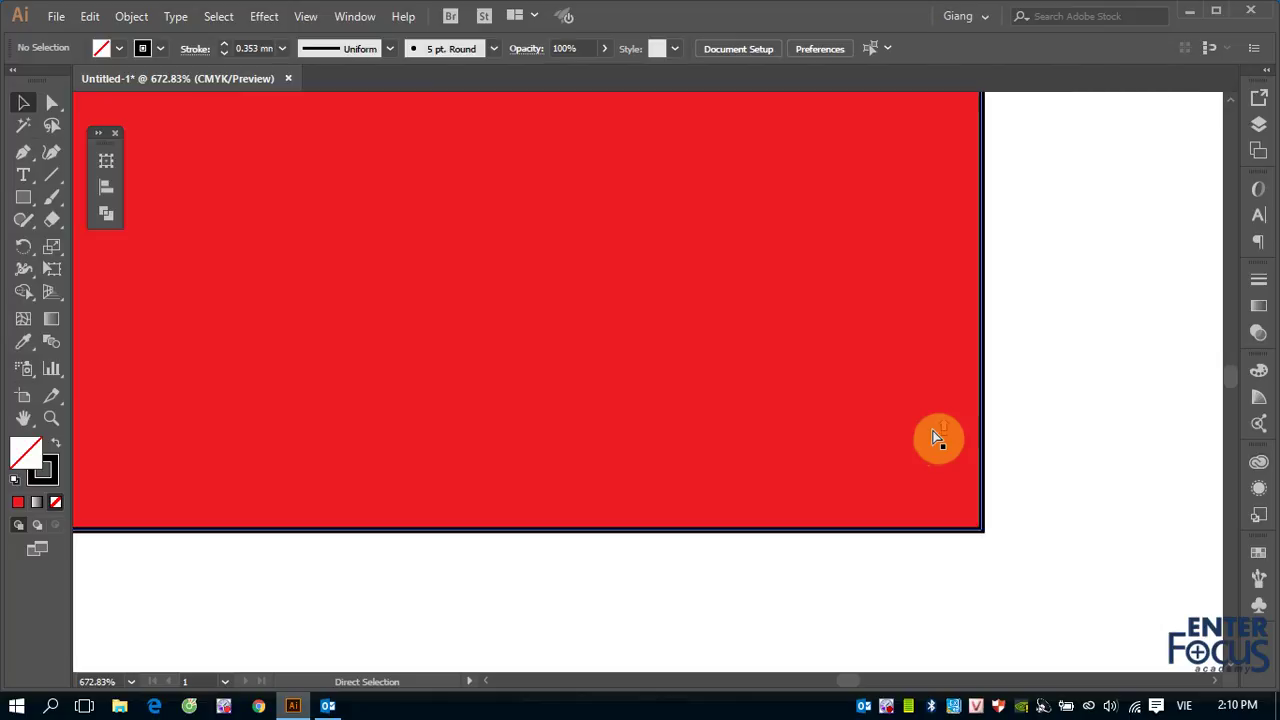
scroll(932, 440, "left", 1)
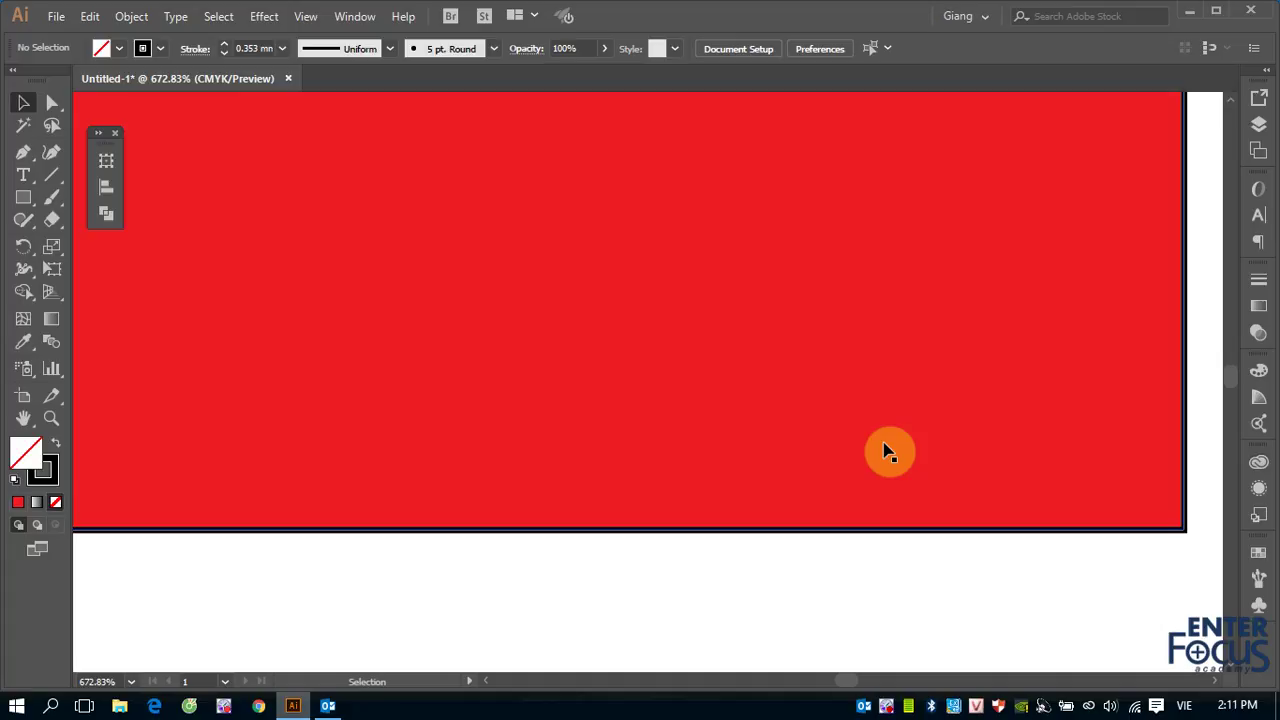
- Show the Navigator panel from the Window menu, park it top right, and shift its view box
left_click(352, 17)
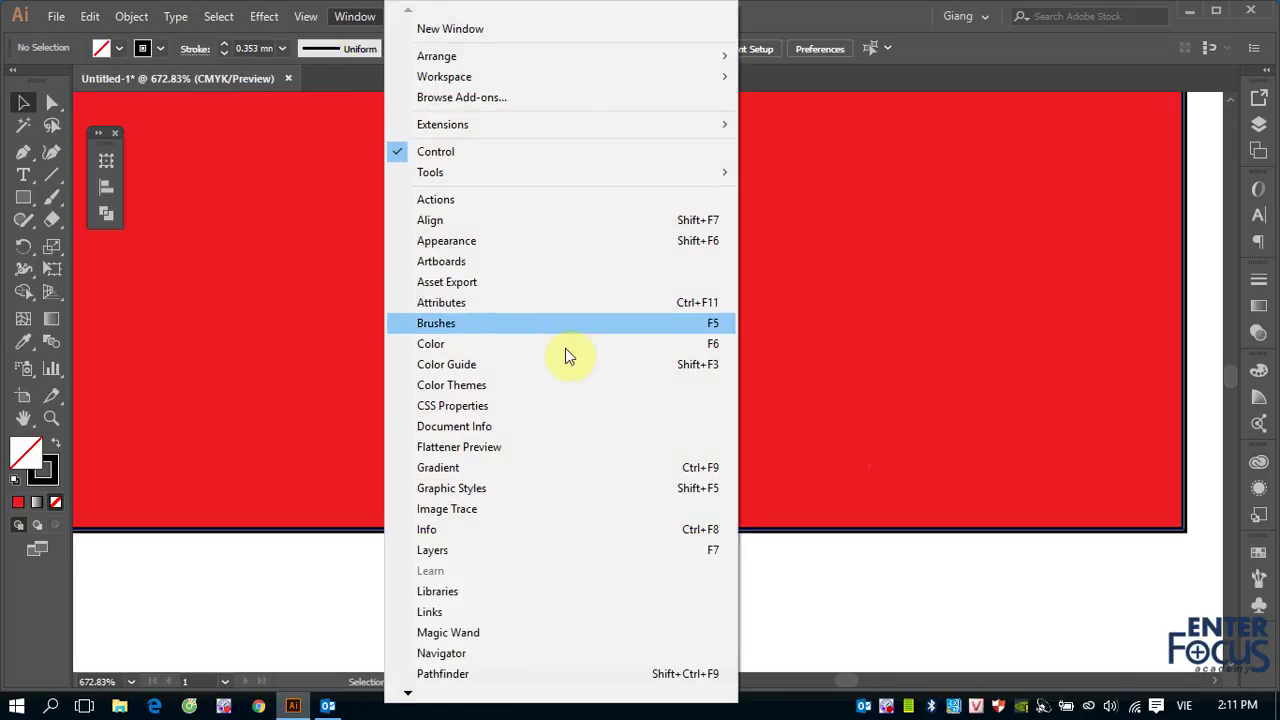
left_click(460, 655)
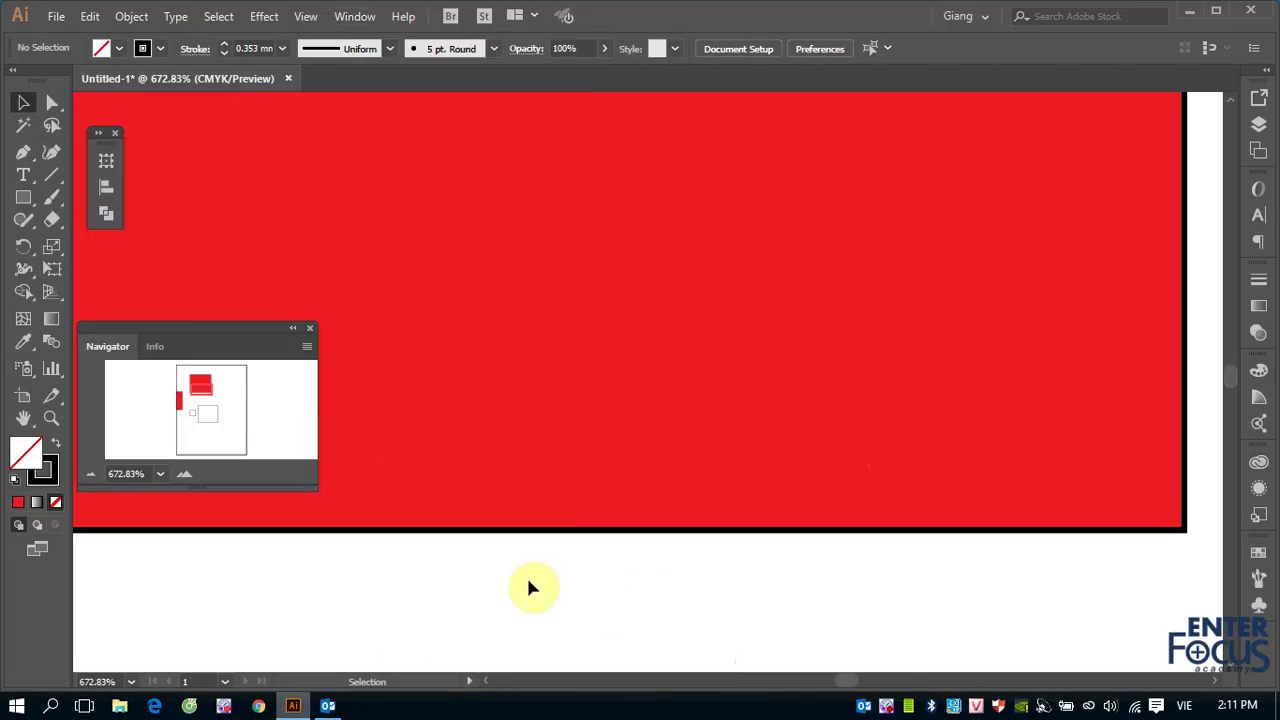
left_click_drag(181, 334, 1071, 134)
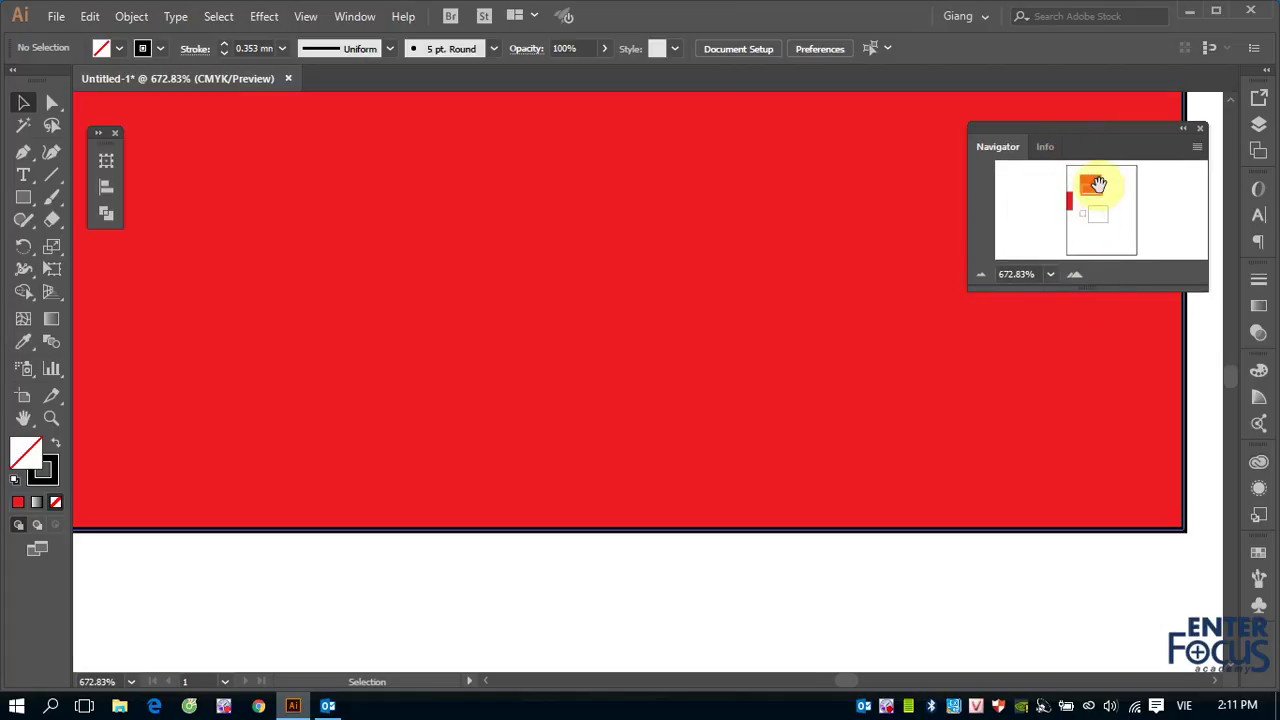
mouse_move(1114, 180)
left_mouse_down()
mouse_move(1066, 190)
mouse_move(1138, 184)
left_mouse_up()
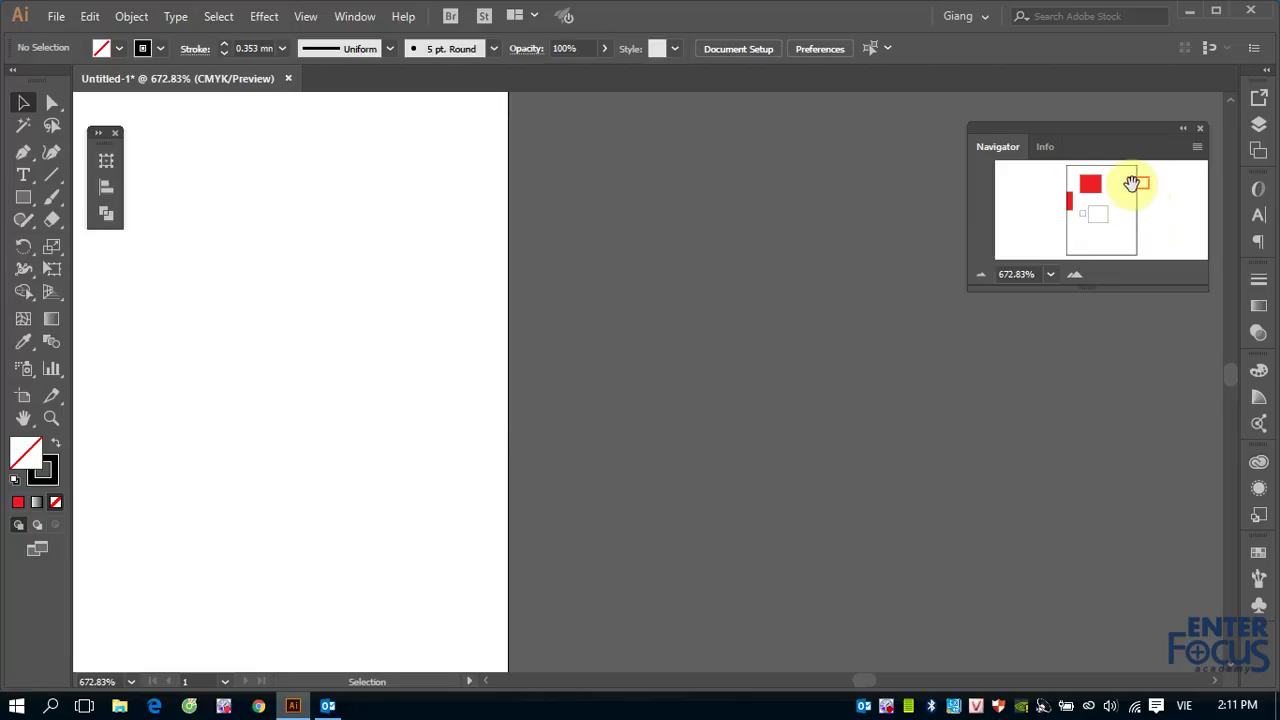
- Drag the Navigator's red view box left and down onto the square at the artboard's left edge
left_click(1137, 186)
left_click_drag(1137, 186, 1069, 202)
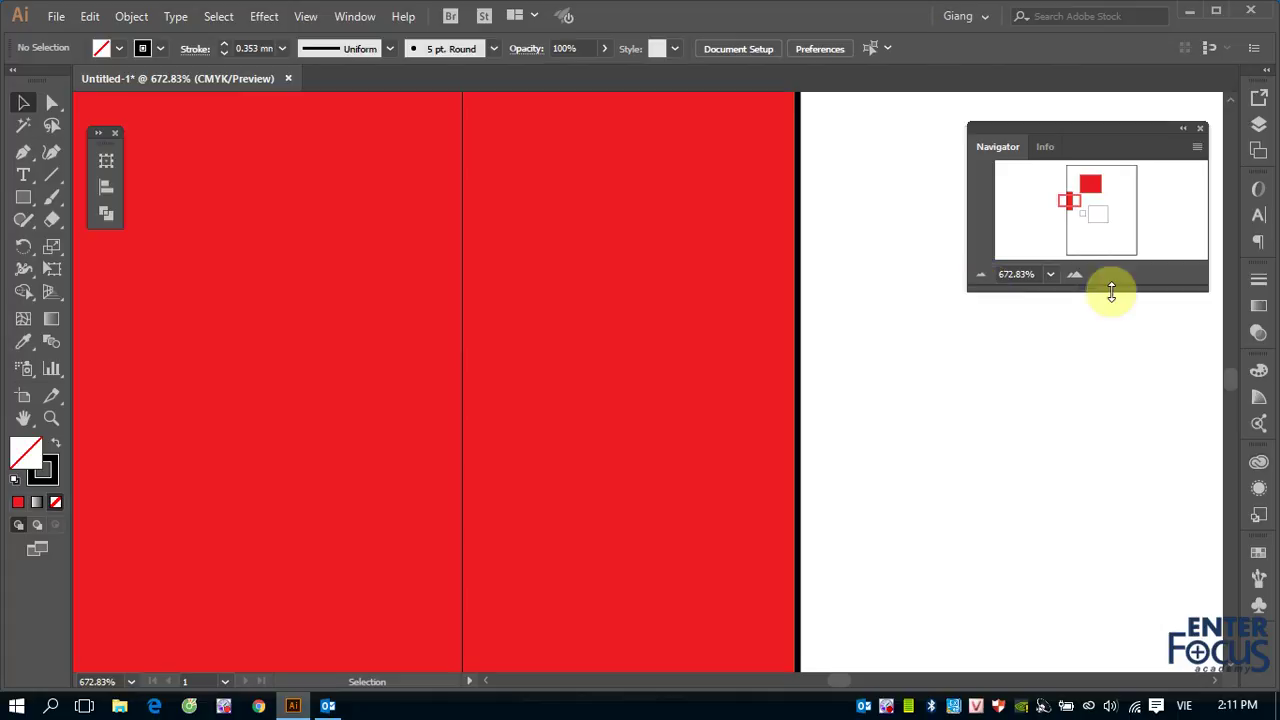
- Navigator-zoom in to 1200%, then step out through 150% and 100% to 66.67%
left_click(1078, 284)
left_click(1078, 284)
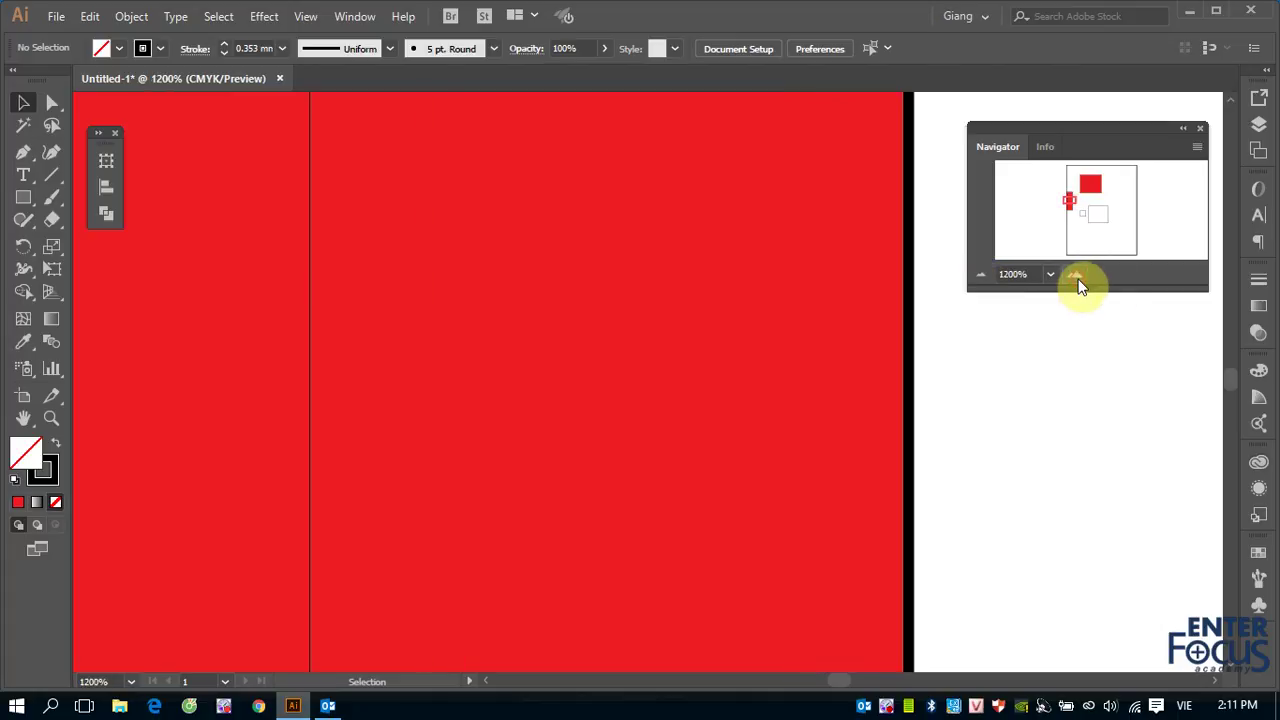
left_click(979, 284)
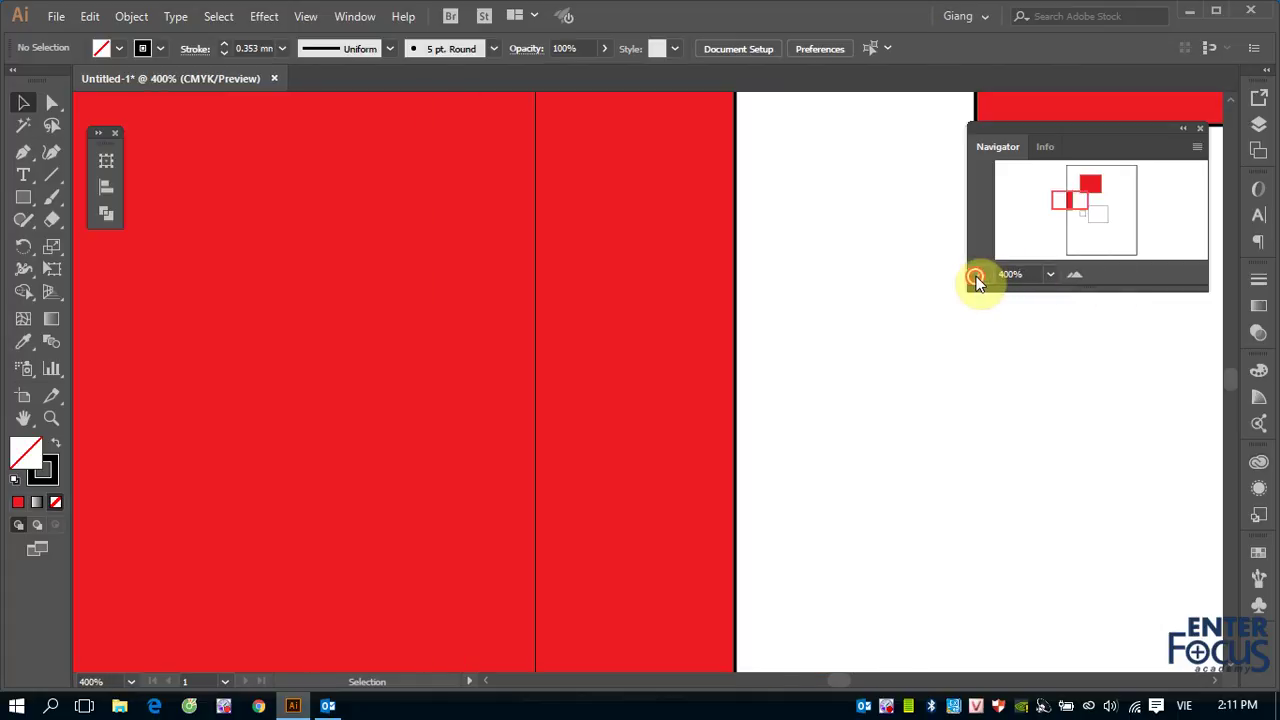
left_click(979, 284)
left_click(979, 284)
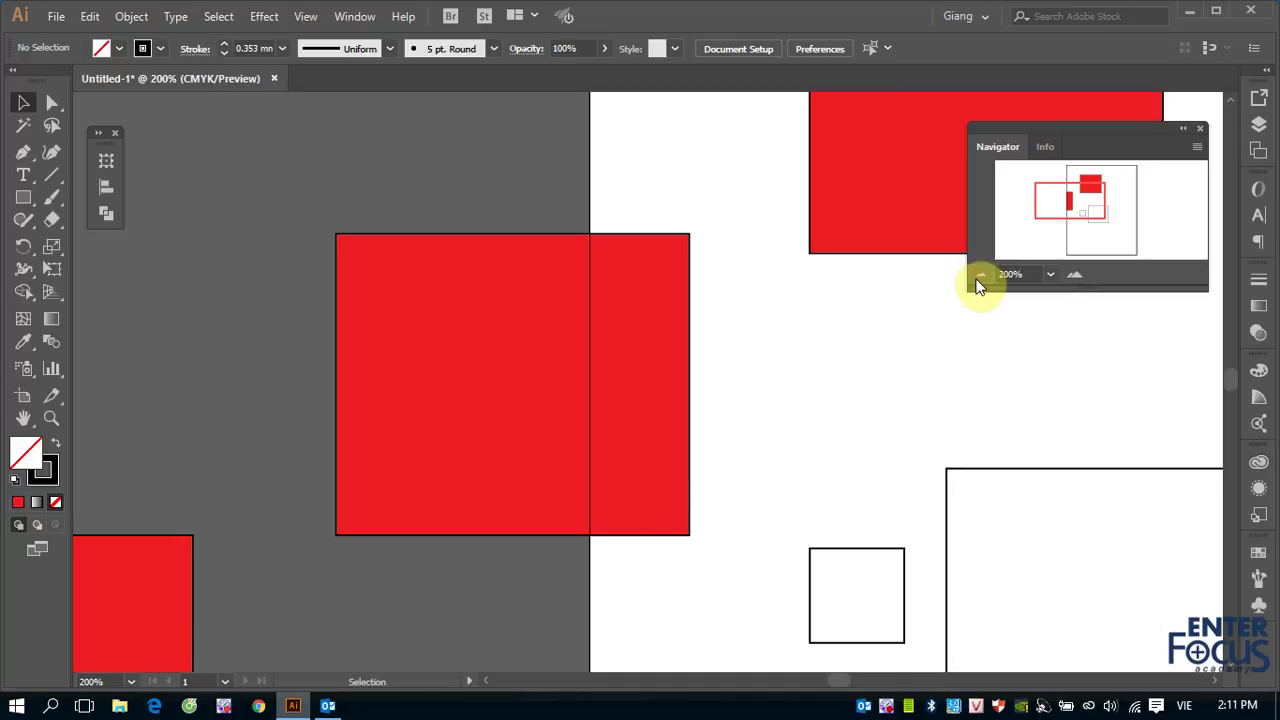
left_click(979, 284)
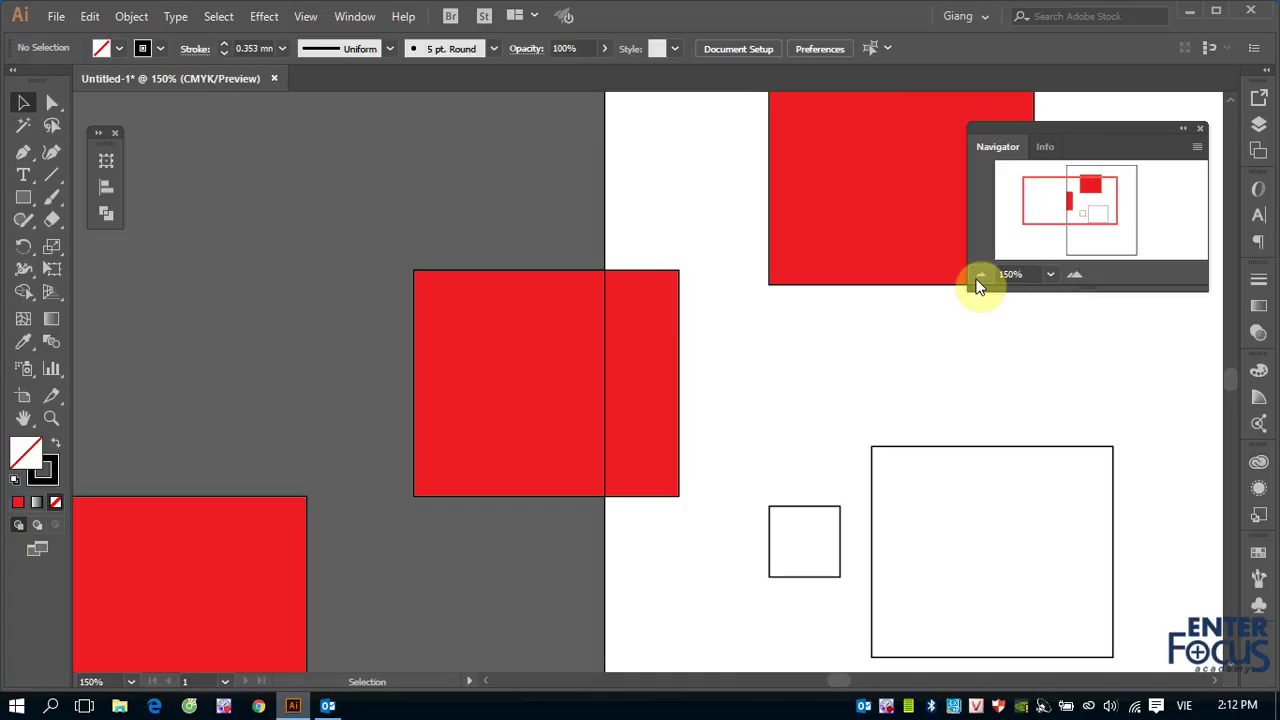
left_click(979, 284)
left_click(979, 284)
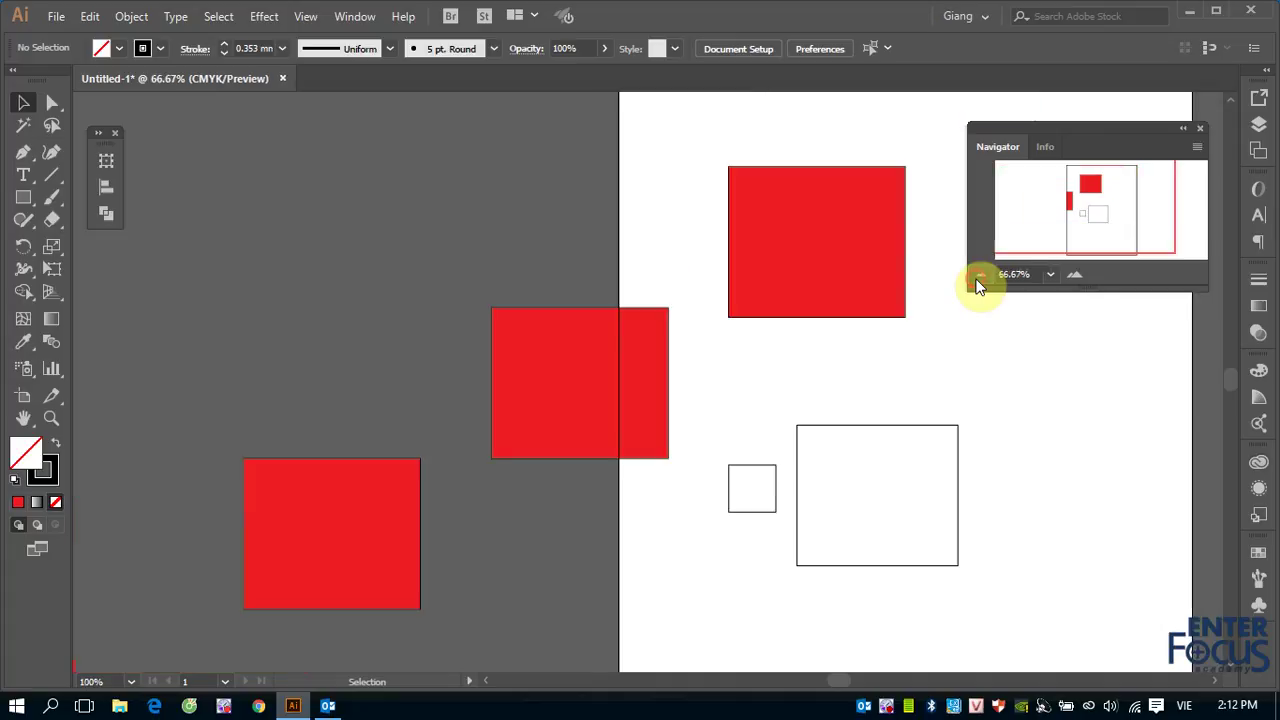